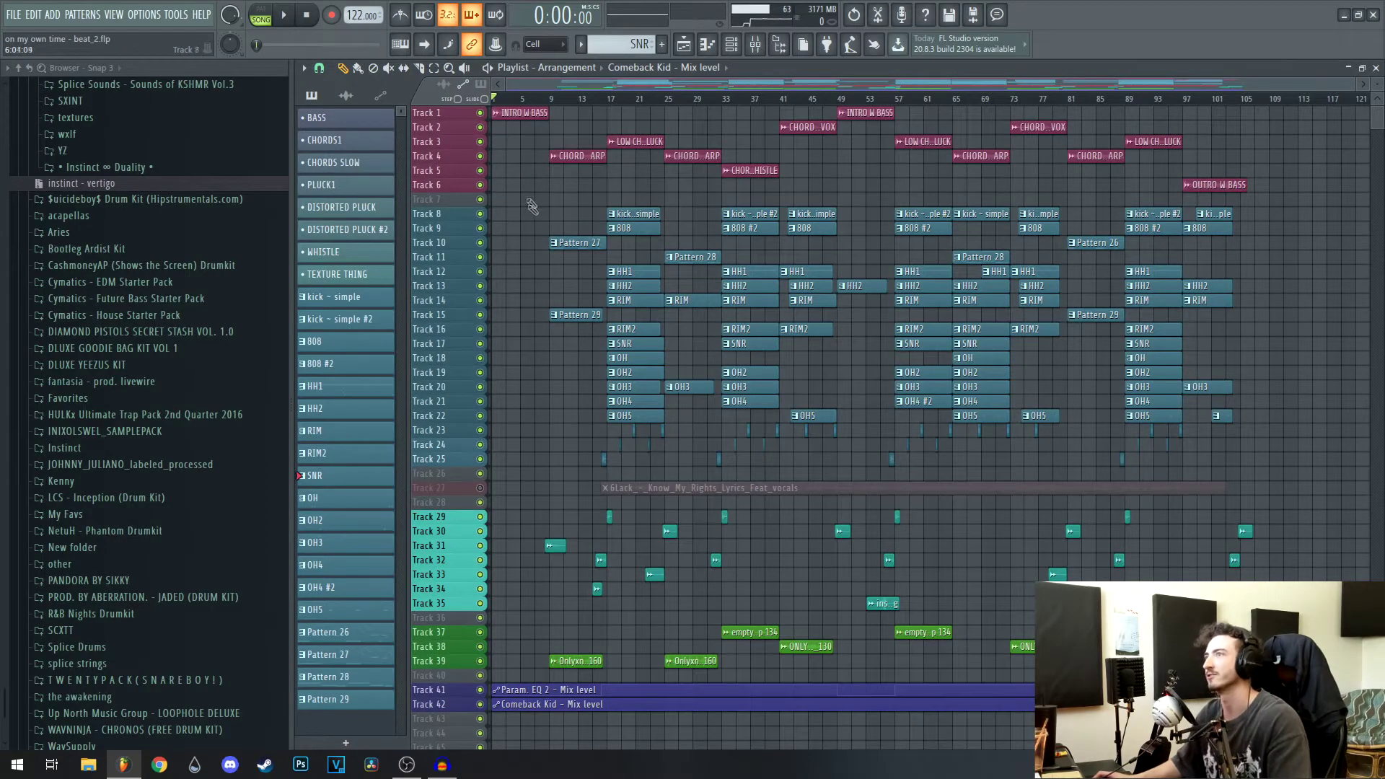
# - Look over the arrangement's upper tracks, open the mixer, and inspect the SoundShifter Pitch Stereo effect on the SAMPLE track
pyautogui.scroll(3, 530, 185)
pyautogui.moveTo(529, 182); pyautogui.dragTo(772, 424)
pyautogui.scroll(-2, 611, 130)
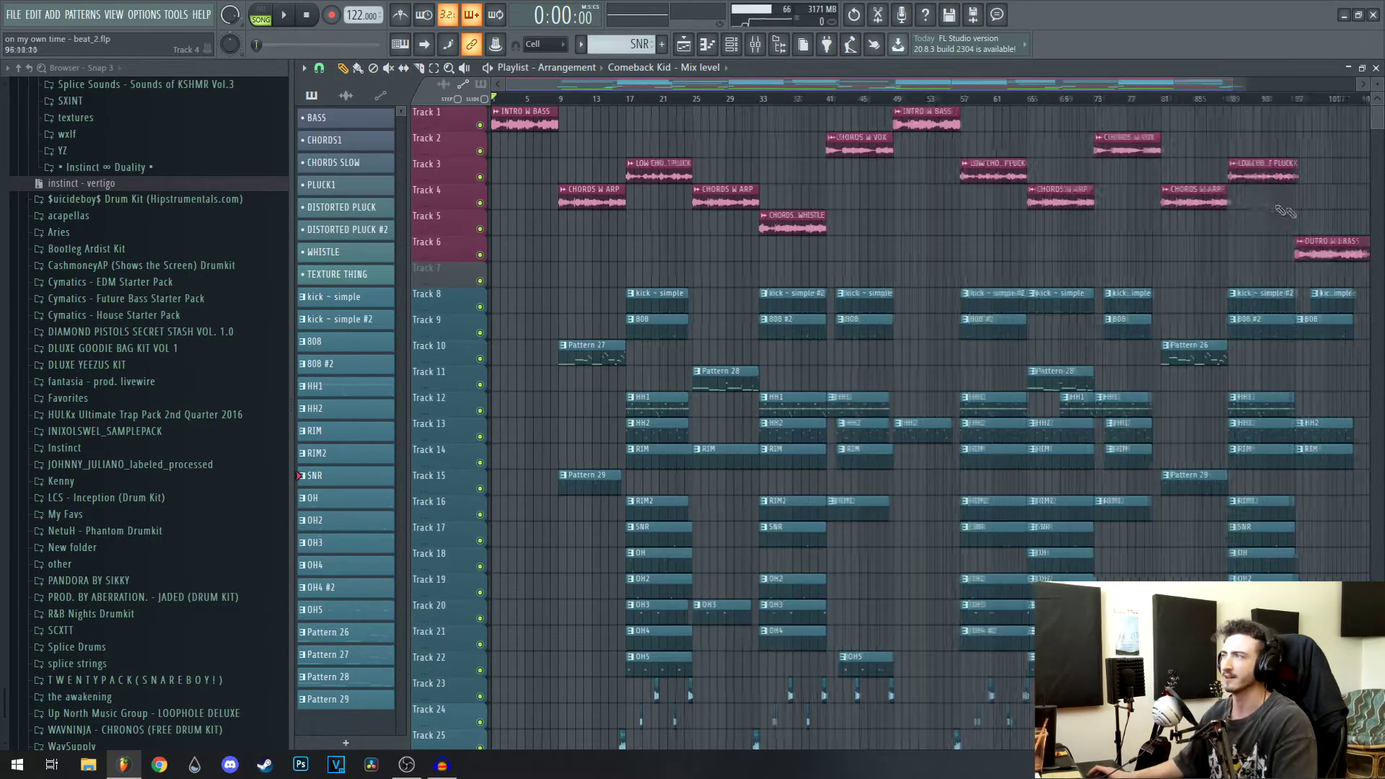
pyautogui.moveTo(552, 119)
pyautogui.mouseDown()
pyautogui.moveTo(818, 140)
pyautogui.moveTo(551, 140)
pyautogui.mouseUp()
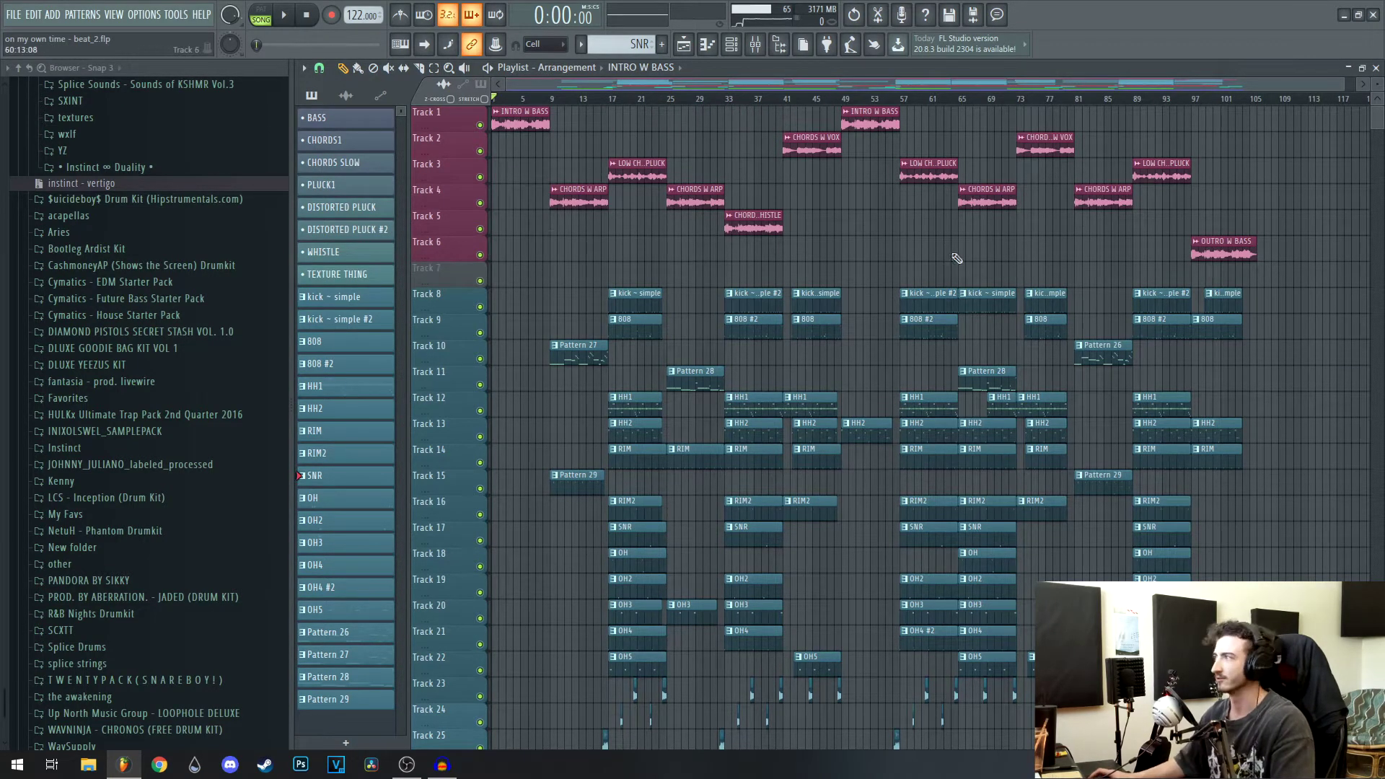
pyautogui.press('F9')
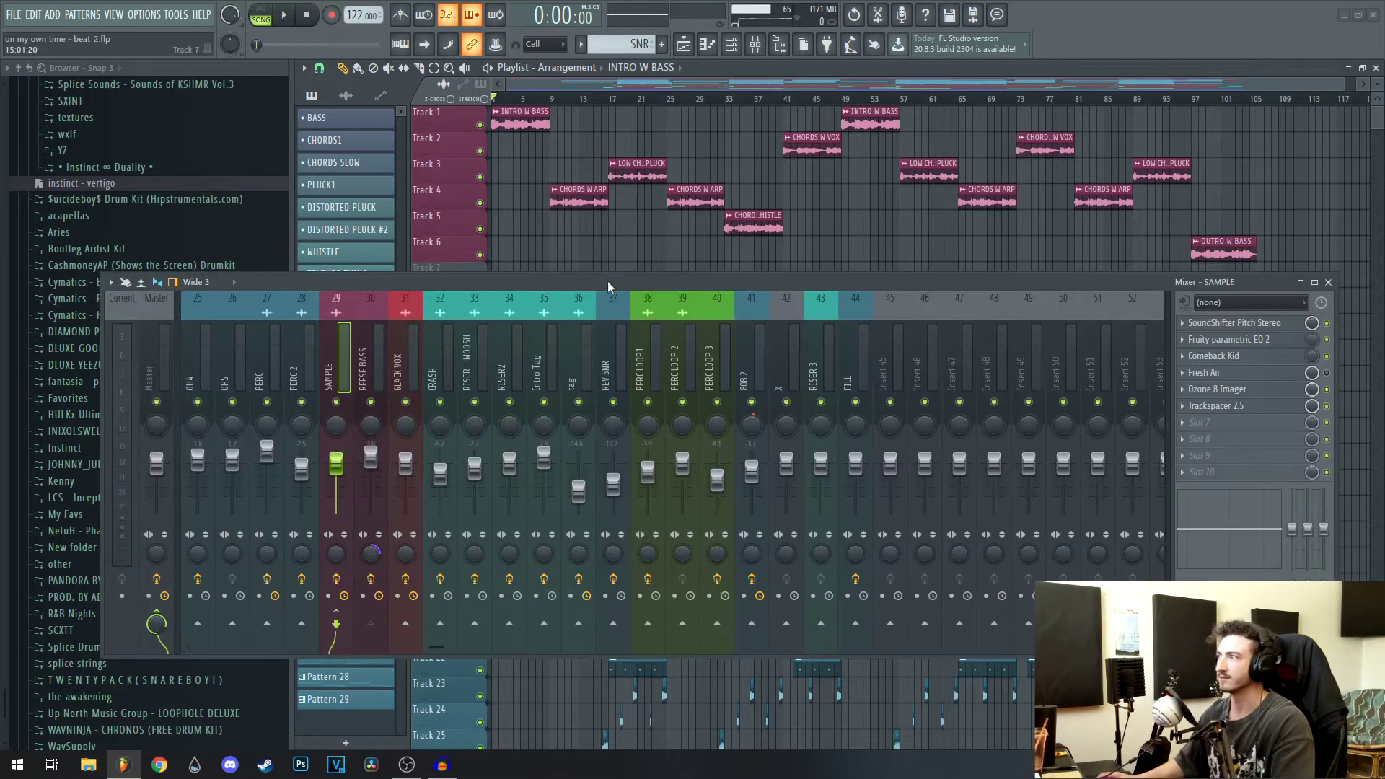
pyautogui.moveTo(606, 288); pyautogui.dragTo(582, 329)
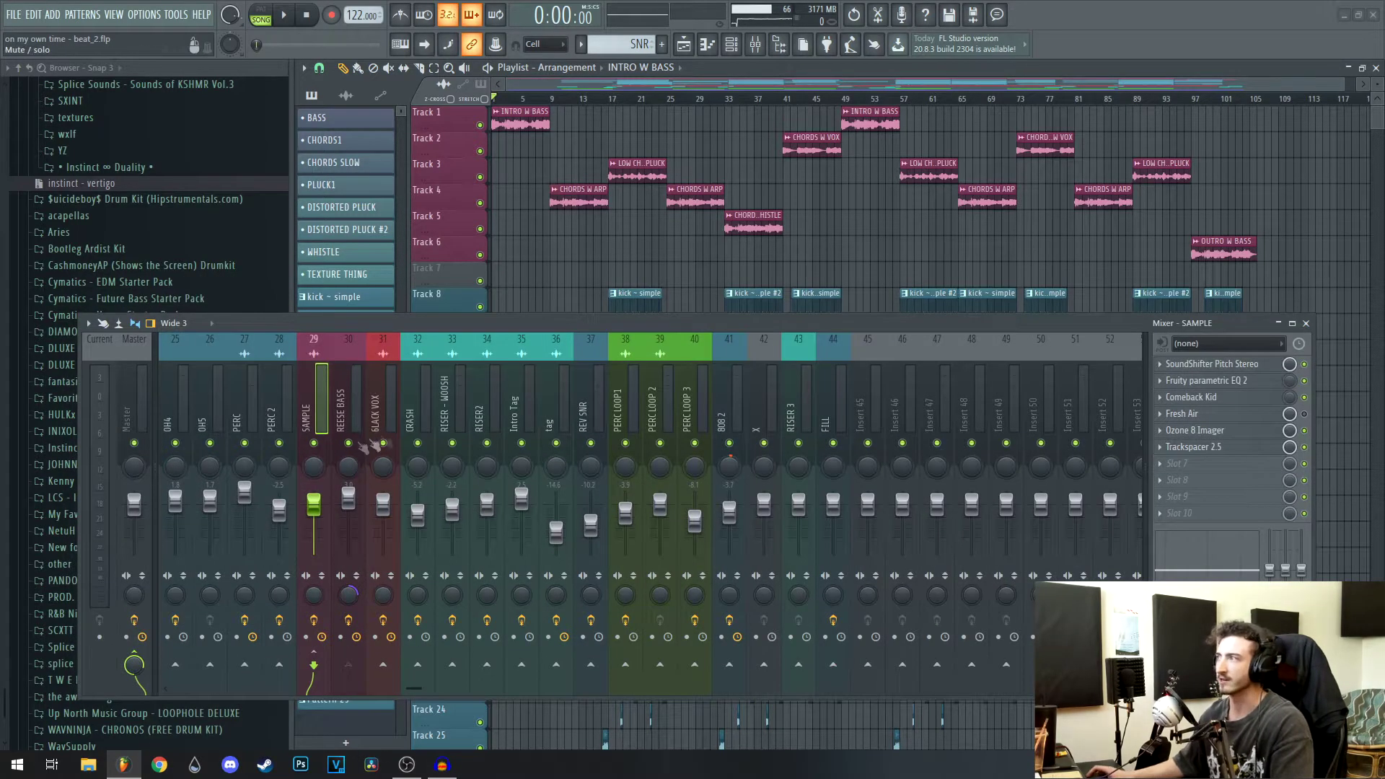
pyautogui.click(1248, 363)
pyautogui.moveTo(1082, 322); pyautogui.dragTo(1082, 372)
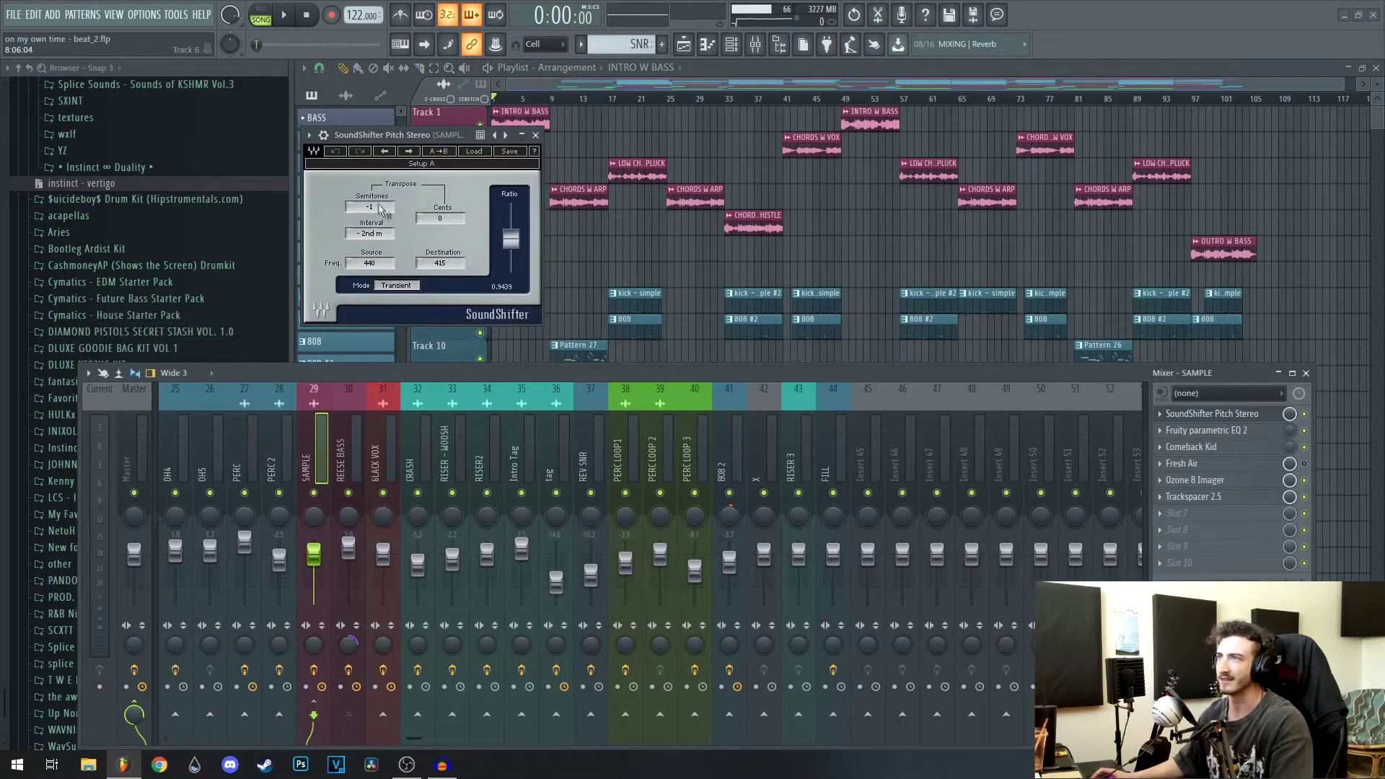
pyautogui.click(536, 135)
# - Inspect the Ozone 8 Imager's stereo width bands on the SAMPLE track and close the effect
pyautogui.moveTo(1019, 368); pyautogui.dragTo(1001, 325)
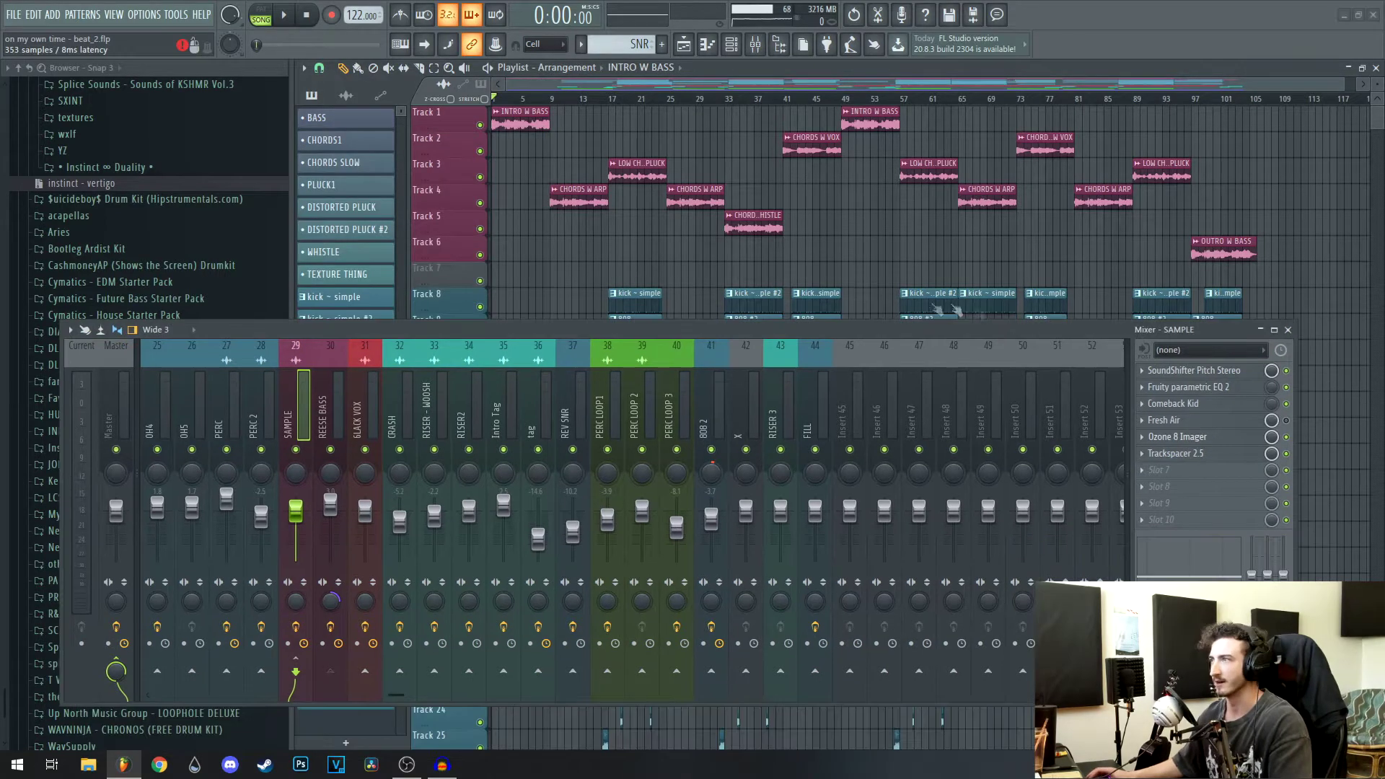
pyautogui.moveTo(893, 333); pyautogui.dragTo(919, 638)
pyautogui.moveTo(778, 267); pyautogui.dragTo(726, 153)
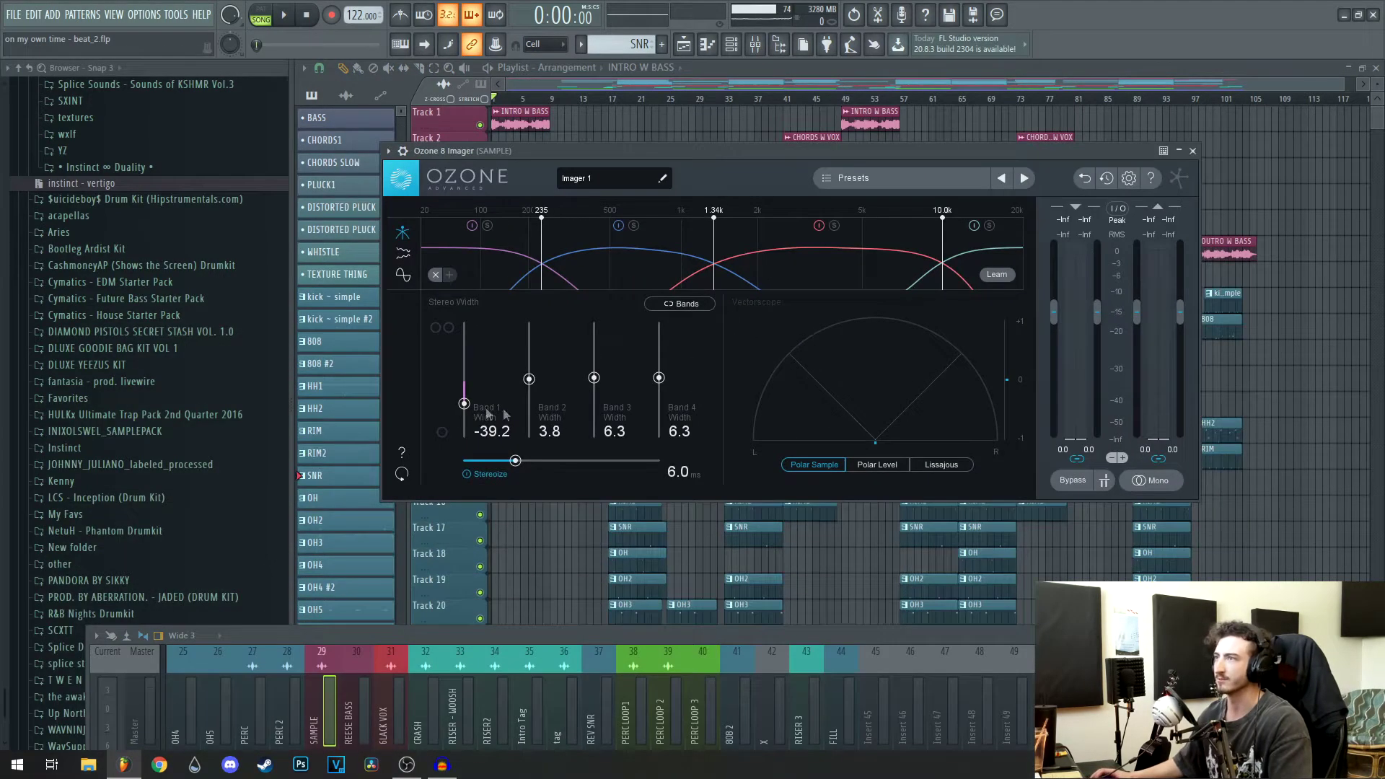
pyautogui.click(1194, 152)
pyautogui.moveTo(958, 636); pyautogui.dragTo(895, 482)
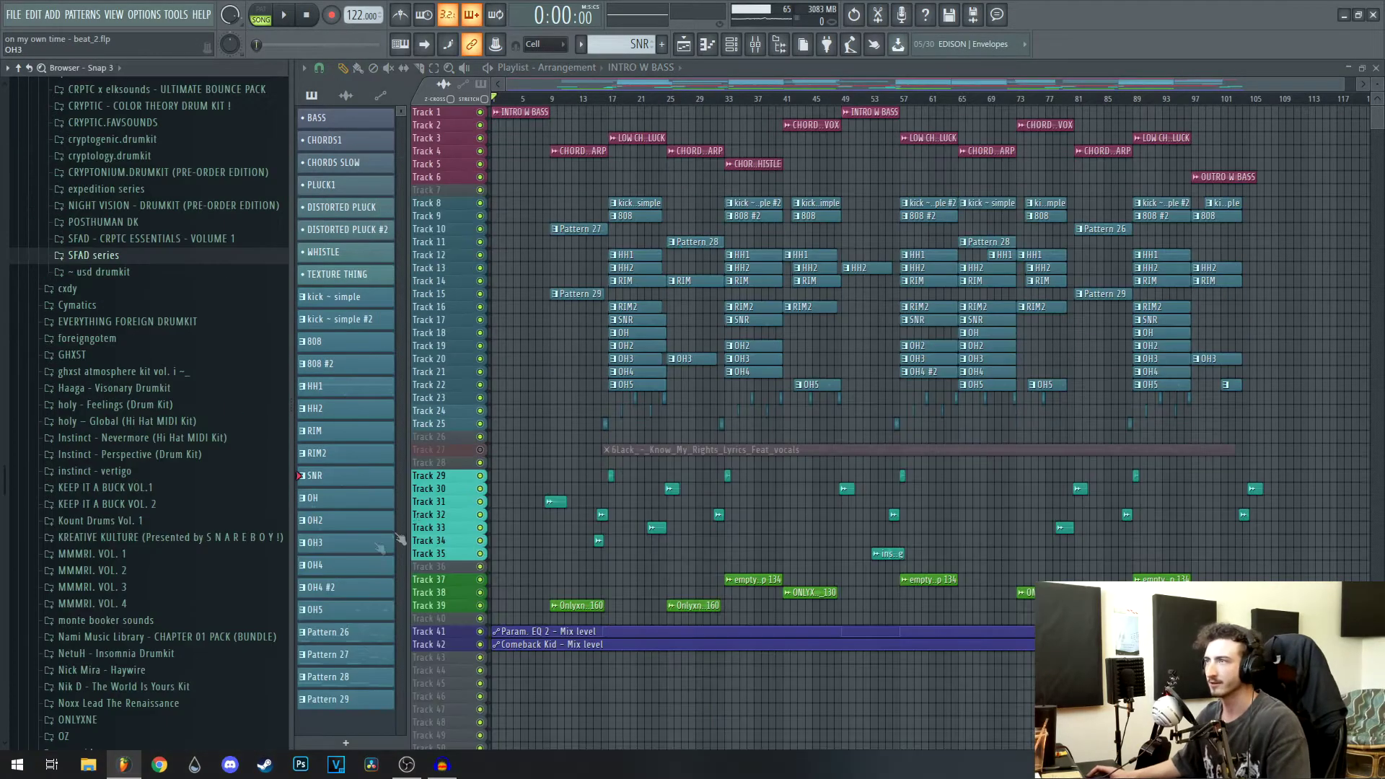
# - Show the contents of the Instinct ∞ Duality kit in the browser and collapse it again
pyautogui.scroll(-7, 252, 474)
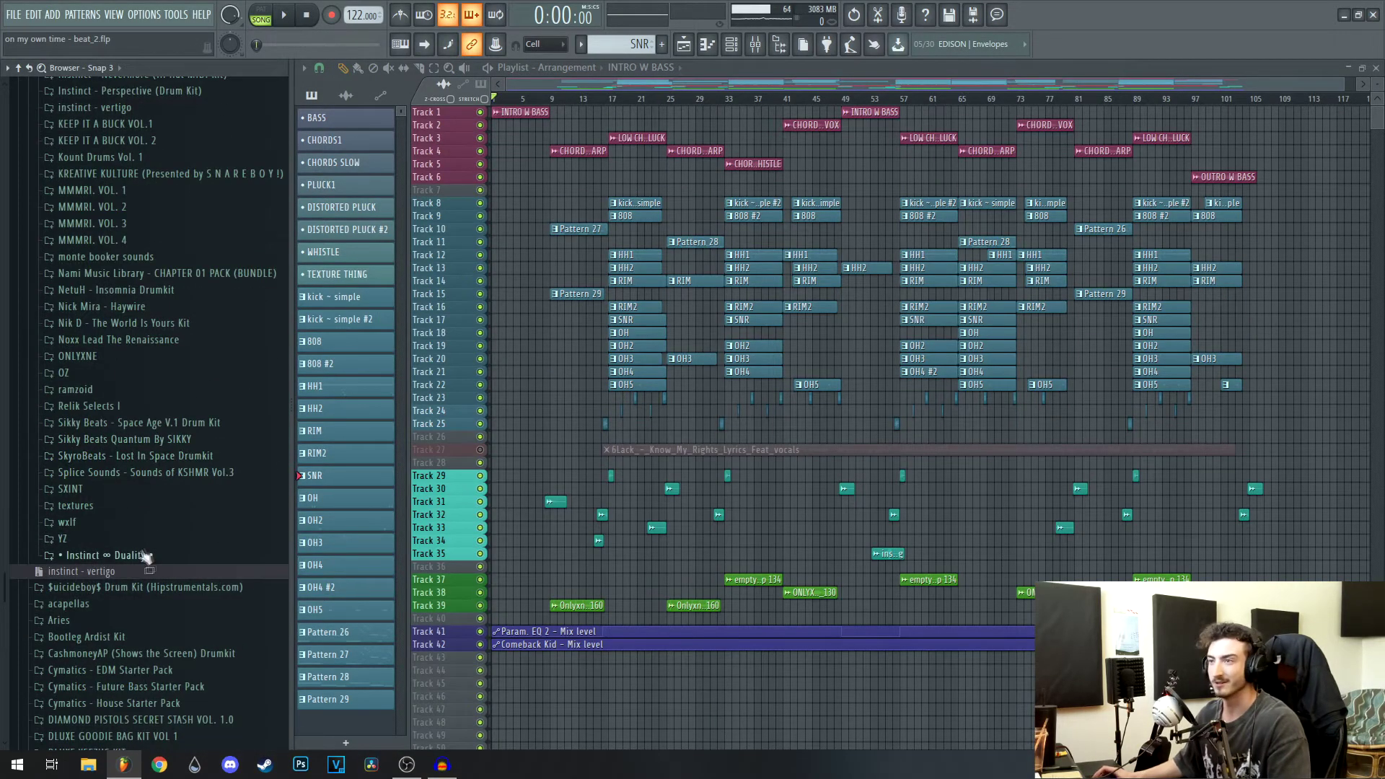
pyautogui.click(146, 557)
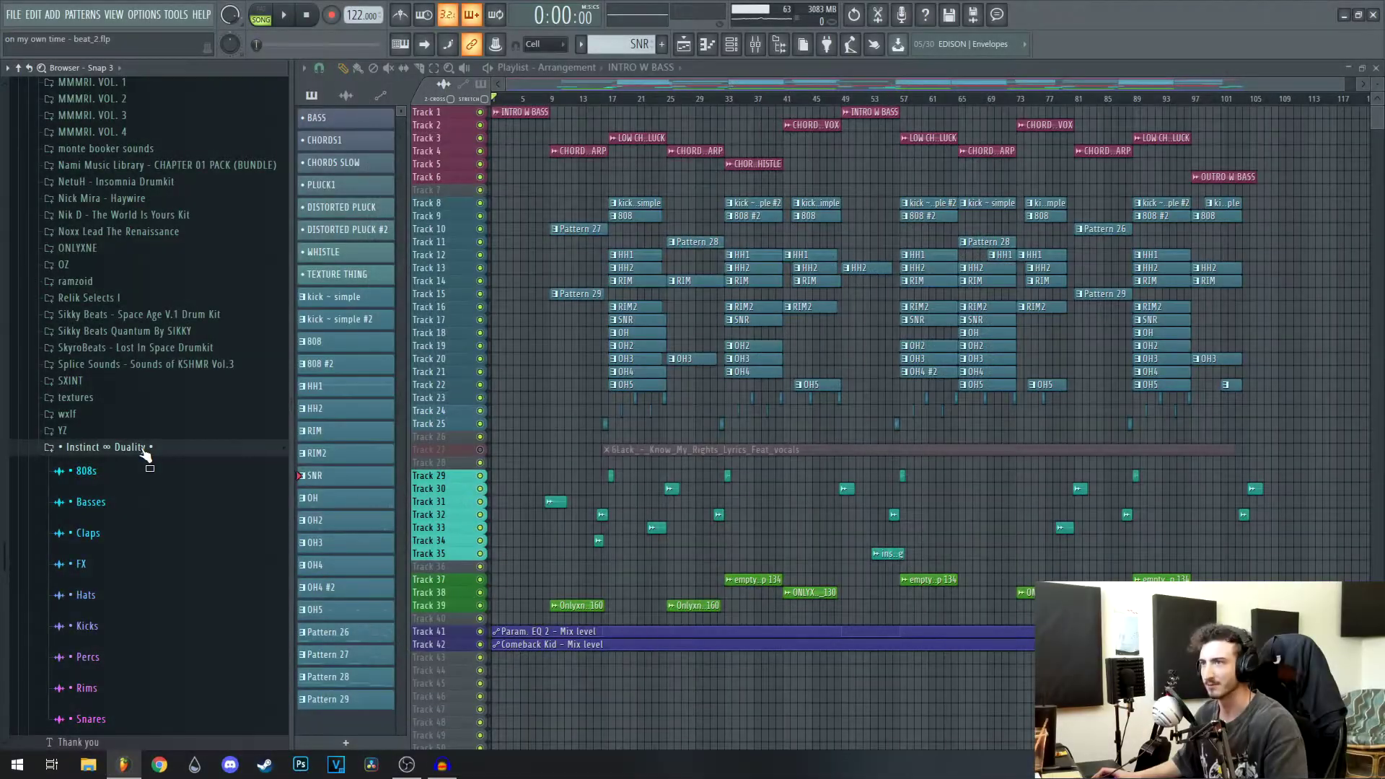
pyautogui.click(143, 448)
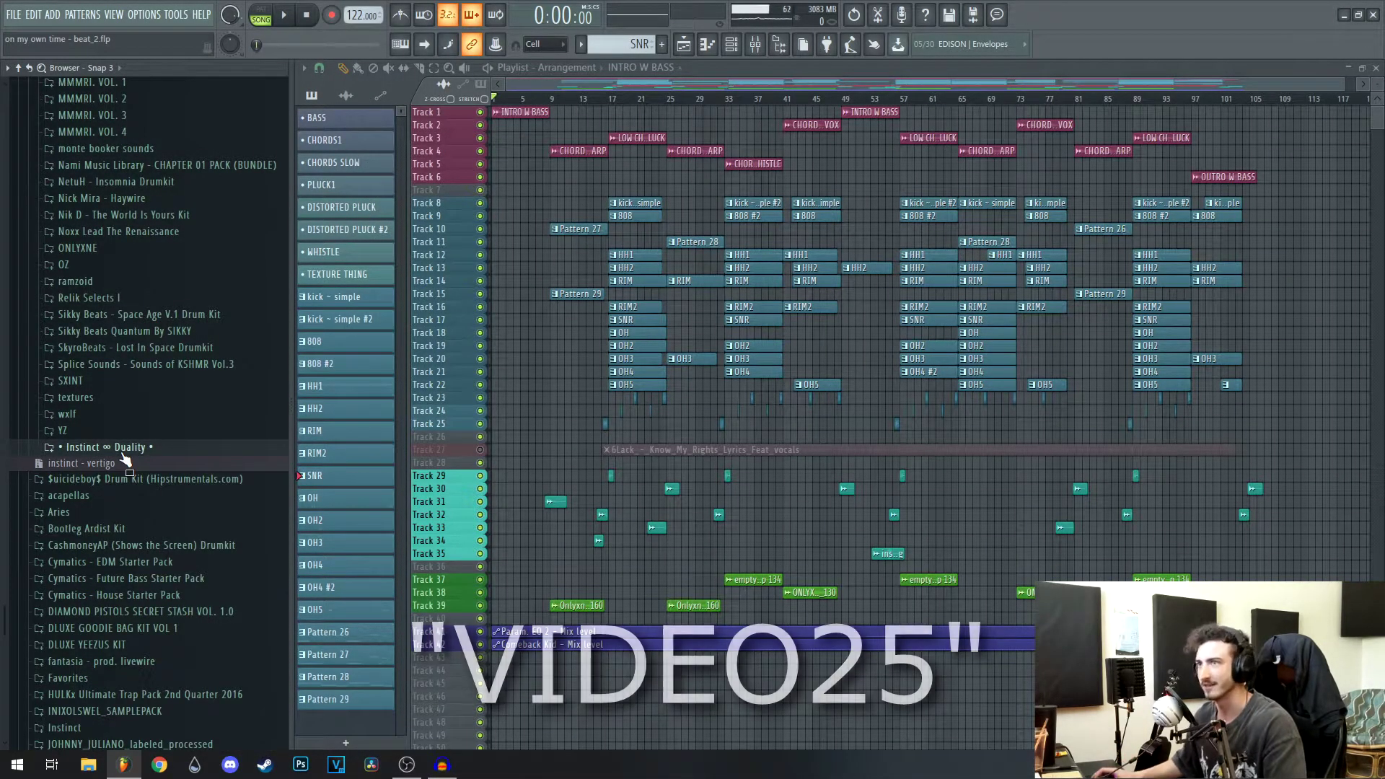
# - Show the kits inside Cryptic's SFAD series folder and collapse it again
pyautogui.scroll(10, 126, 462)
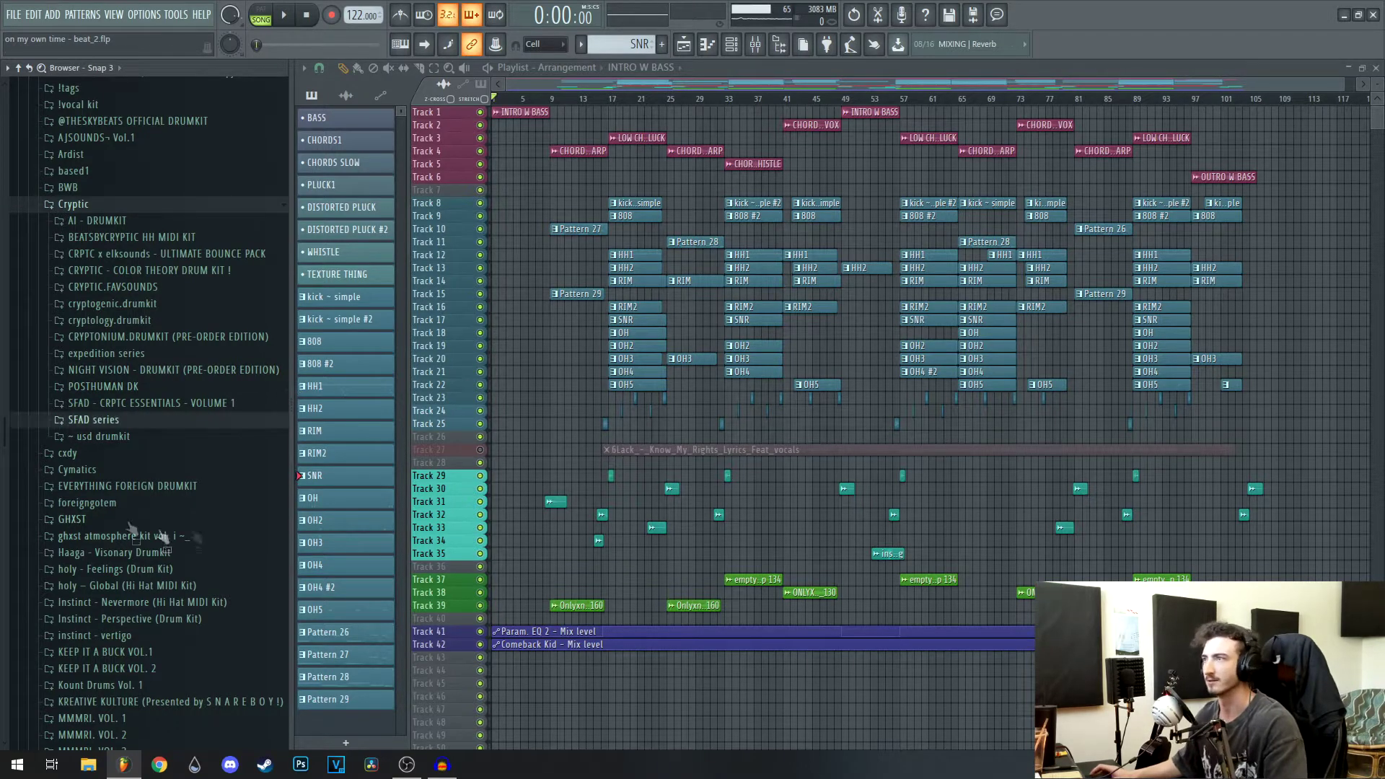
pyautogui.click(111, 423)
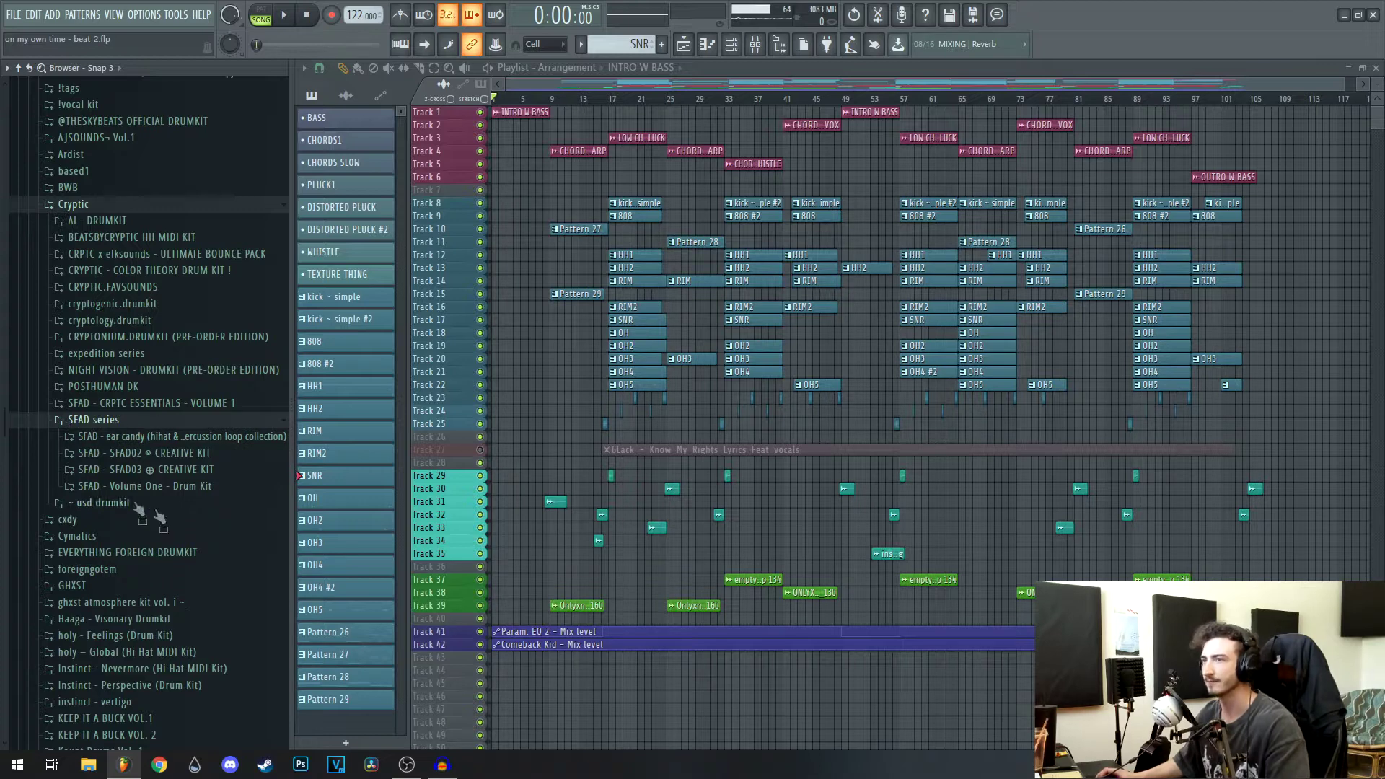
pyautogui.click(218, 417)
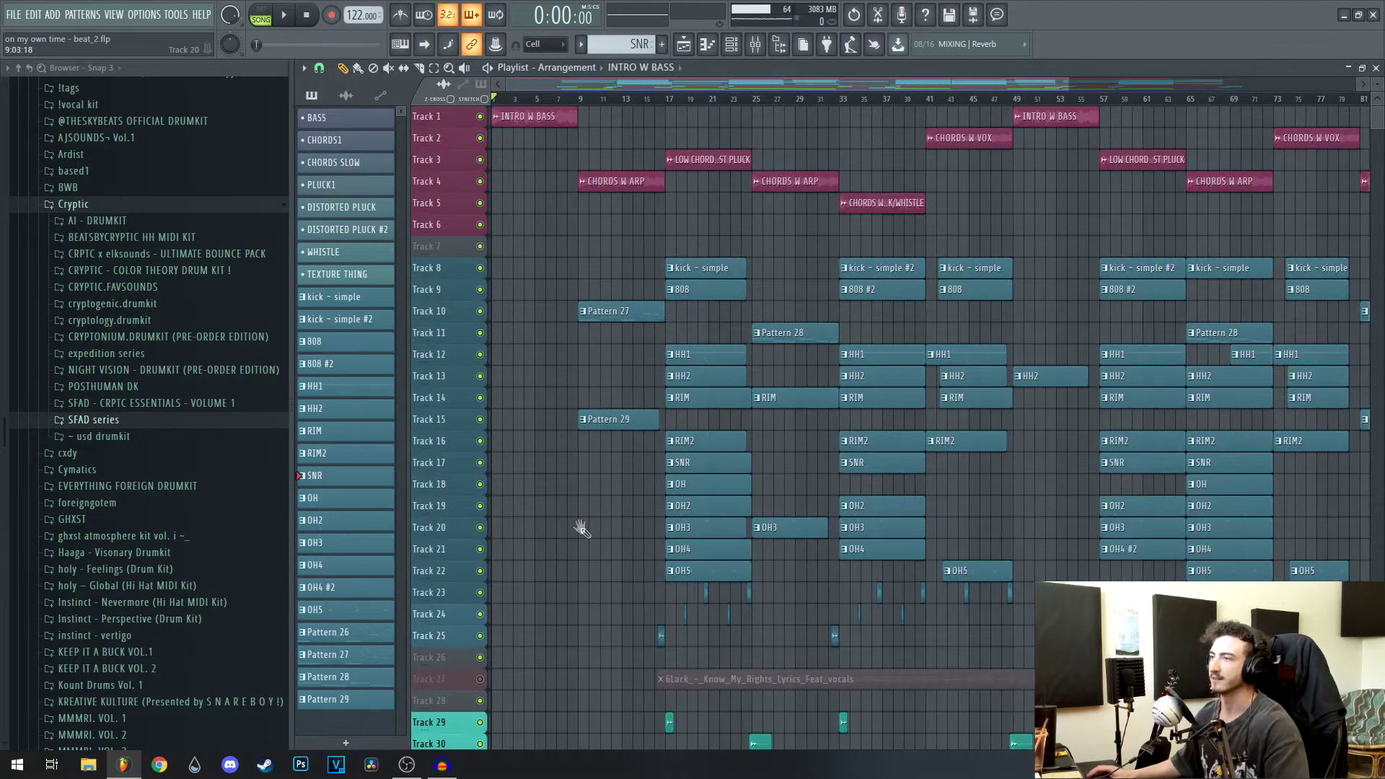
# - Audition the (CE1) HH - +1 sample used by HH1 and view the HH1 pattern's notes in the piano roll
pyautogui.moveTo(582, 529); pyautogui.dragTo(697, 678)
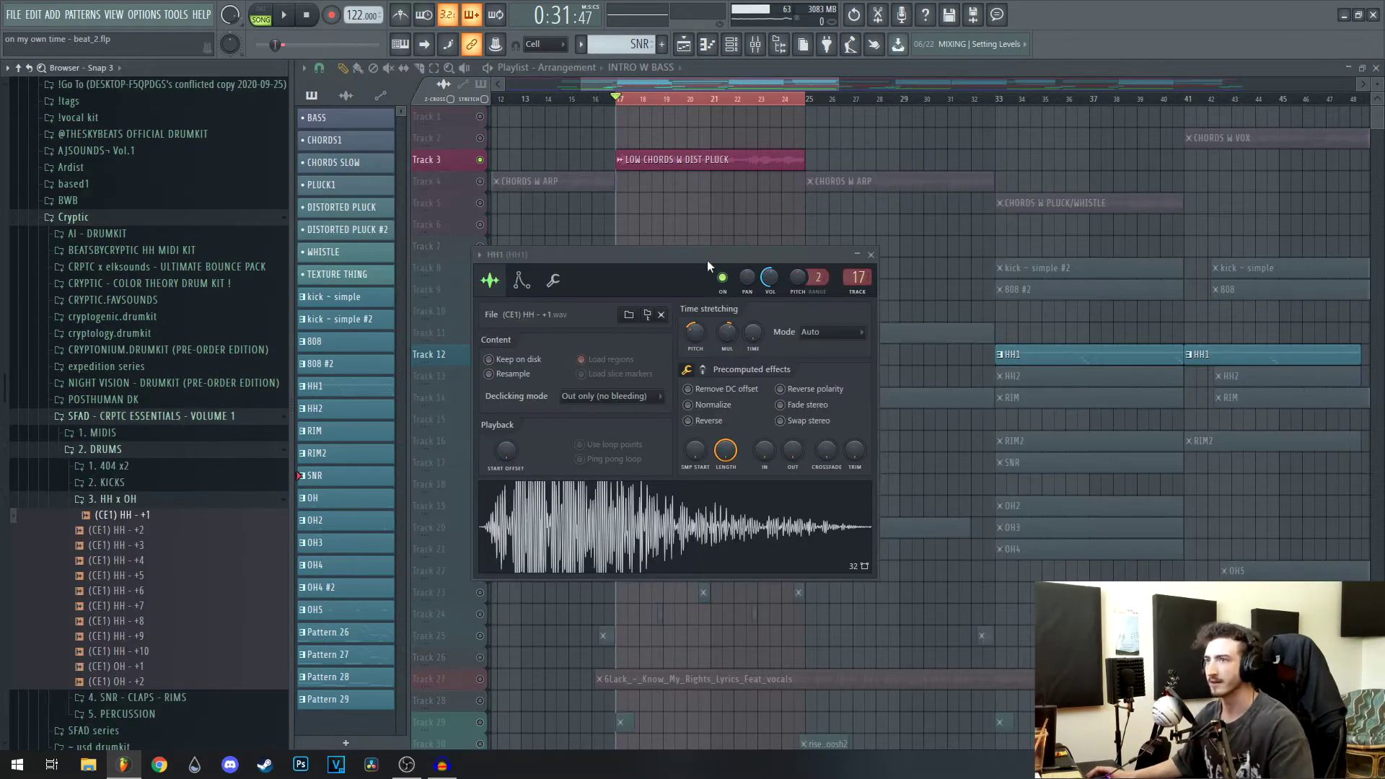
pyautogui.click(119, 515)
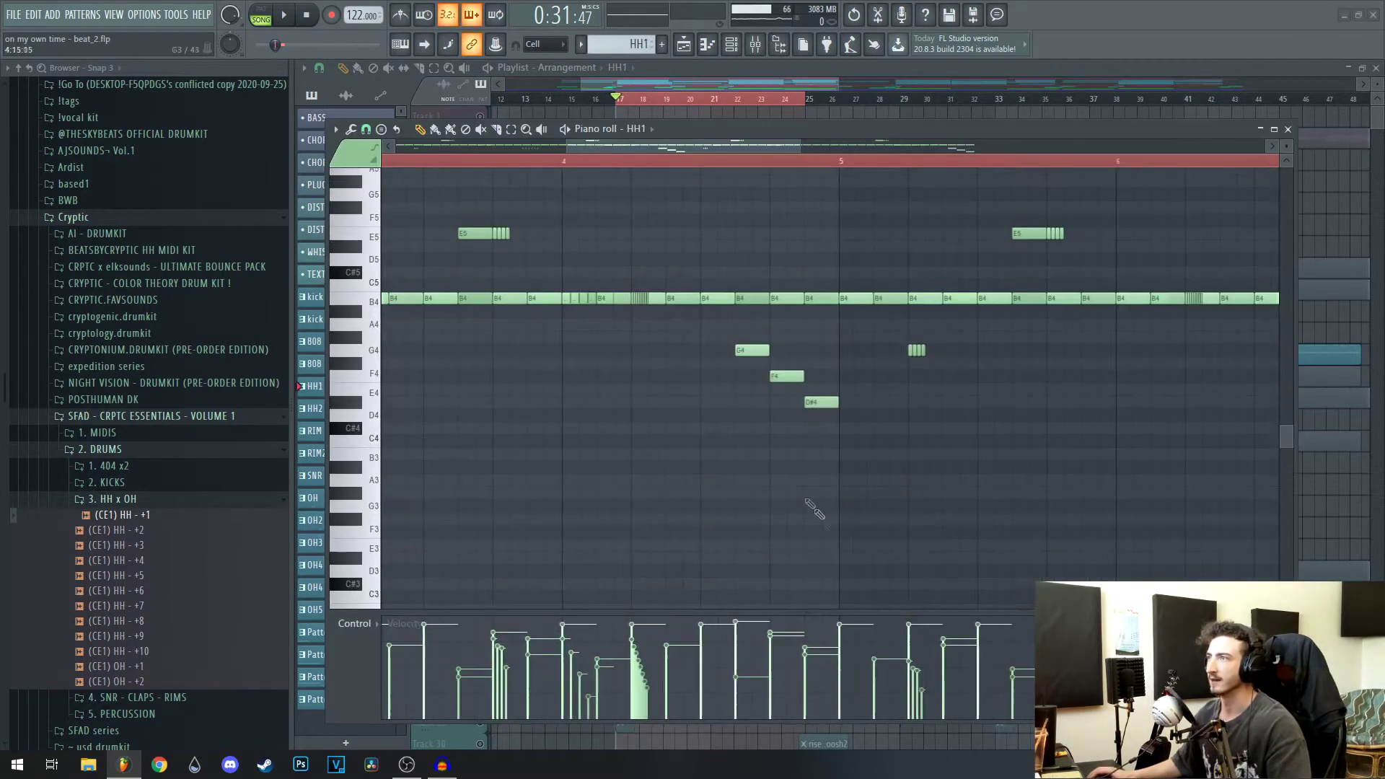
pyautogui.scroll(-5, 640, 436)
pyautogui.scroll(2, 685, 484)
pyautogui.rightClick(734, 529)
# - Show the hi-hat MIDI files in the SFAD - CRPTC ESSENTIALS - VOLUME 1 kit and collapse its folders again
pyautogui.click(109, 500)
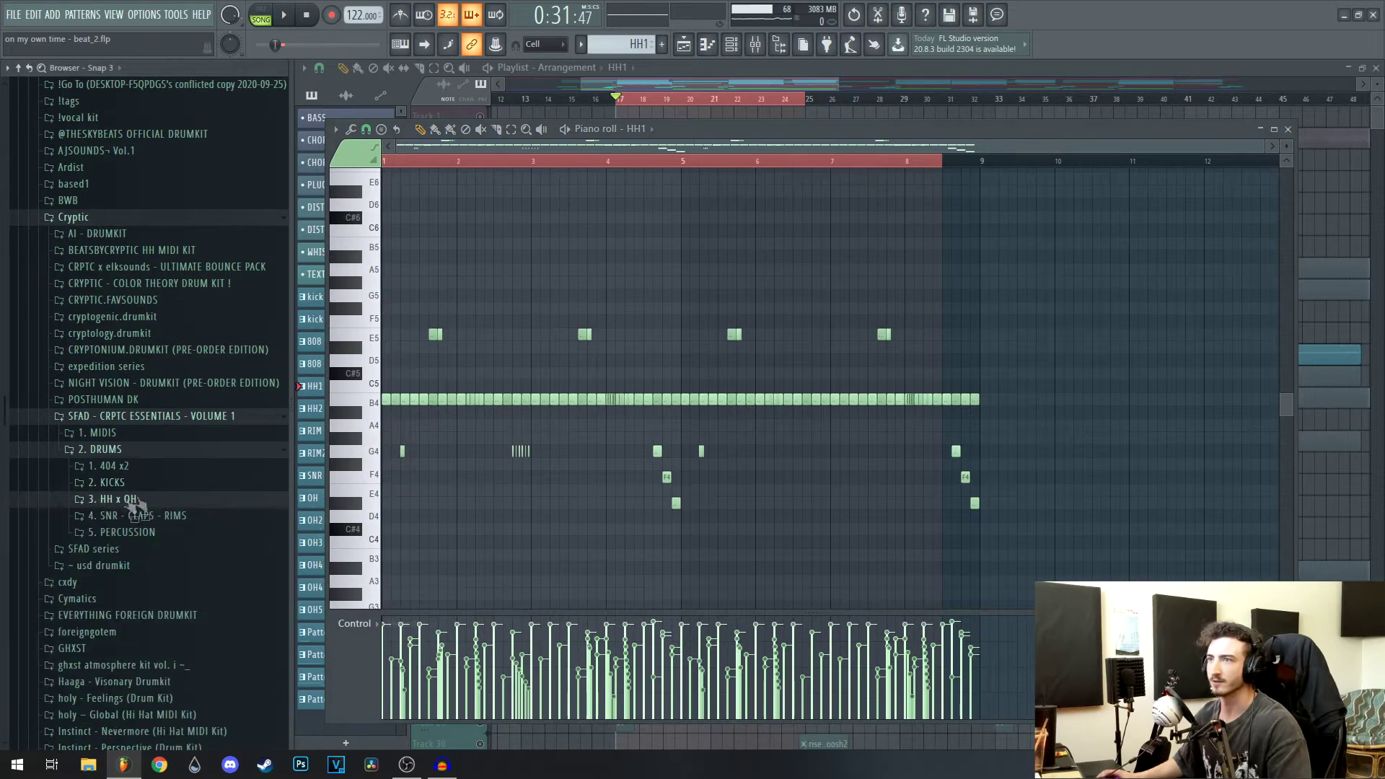
pyautogui.click(116, 449)
pyautogui.click(101, 432)
pyautogui.click(110, 452)
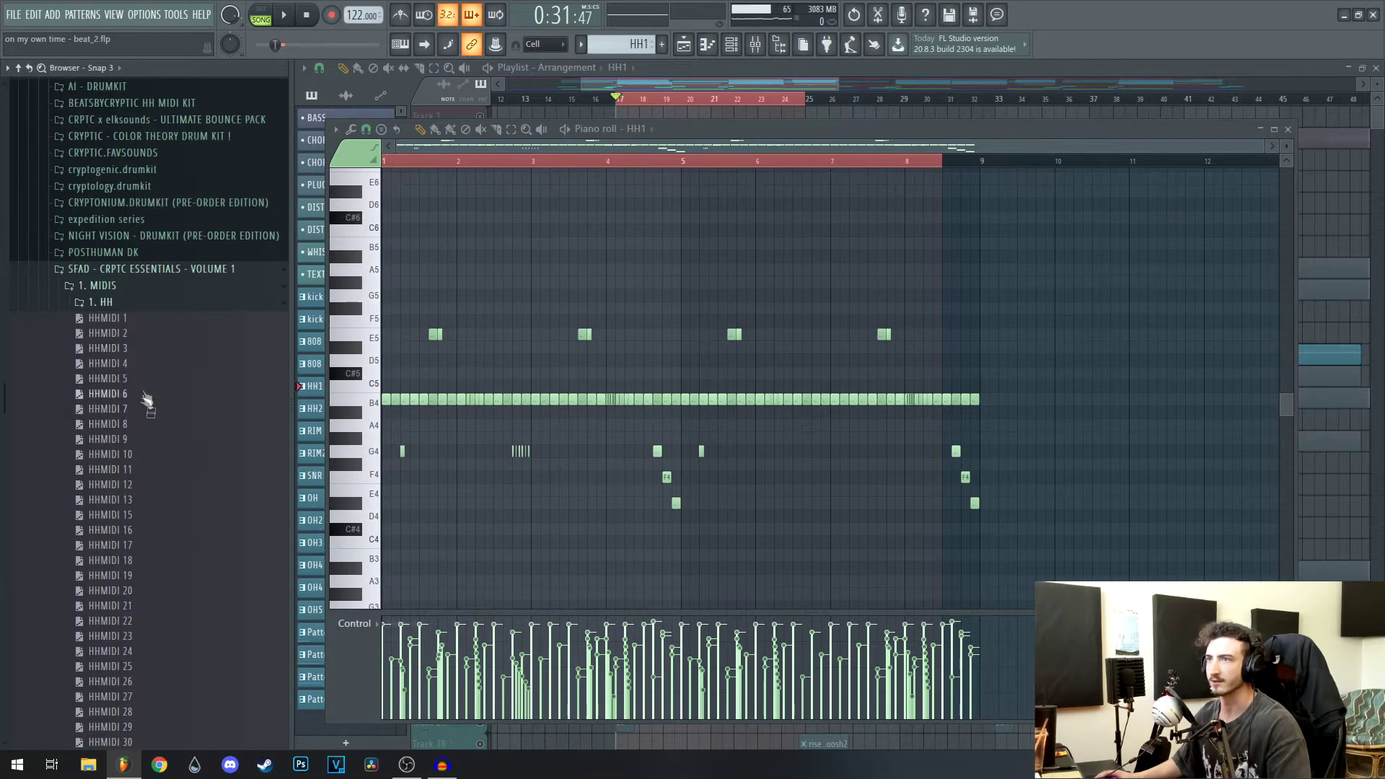
pyautogui.click(110, 305)
pyautogui.click(113, 287)
pyautogui.click(112, 270)
# - Examine the HH1 hi-hat rolls and pitched notes across the whole pattern and close the piano roll
pyautogui.scroll(2, 475, 389)
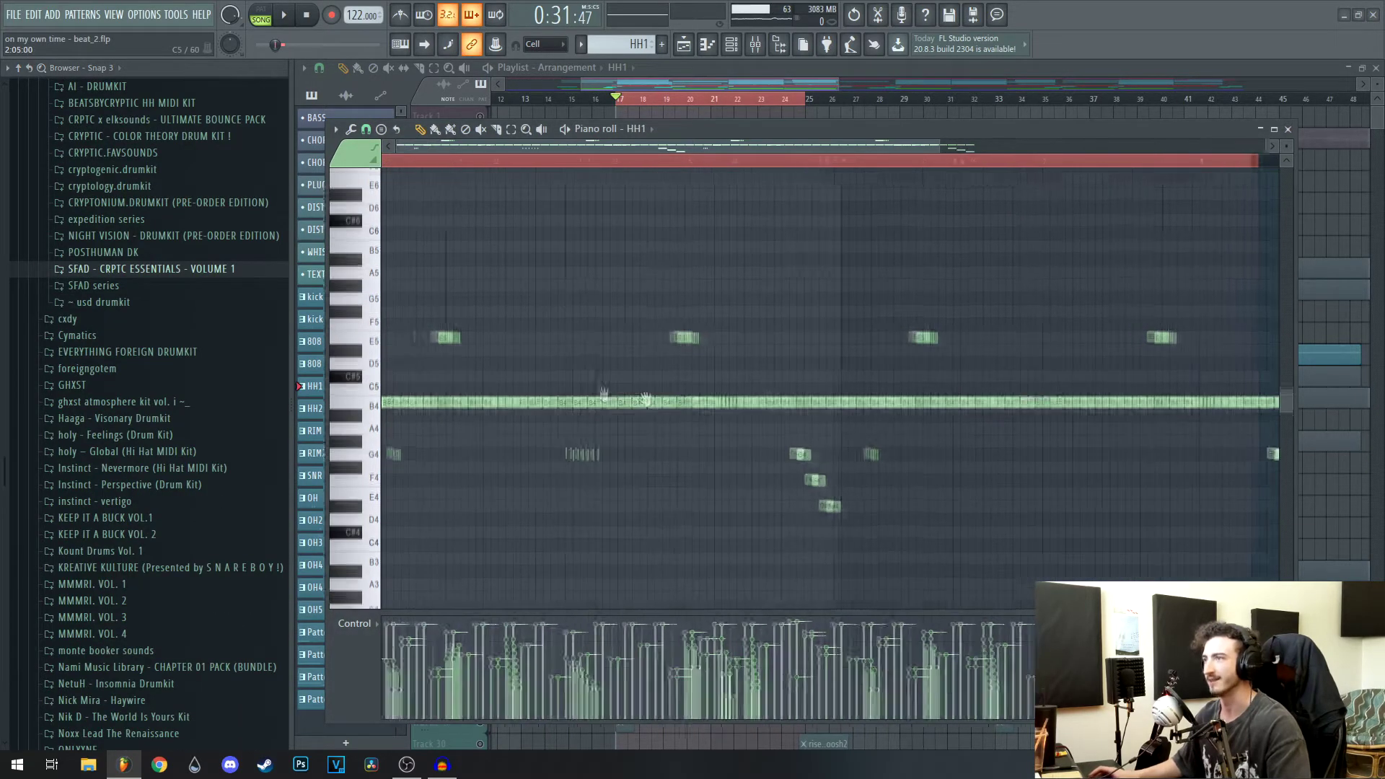
pyautogui.scroll(-1, 731, 547)
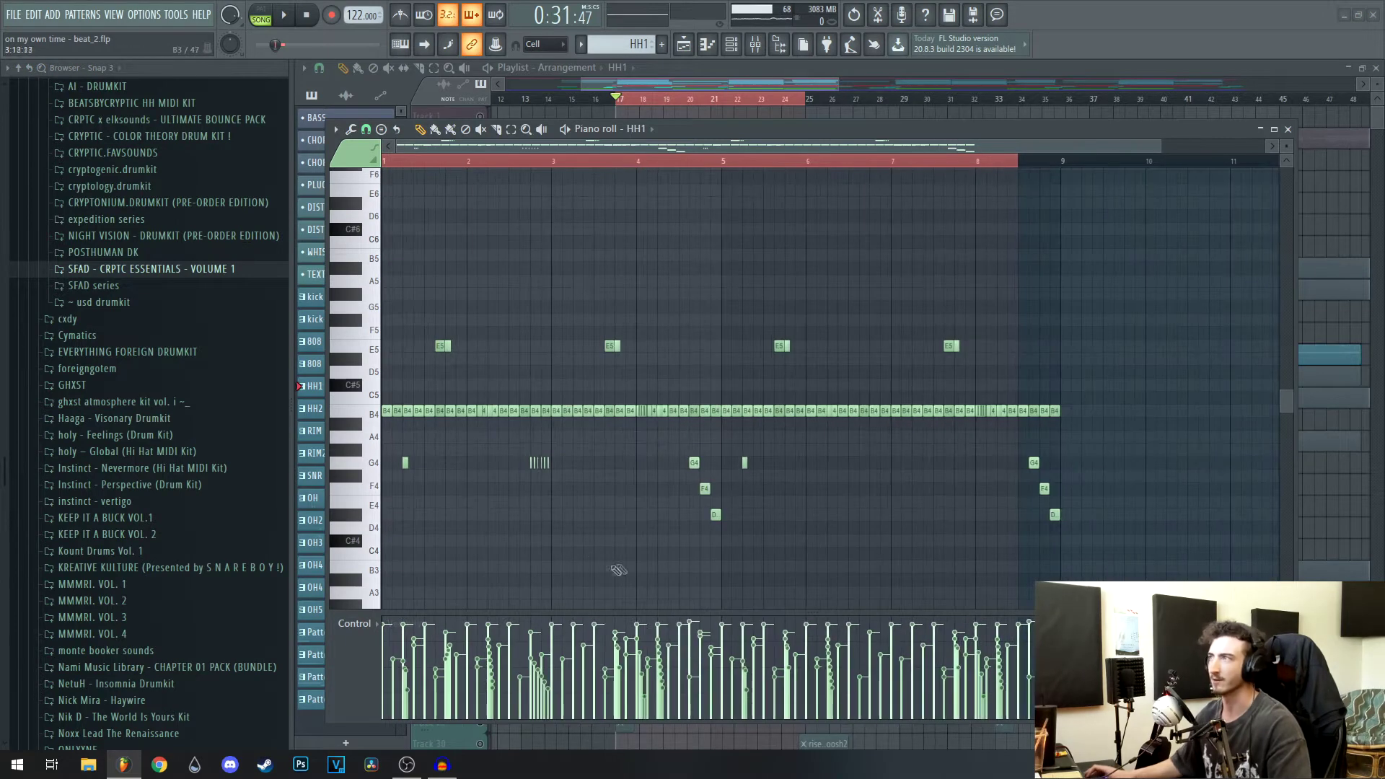
pyautogui.scroll(3, 688, 537)
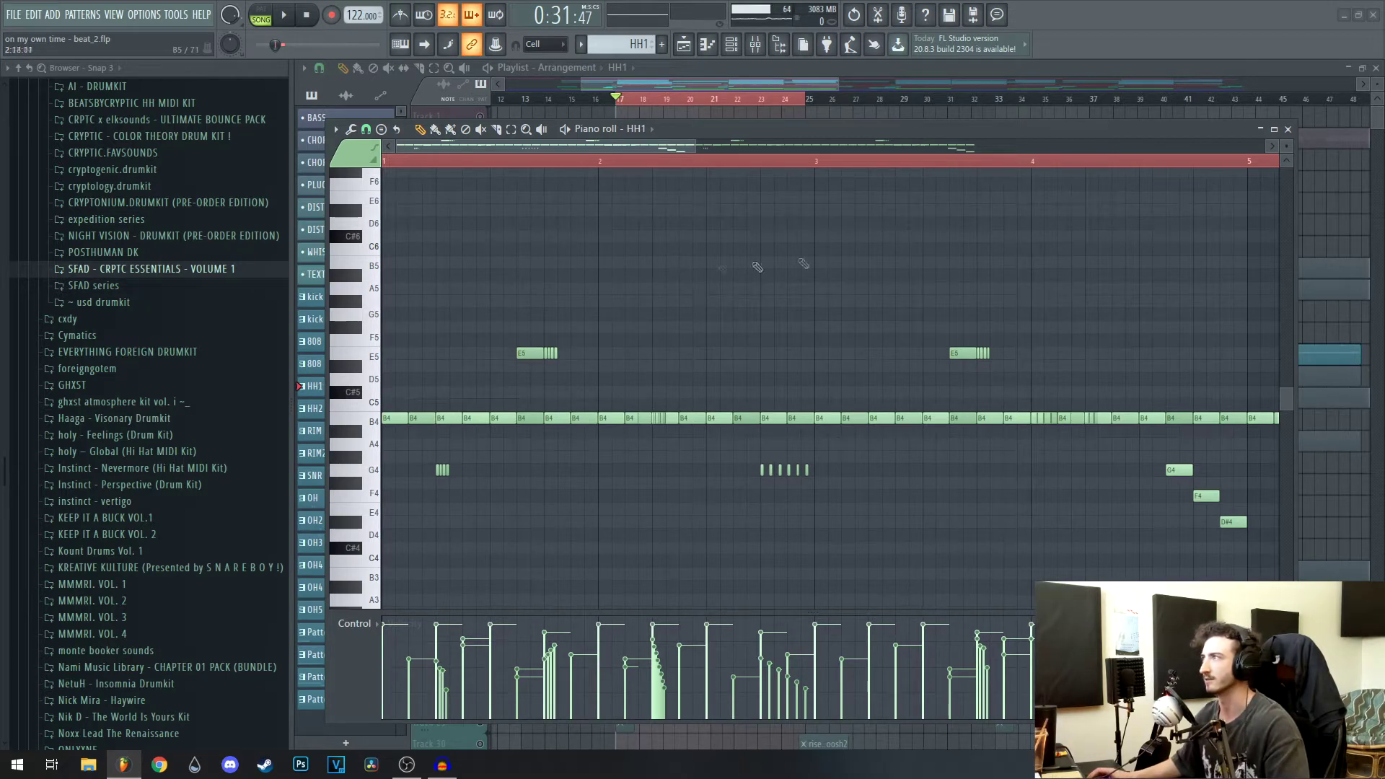
pyautogui.click(1288, 129)
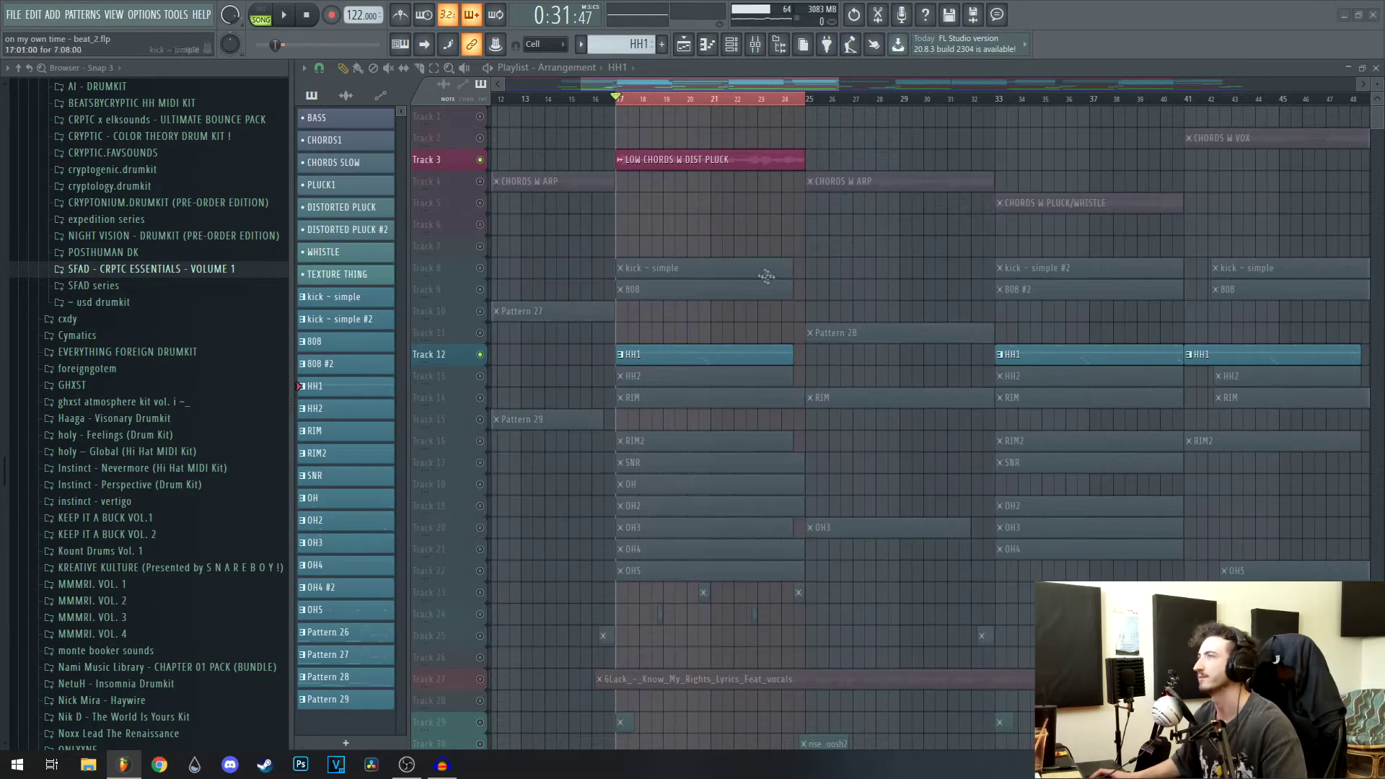
# - Play the song from bar 17 while following the HH1 notes in the piano roll
pyautogui.press('F7')
pyautogui.press('space')
pyautogui.keyDown('ctrl'); pyautogui.scroll(2, 498, 470); pyautogui.keyUp('ctrl')
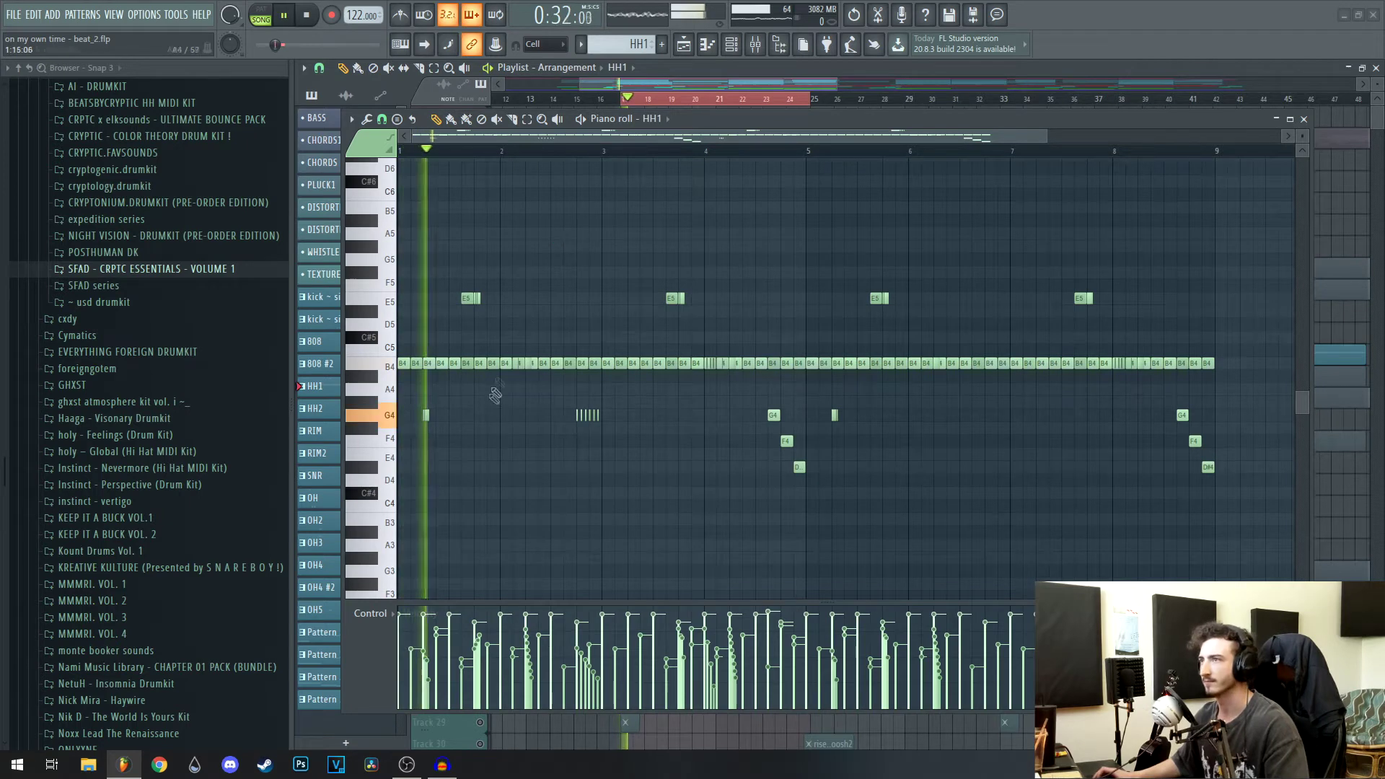
pyautogui.moveTo(529, 471); pyautogui.dragTo(578, 469)
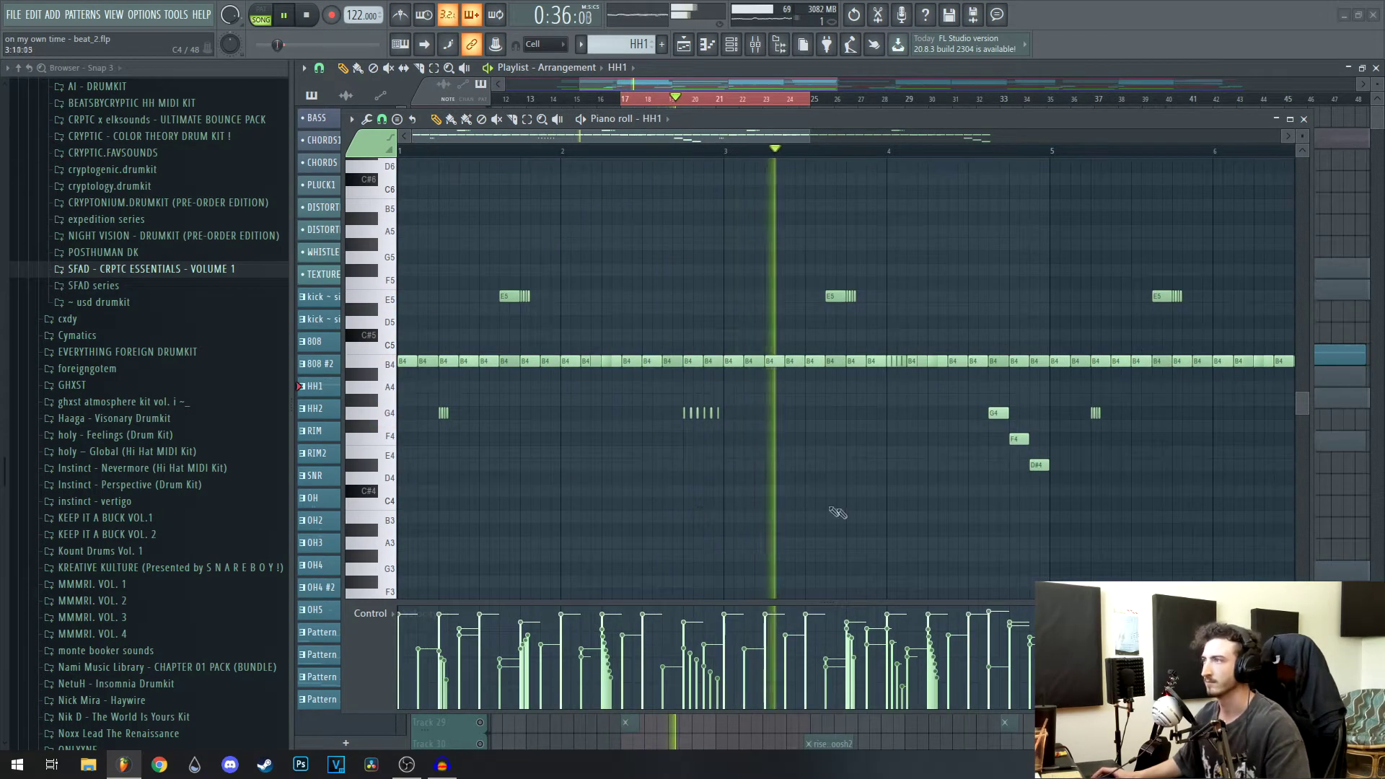
pyautogui.moveTo(826, 520); pyautogui.dragTo(710, 522)
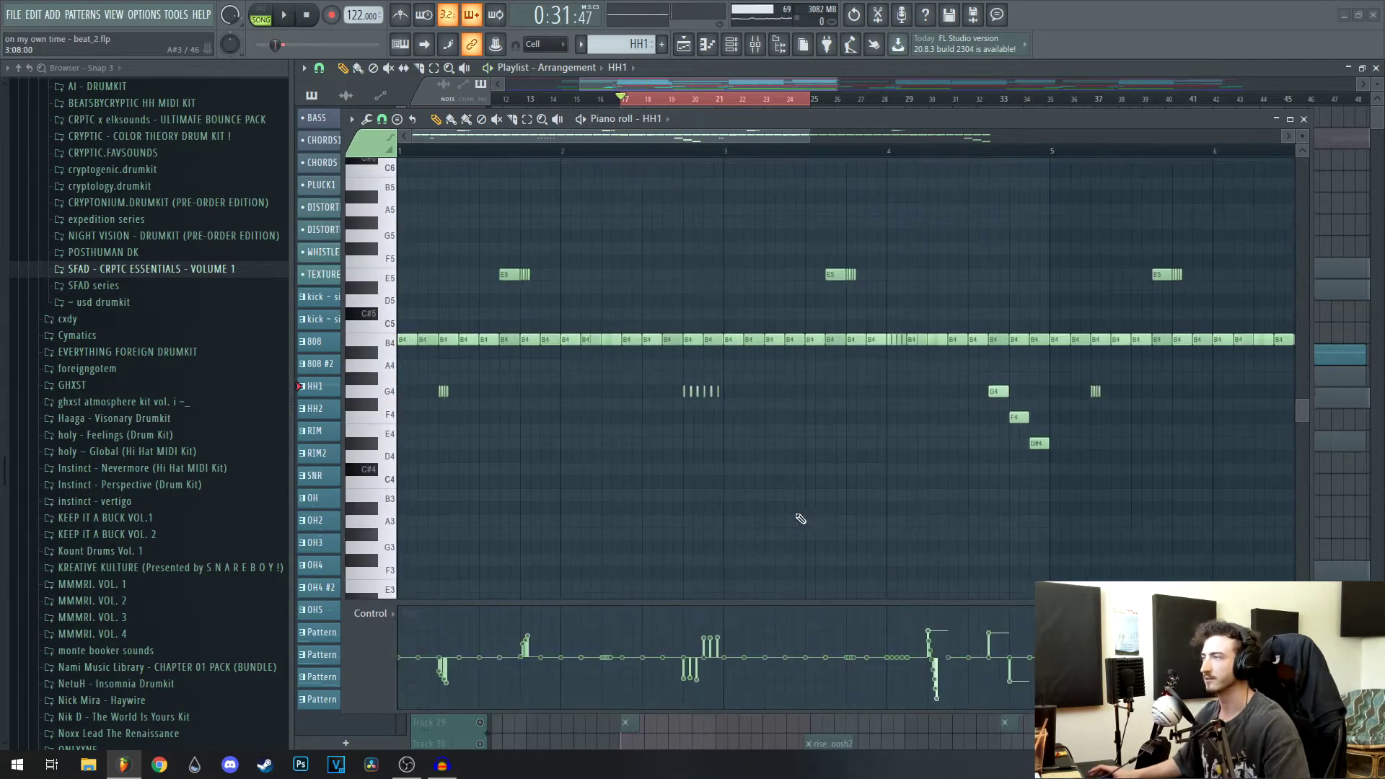
# - Examine the control-lane values beneath the HH1 notes and close the piano roll
pyautogui.scroll(-2, 802, 520)
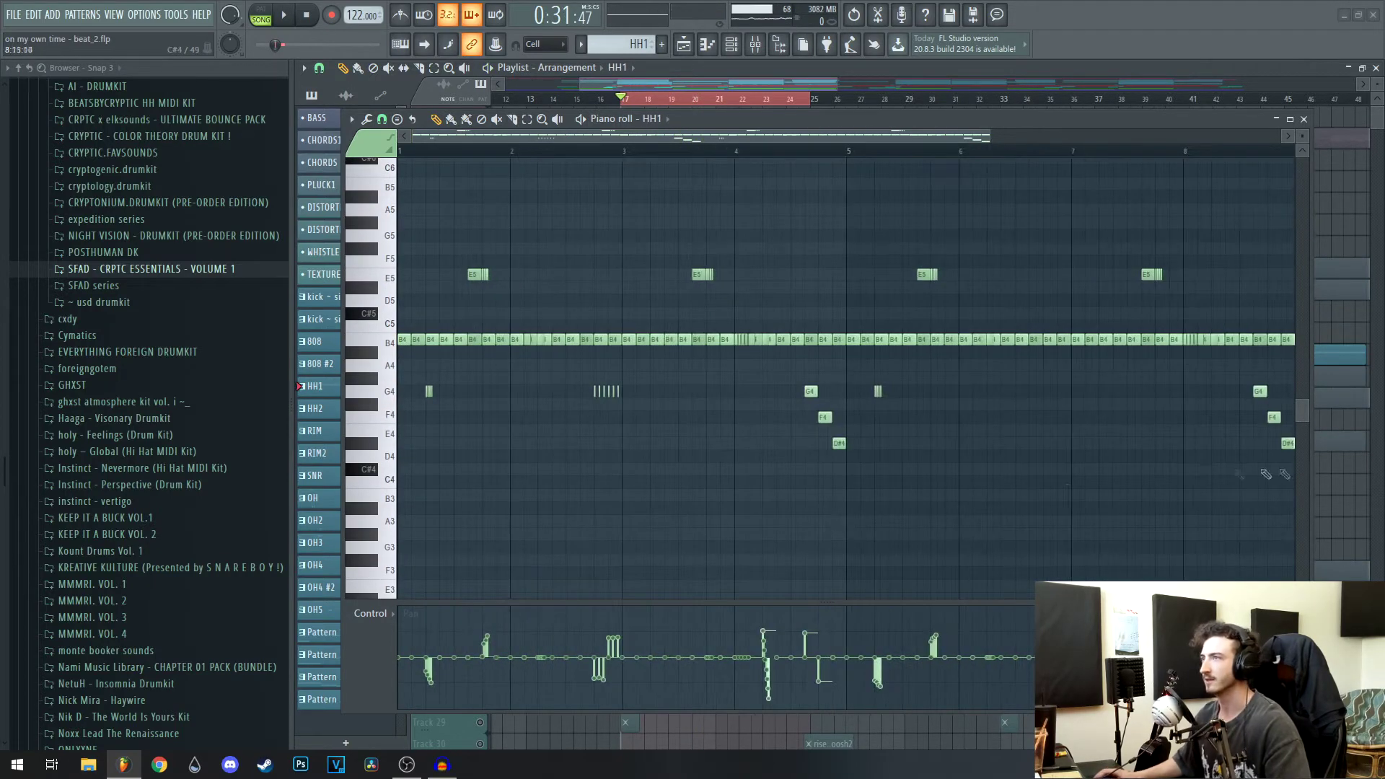
pyautogui.scroll(3, 513, 355)
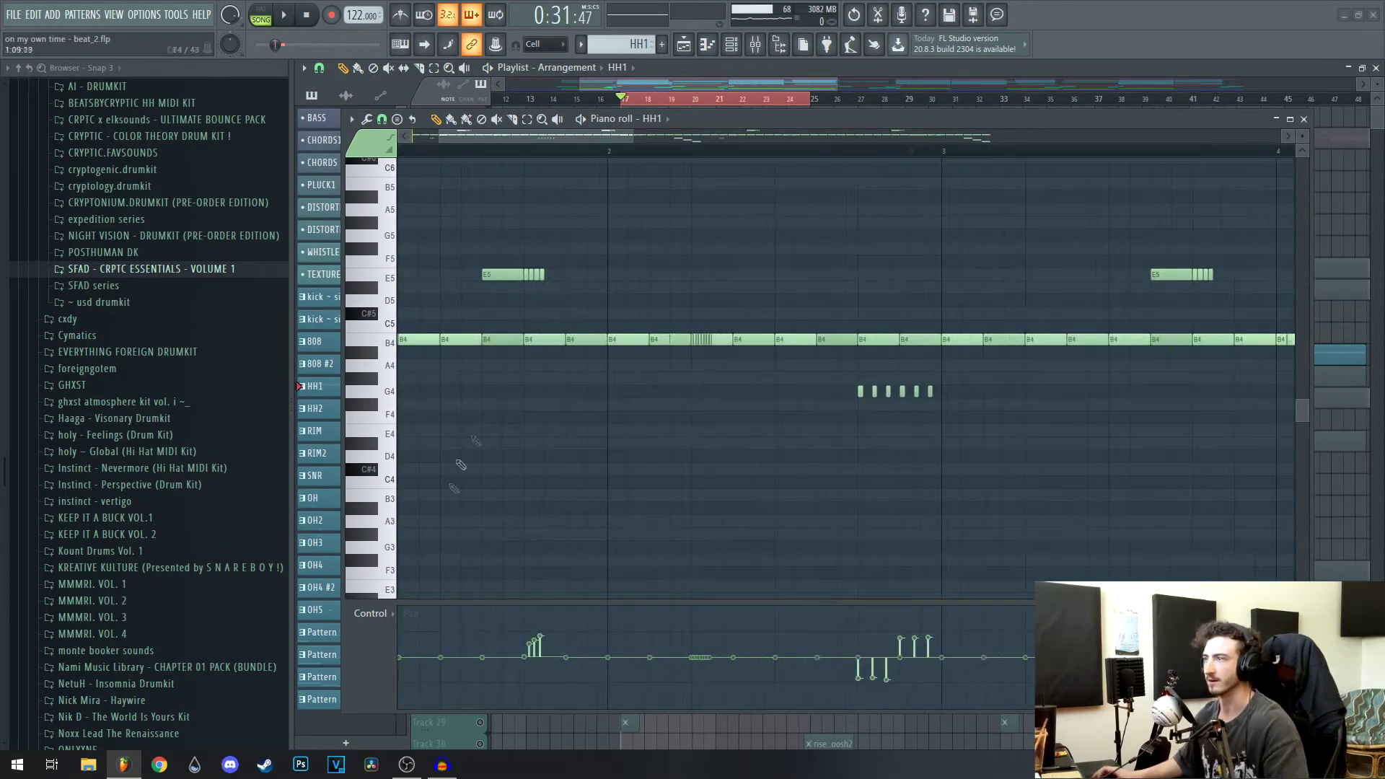
pyautogui.scroll(-4, 460, 465)
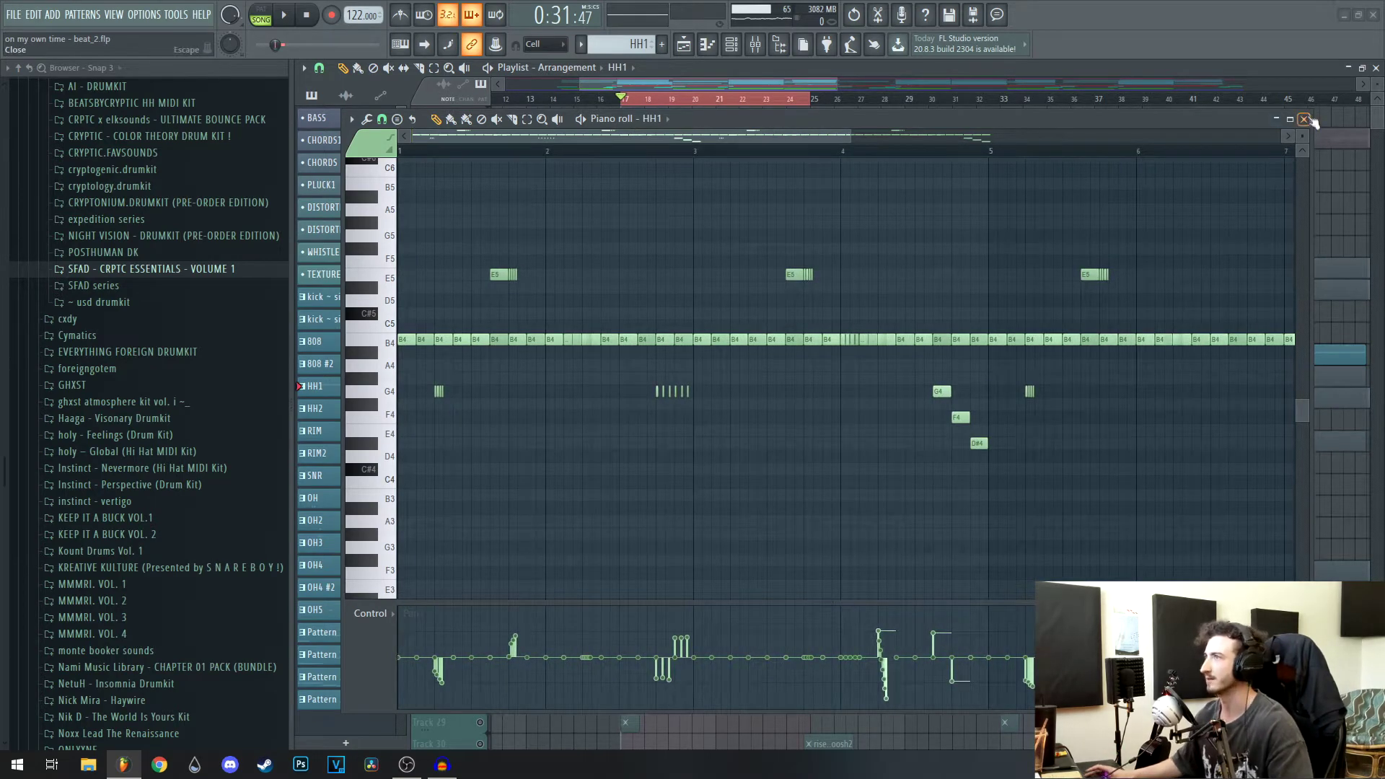
pyautogui.click(1304, 119)
# - Unmute the RIM track, locate its rim – sharp sample in the browser, and close the RIM sampler
pyautogui.click(481, 516)
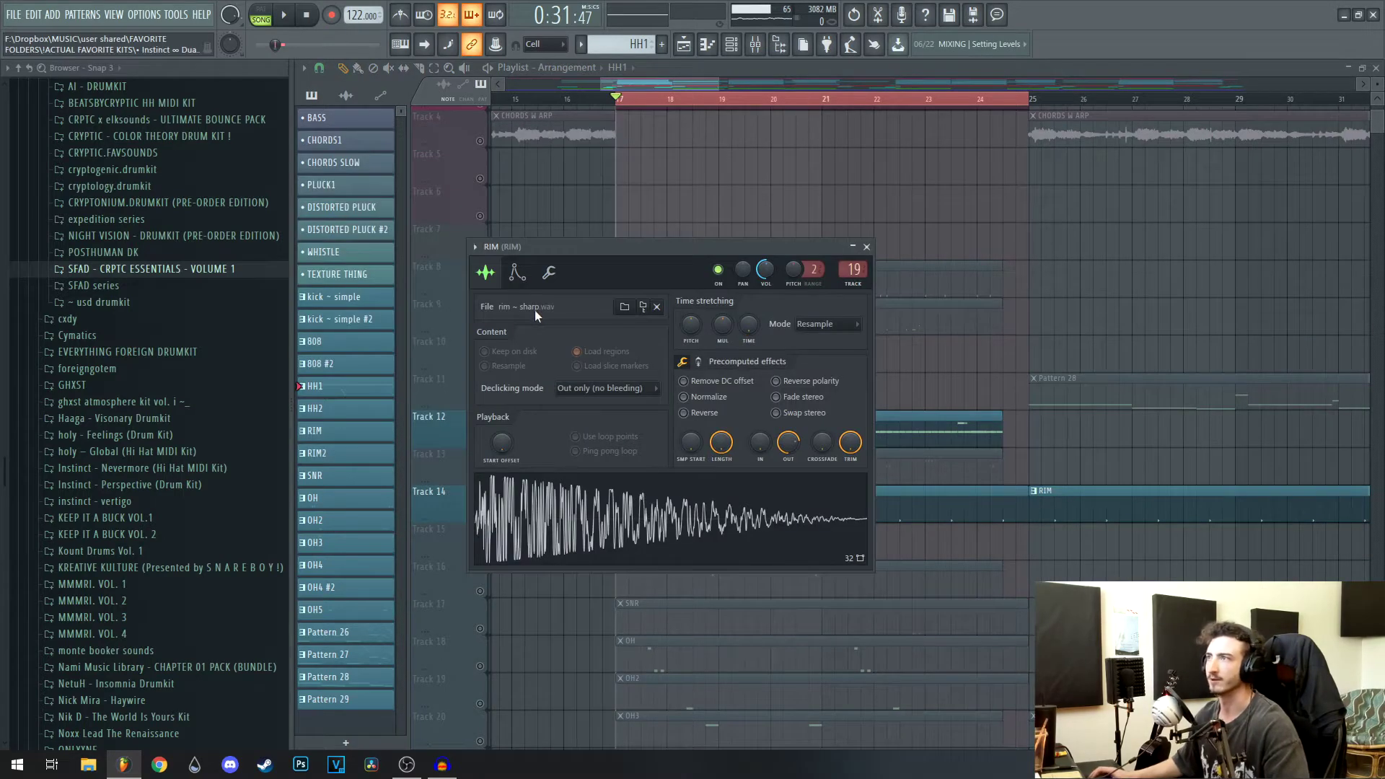
pyautogui.click(643, 308)
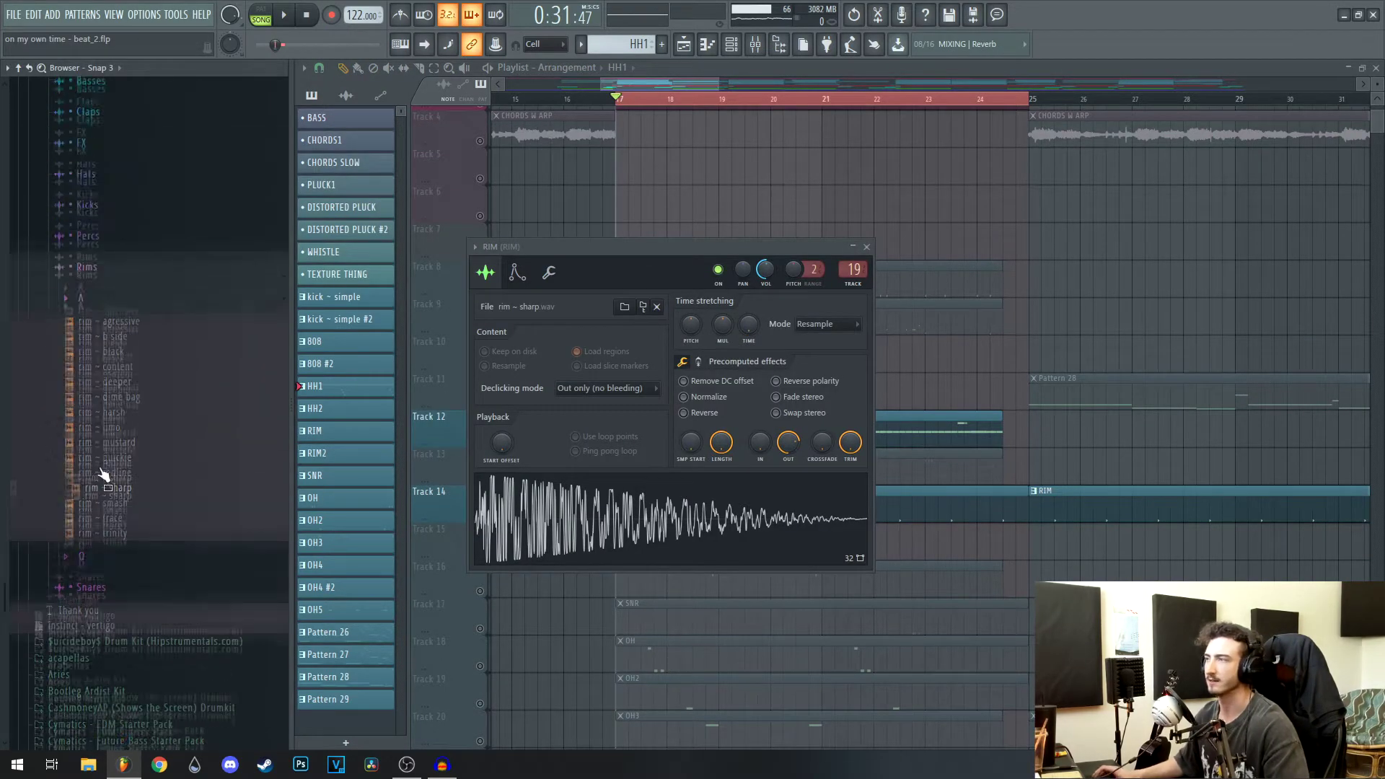
pyautogui.click(546, 275)
pyautogui.click(867, 248)
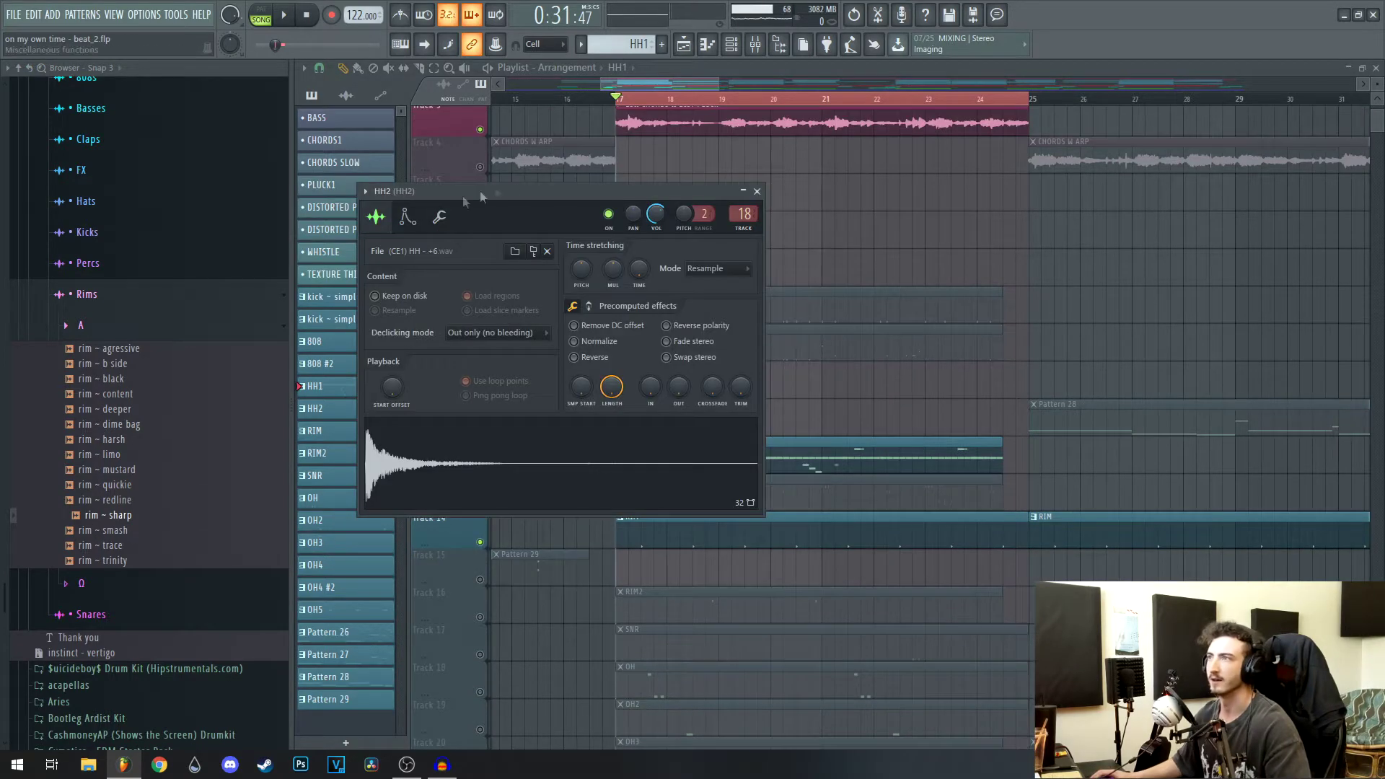
# - Locate HH2's (CE1) HH - +6 sample in the browser and open the mixer on the HH2 track
pyautogui.moveTo(496, 192); pyautogui.dragTo(613, 287)
pyautogui.click(645, 347)
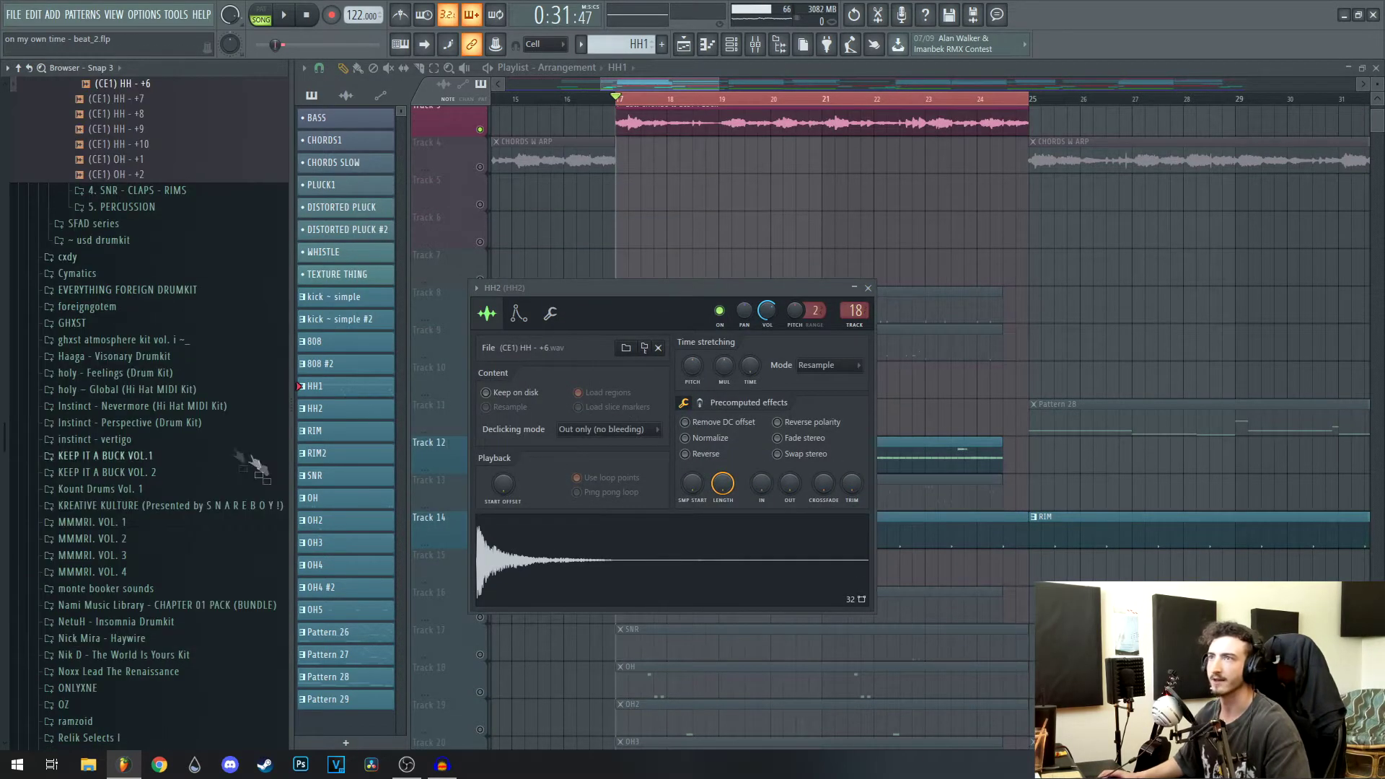
pyautogui.press('F9')
pyautogui.moveTo(565, 313); pyautogui.dragTo(595, 635)
pyautogui.doubleClick(629, 494)
pyautogui.press('Escape')
# - Play the song while following the HH2 notes in the piano roll, and close the piano roll
pyautogui.press('space')
pyautogui.press('F7')
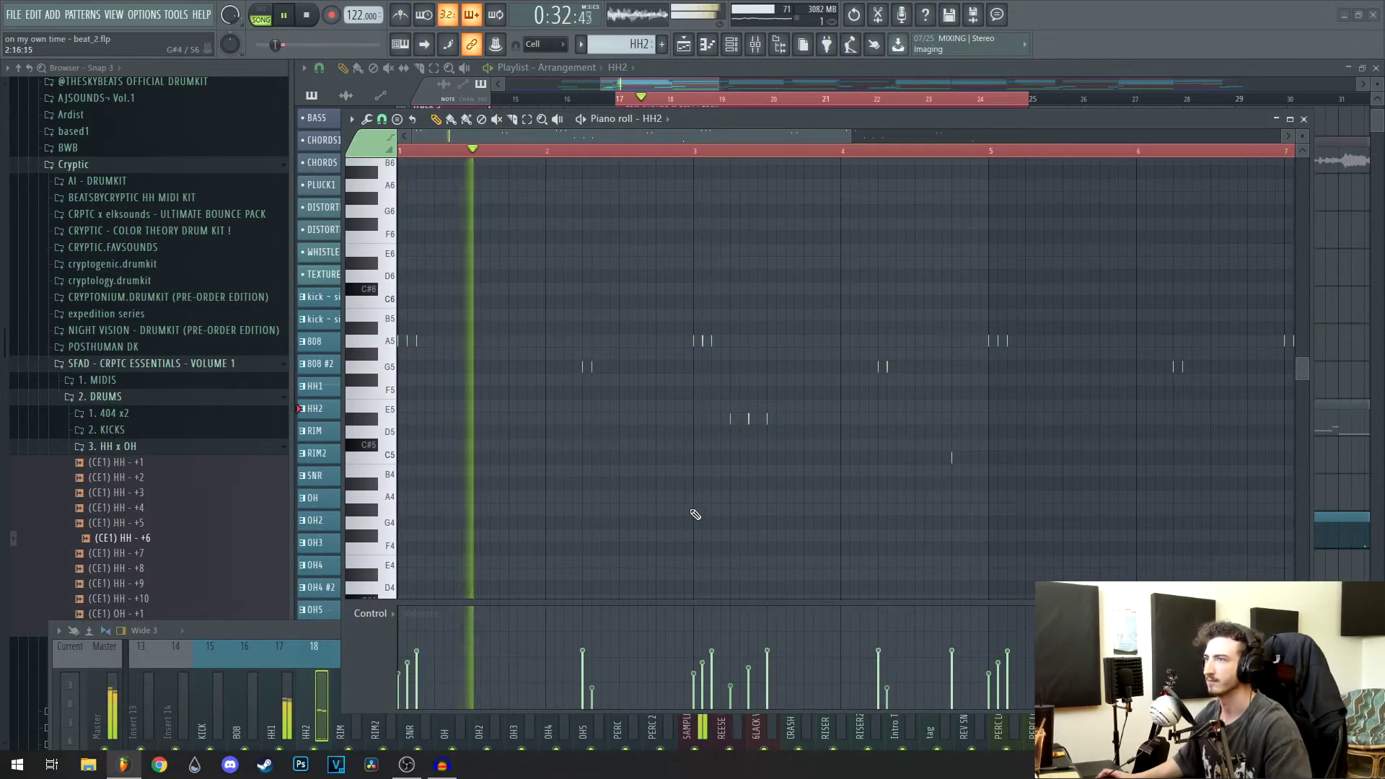
pyautogui.keyDown('ctrl'); pyautogui.scroll(-2, 695, 516); pyautogui.keyUp('ctrl')
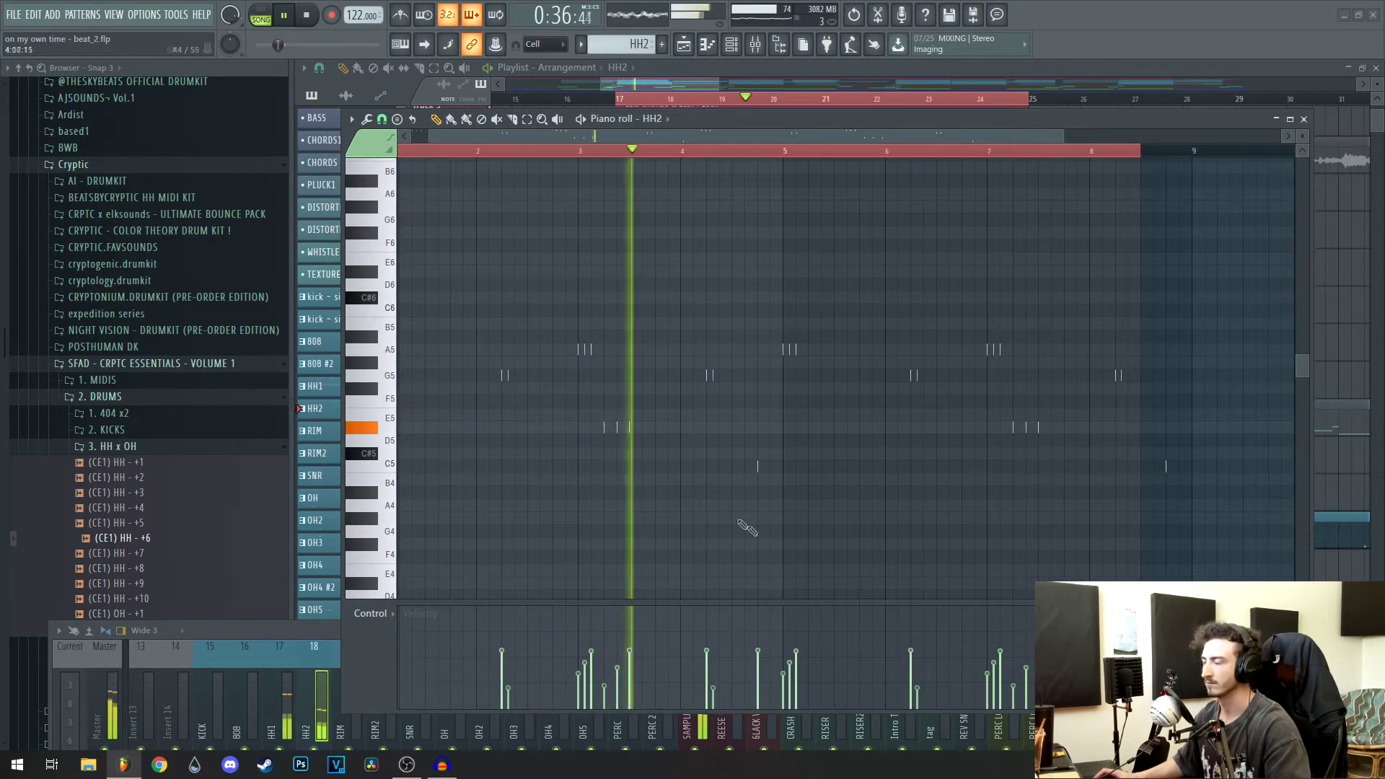
pyautogui.press('space')
pyautogui.click(1303, 118)
# - Inspect the Comeback Kid, Fruity Phaser and Fruity Stereo Shaper effects on the HH2 mixer track, closing each one
pyautogui.moveTo(679, 631); pyautogui.dragTo(694, 343)
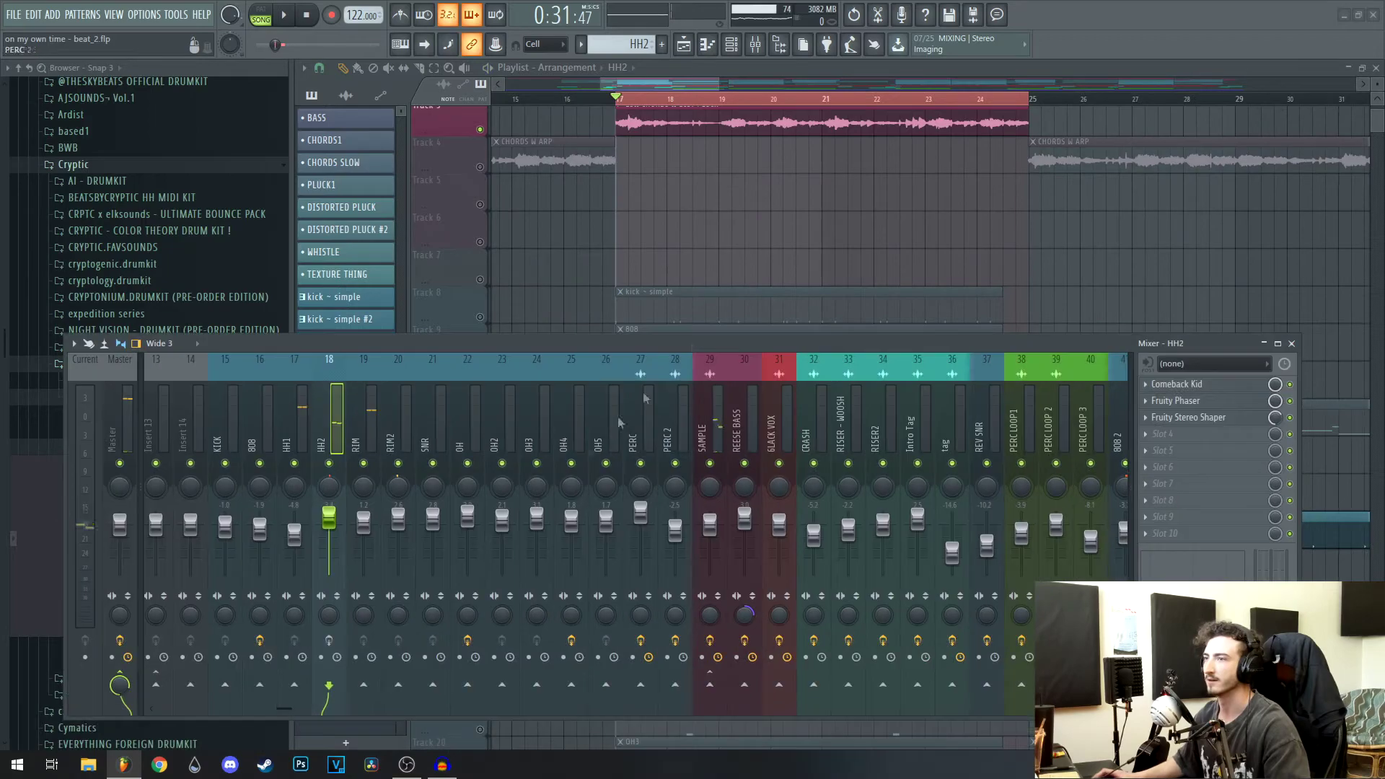
pyautogui.click(1206, 385)
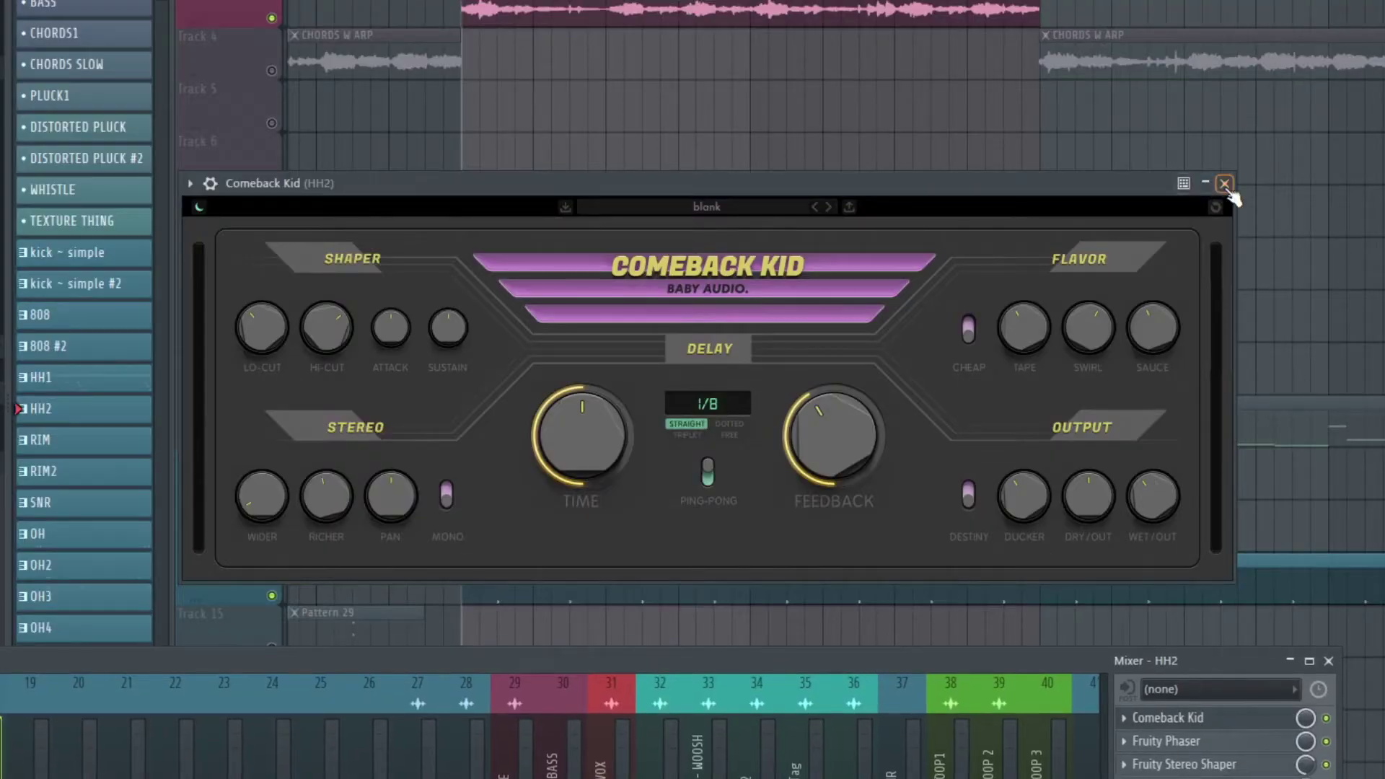
pyautogui.click(1224, 183)
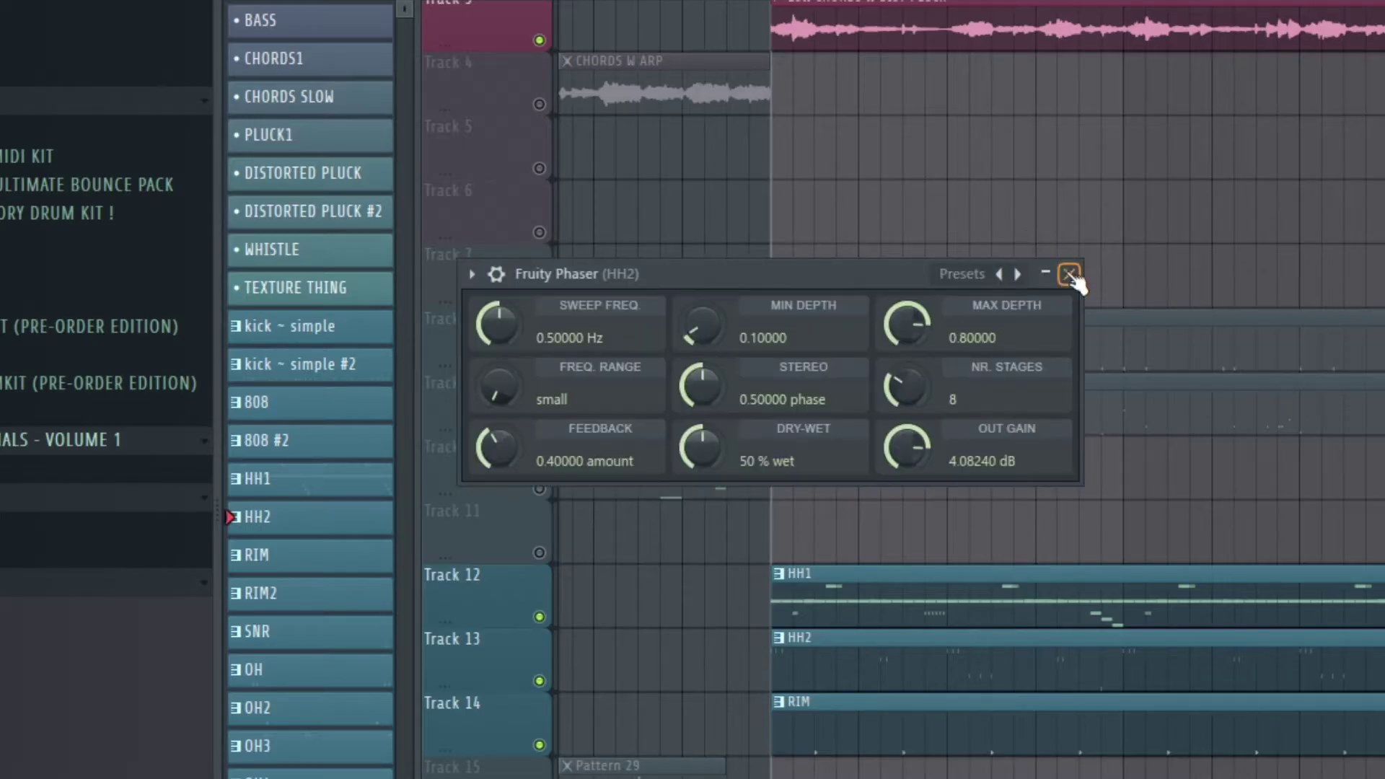
pyautogui.click(1070, 275)
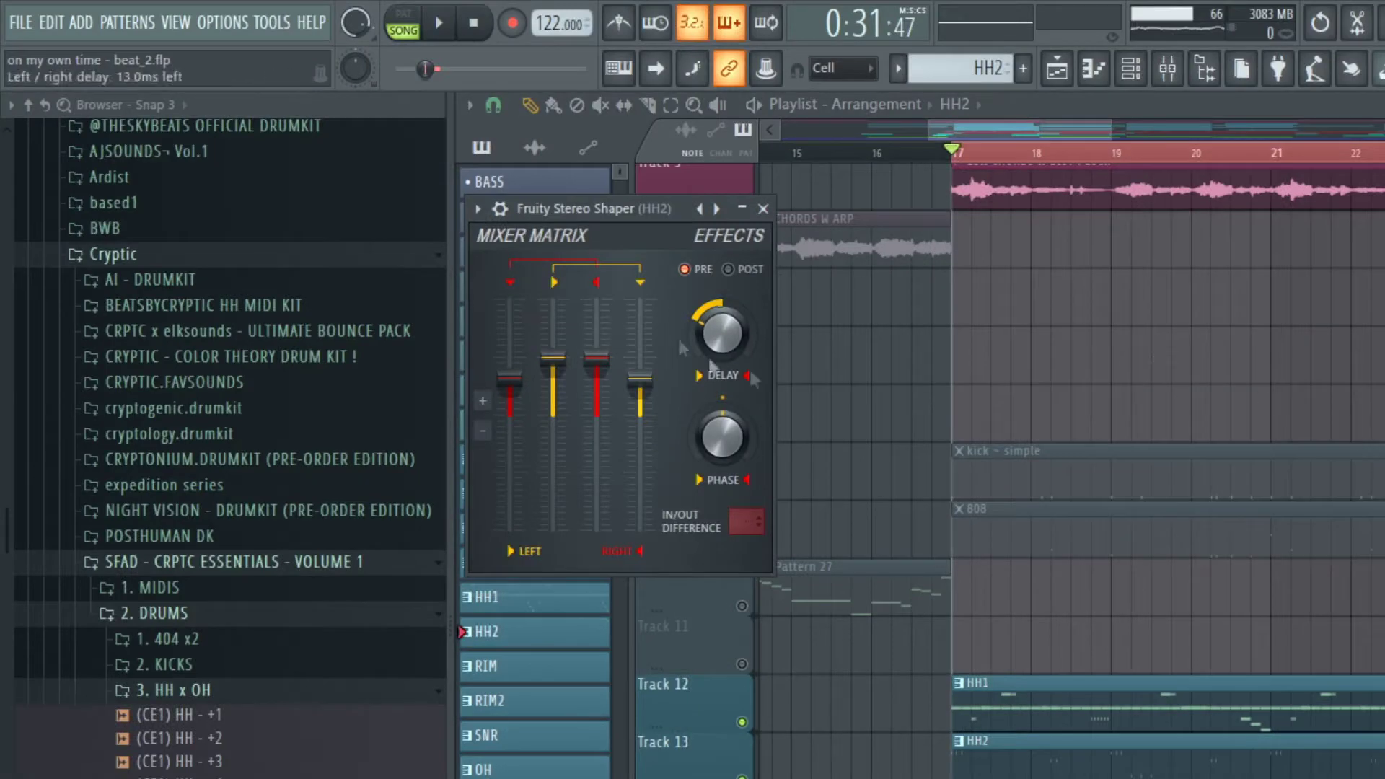
pyautogui.click(763, 210)
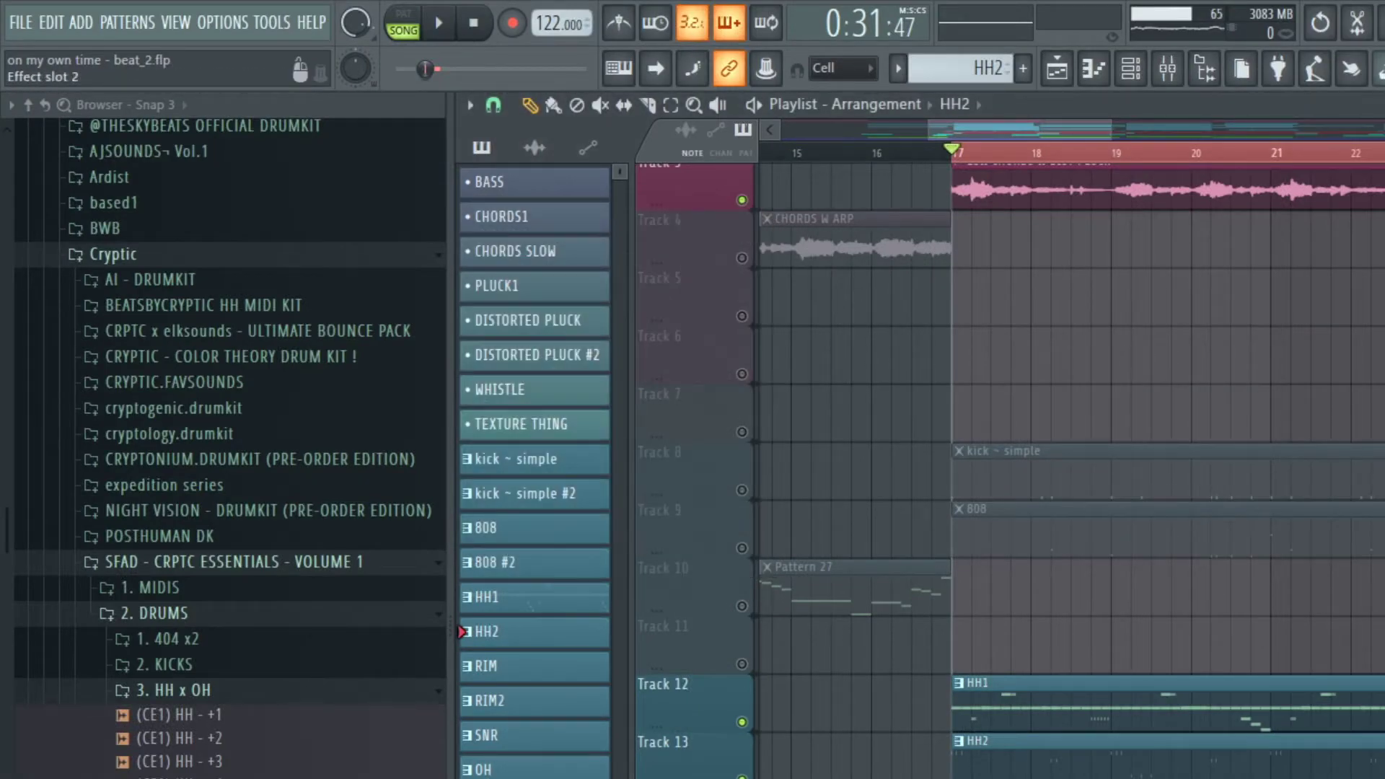
# - Play the beat with HH2's mixer channel in view, and unmute the RIM2 and SNR tracks in the playlist
pyautogui.press('F9')
pyautogui.press('space')
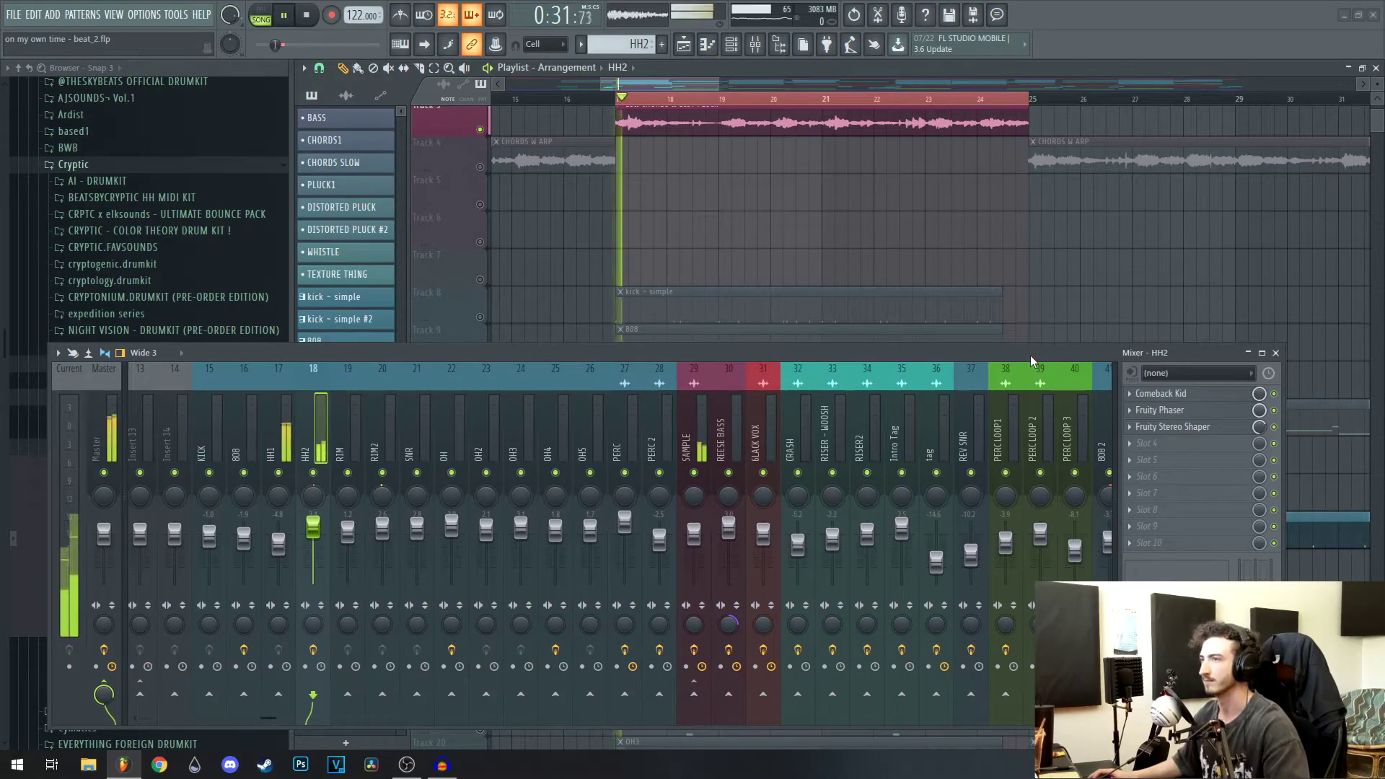
pyautogui.moveTo(1037, 354); pyautogui.dragTo(1052, 532)
pyautogui.press('space')
pyautogui.moveTo(1011, 525); pyautogui.dragTo(1384, 303)
pyautogui.moveTo(875, 377); pyautogui.dragTo(900, 215)
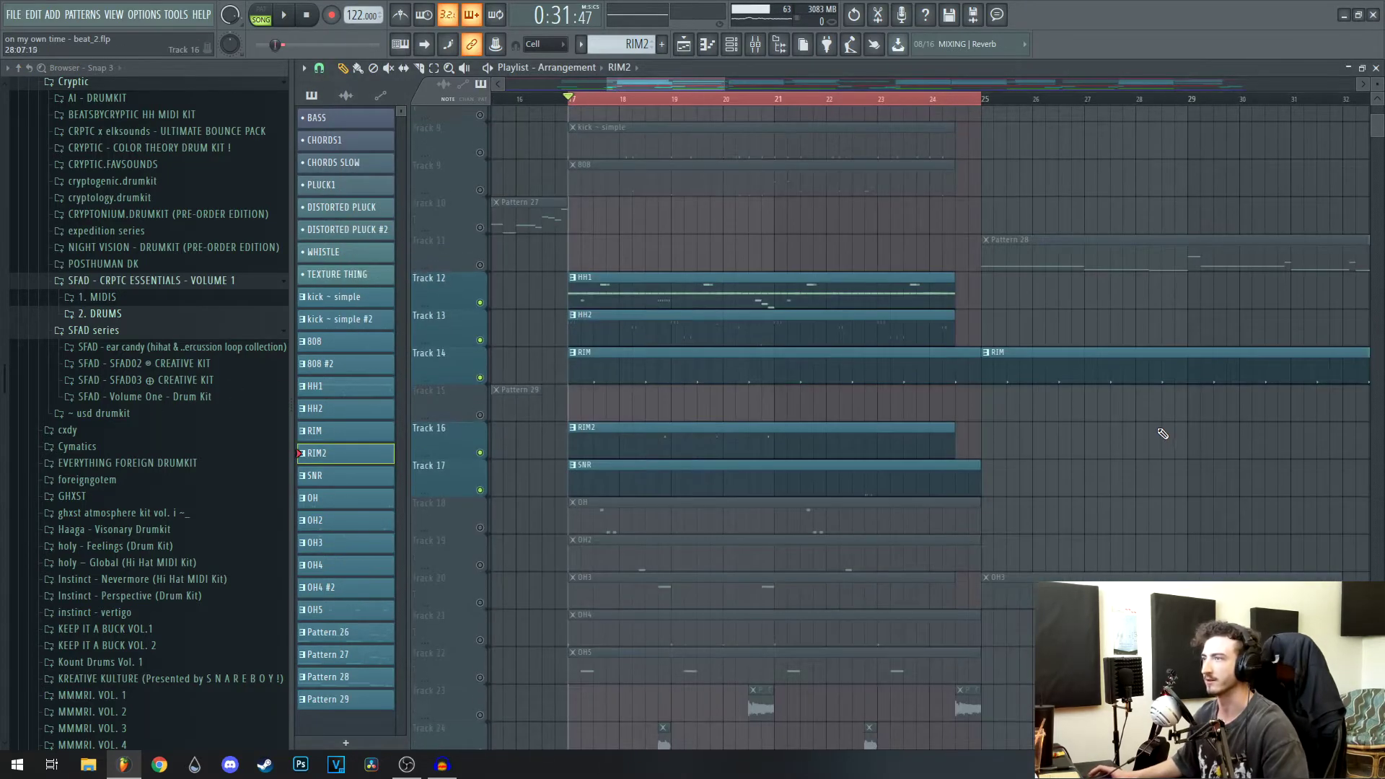
# - Play the beat with the RIM2 and SNR patterns, and unmute the open-hat tracks 18 to 22
pyautogui.press('space')
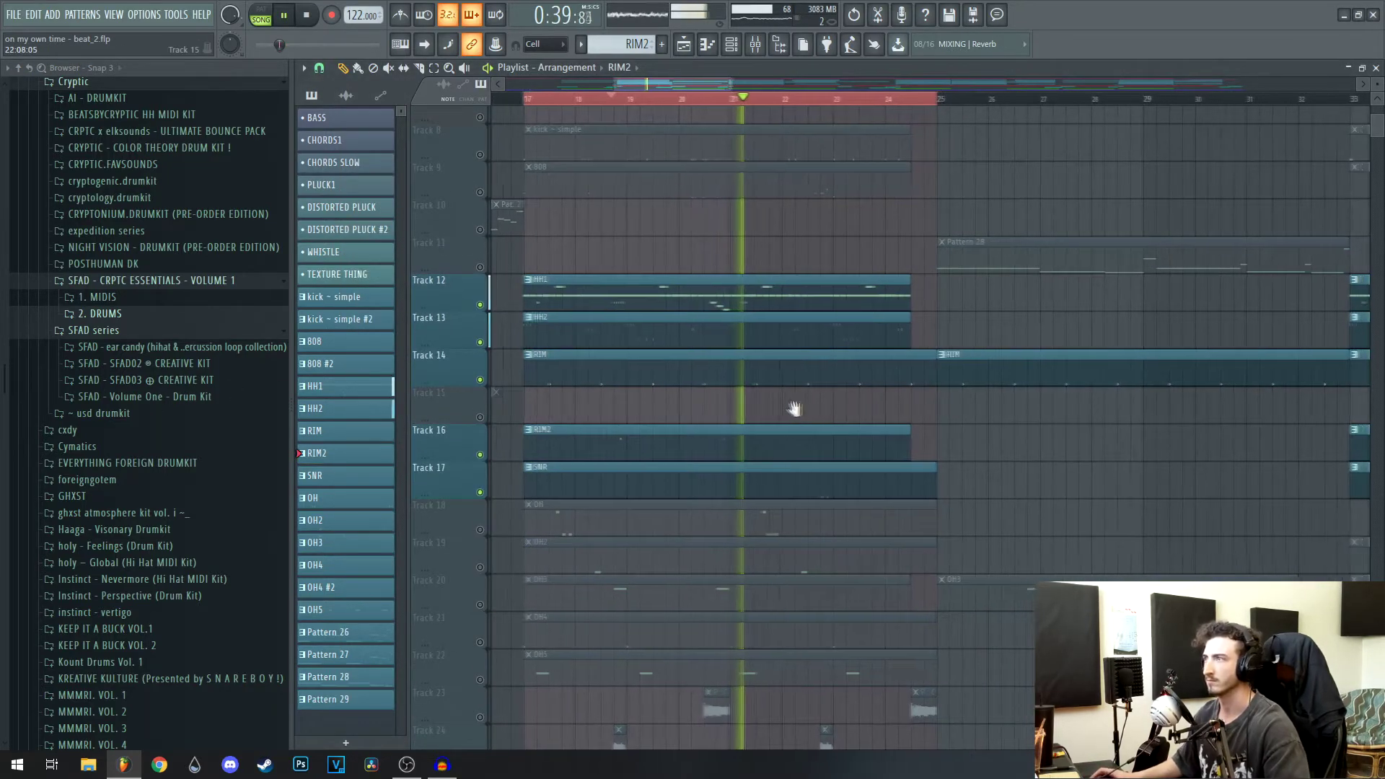
pyautogui.moveTo(801, 408); pyautogui.dragTo(770, 410)
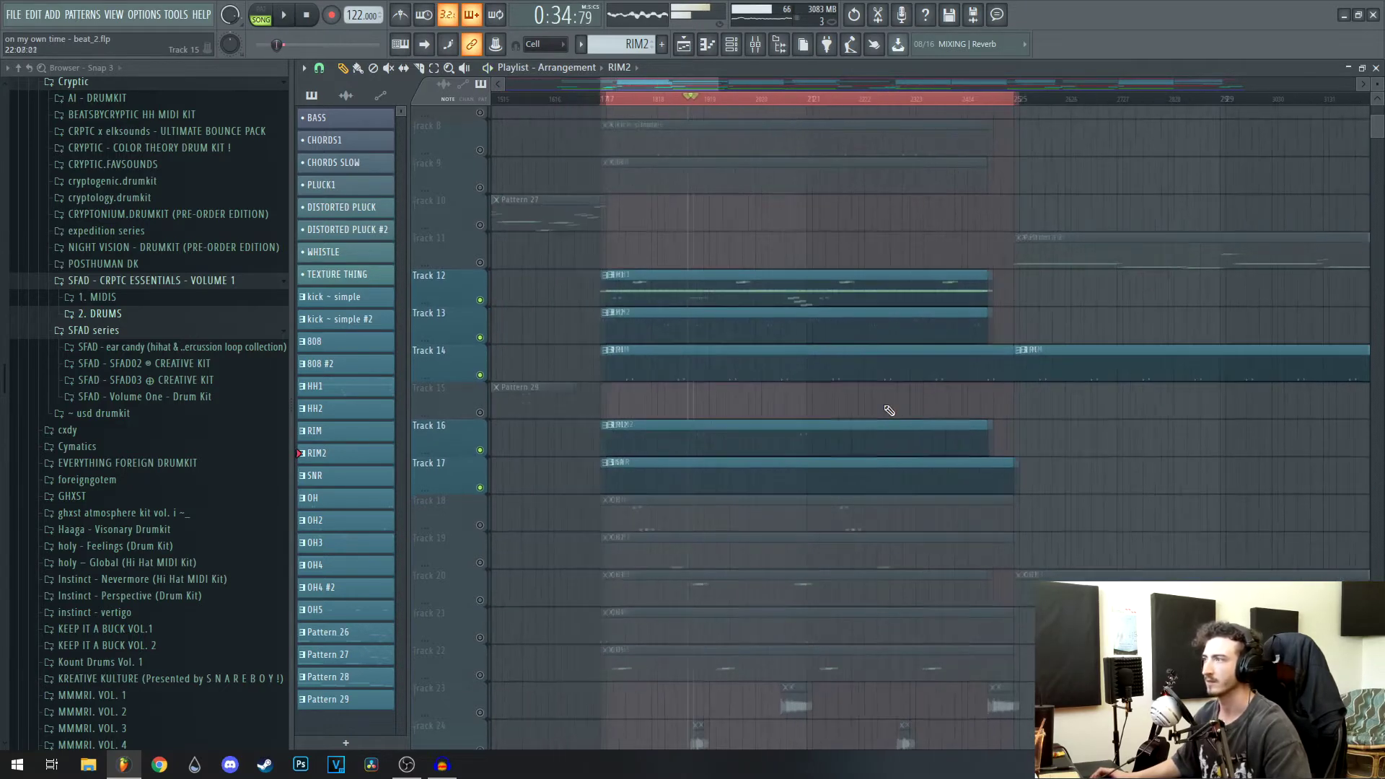
pyautogui.scroll(-4, 890, 411)
pyautogui.click(480, 541)
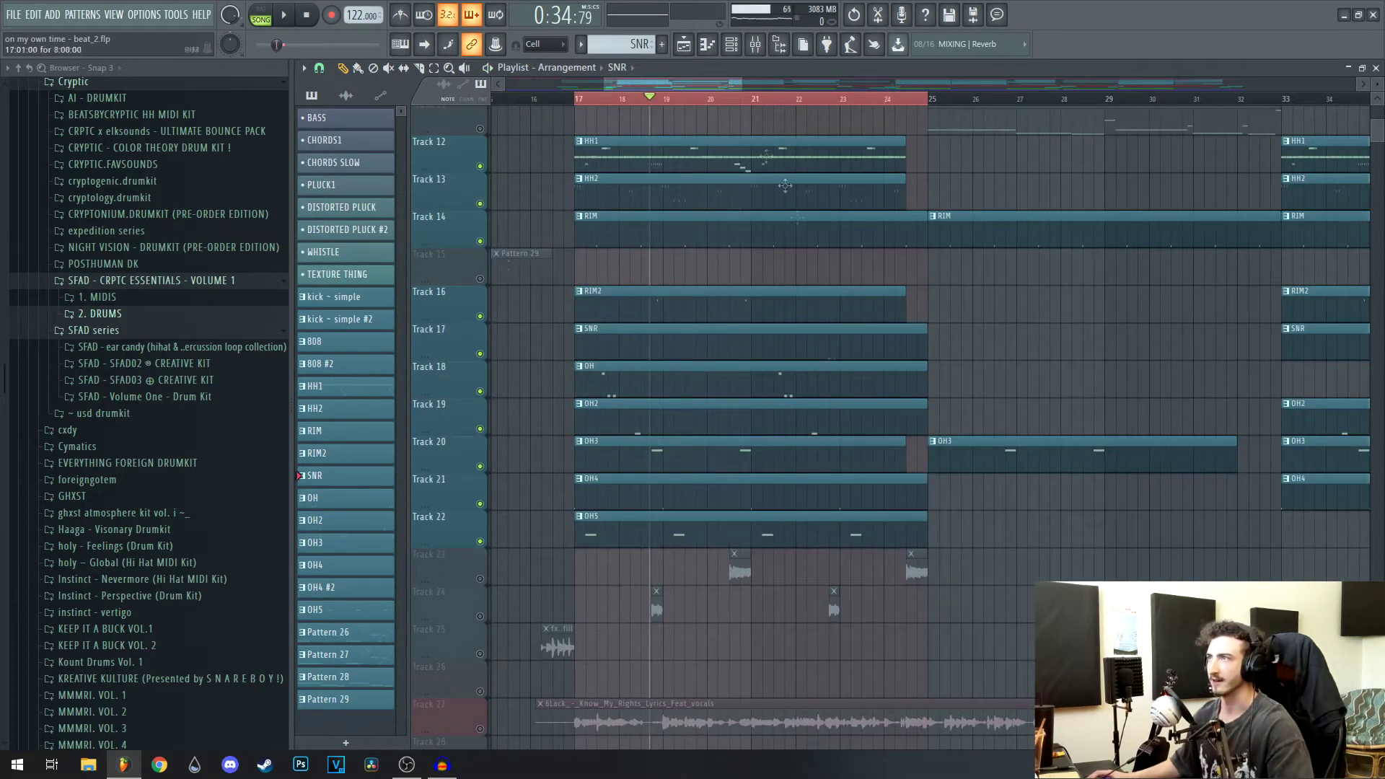
# - Inspect the OH channel's sample and envelope settings, close its sampler, and clear the playlist clip selection
pyautogui.moveTo(583, 109); pyautogui.dragTo(902, 124)
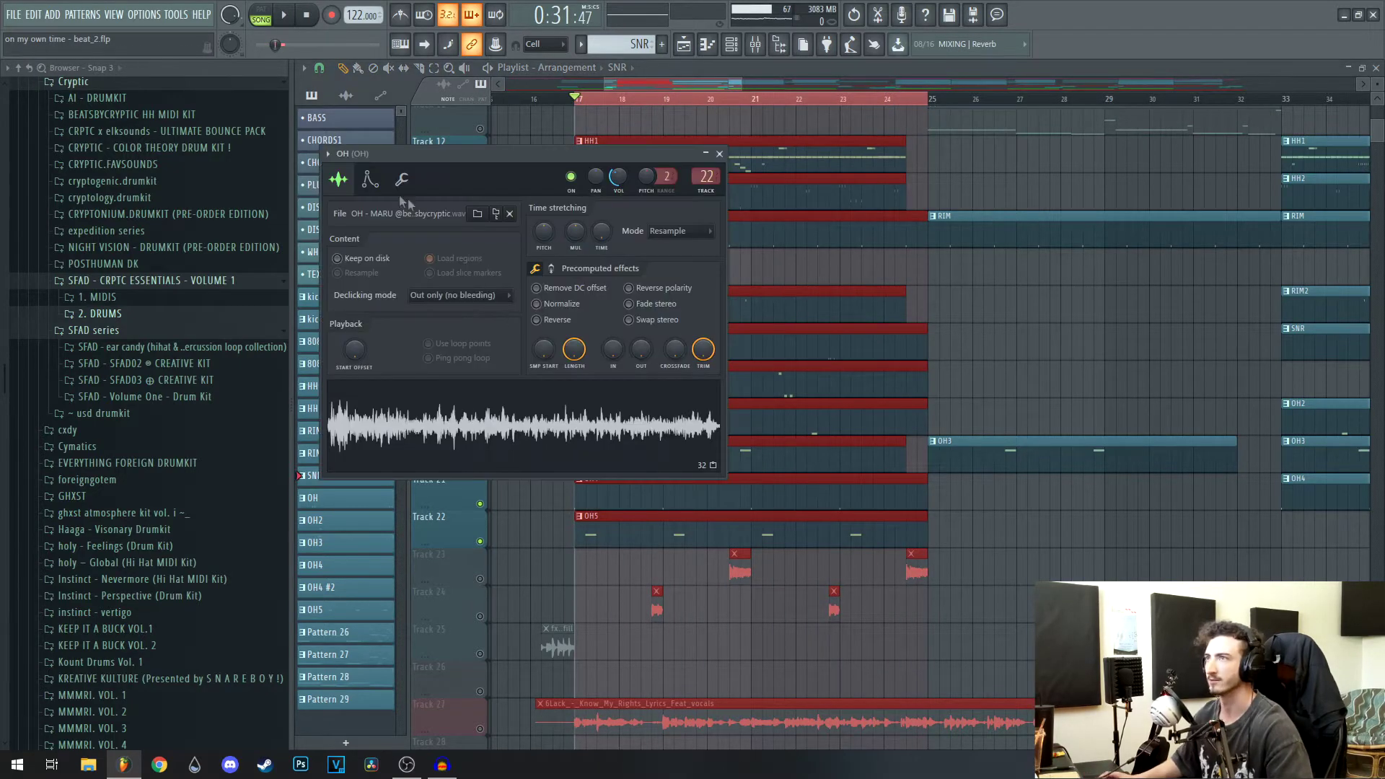
pyautogui.click(370, 179)
pyautogui.click(719, 153)
pyautogui.scroll(1, 578, 479)
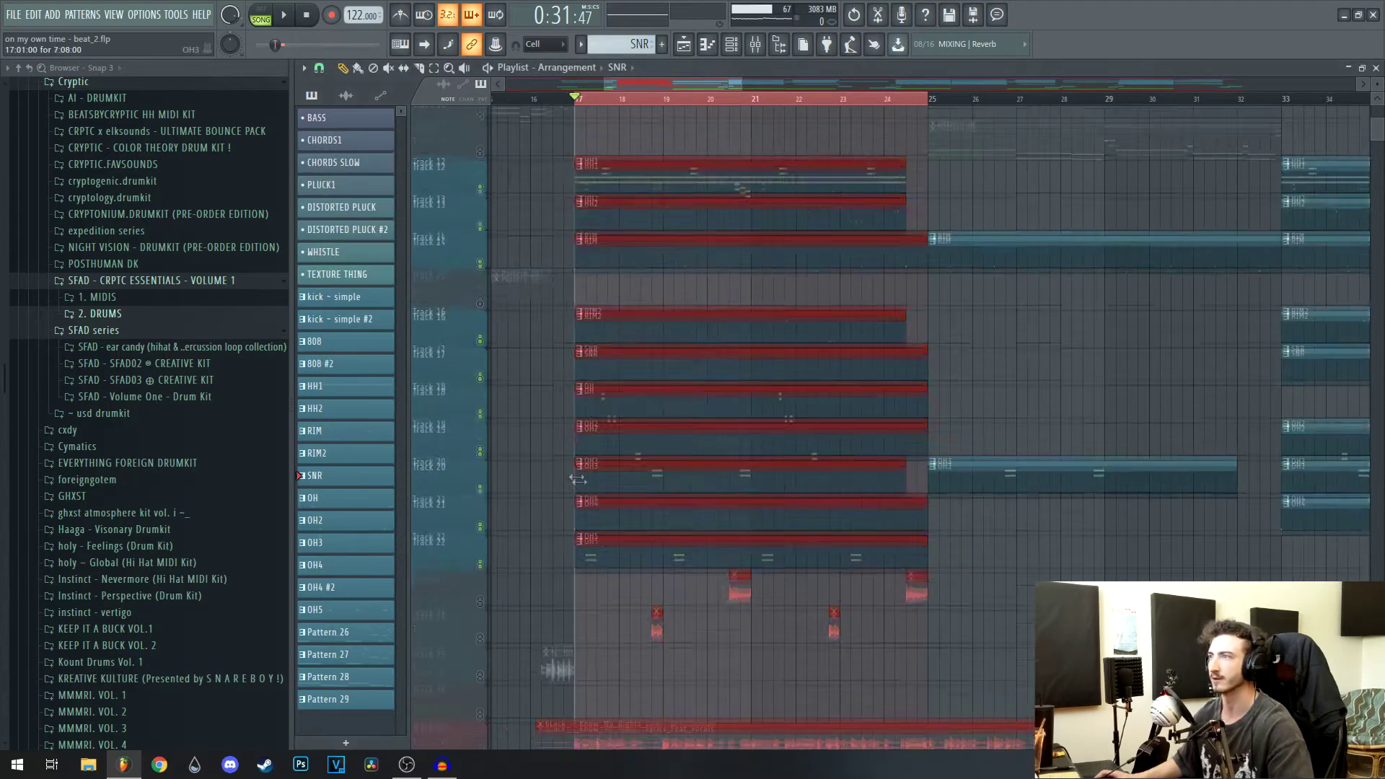
pyautogui.scroll(3, 609, 481)
pyautogui.scroll(1, 662, 319)
pyautogui.scroll(-2, 722, 490)
pyautogui.hotkey('ctrl', 'd')
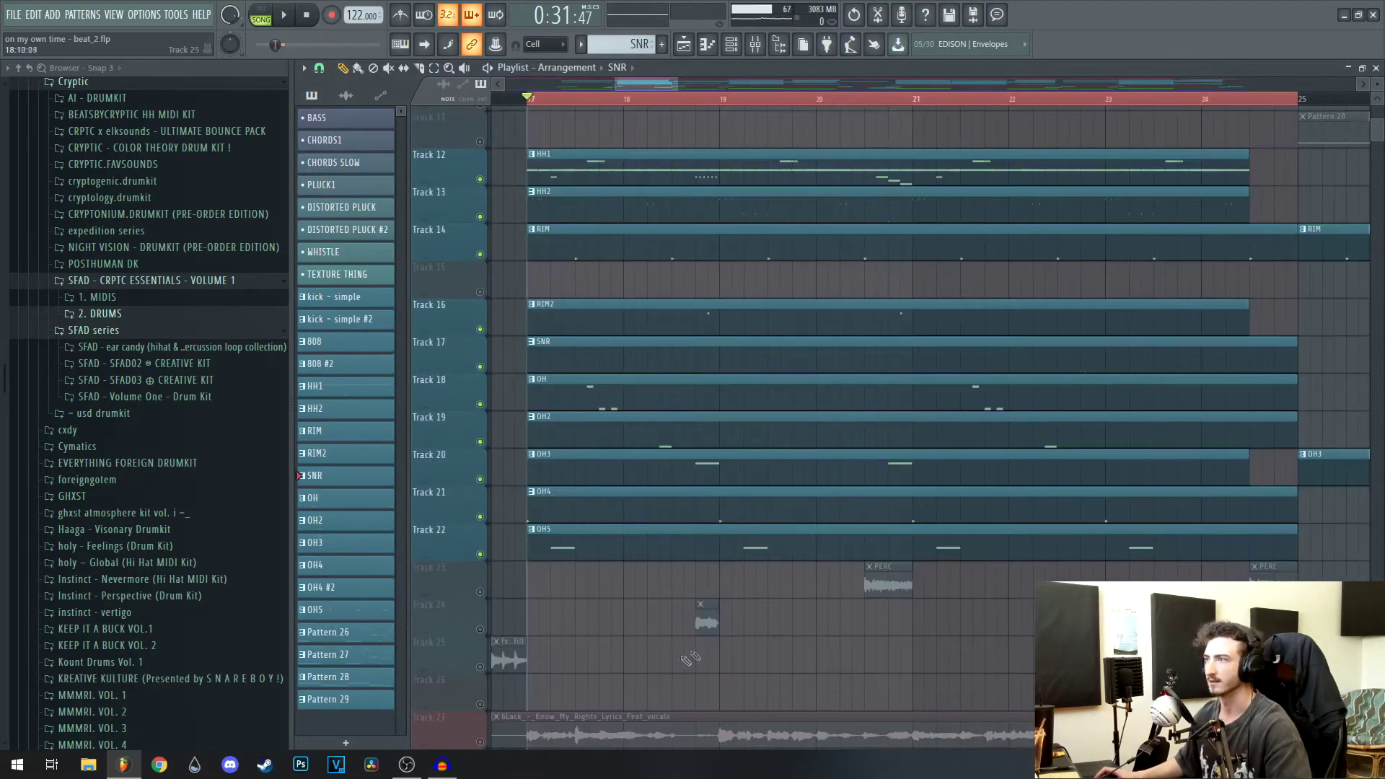
# - Play the song from bar 17 while following the hi-hat, rim, snare and open-hat patterns in the playlist
pyautogui.press('space')
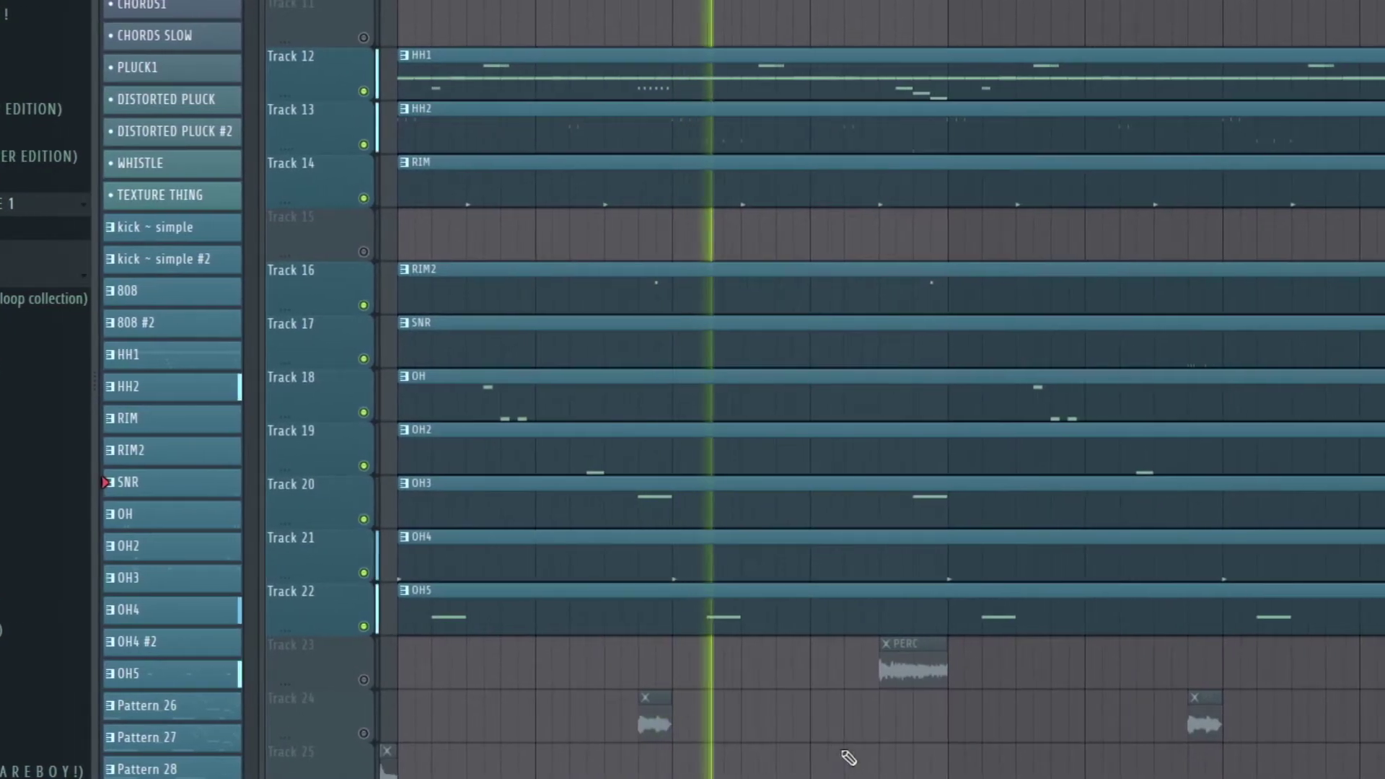
pyautogui.scroll(-2, 870, 732)
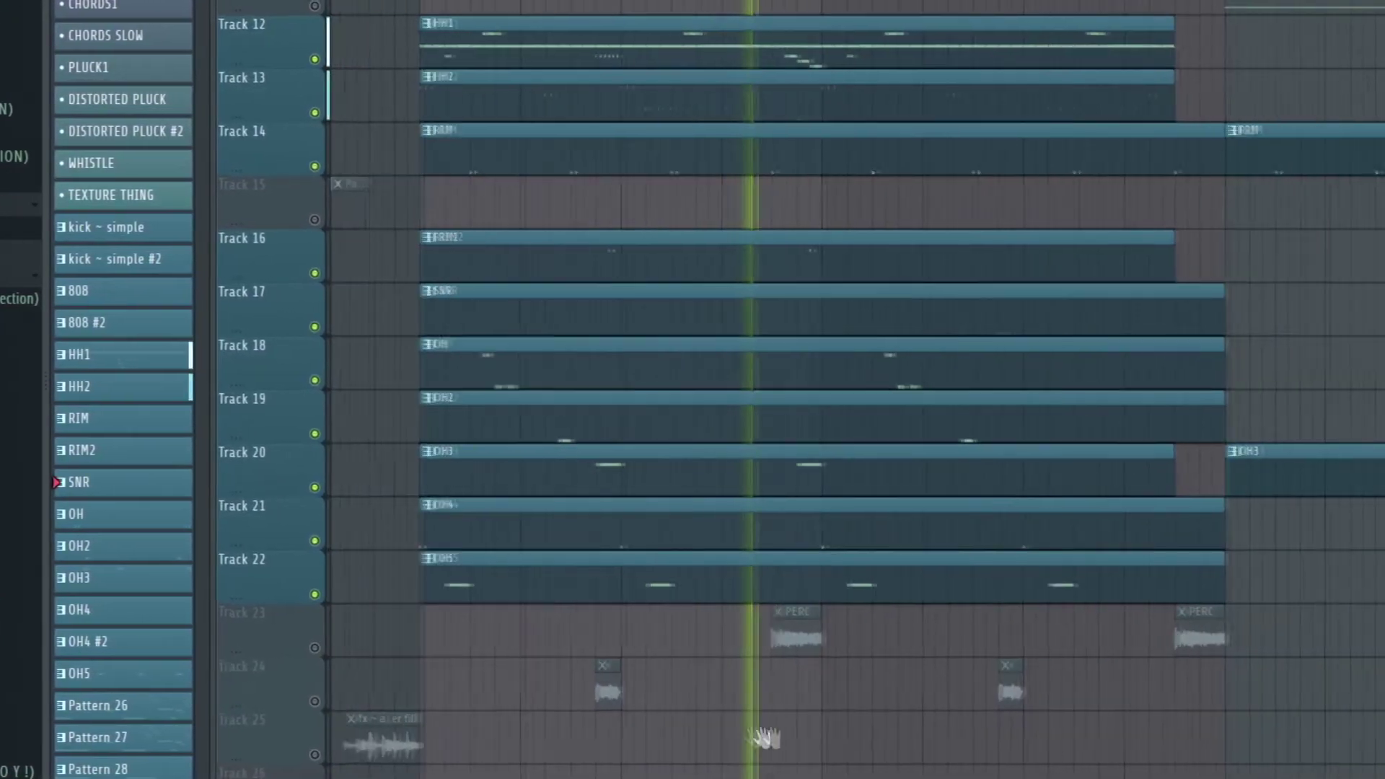
pyautogui.moveTo(747, 736); pyautogui.dragTo(809, 739)
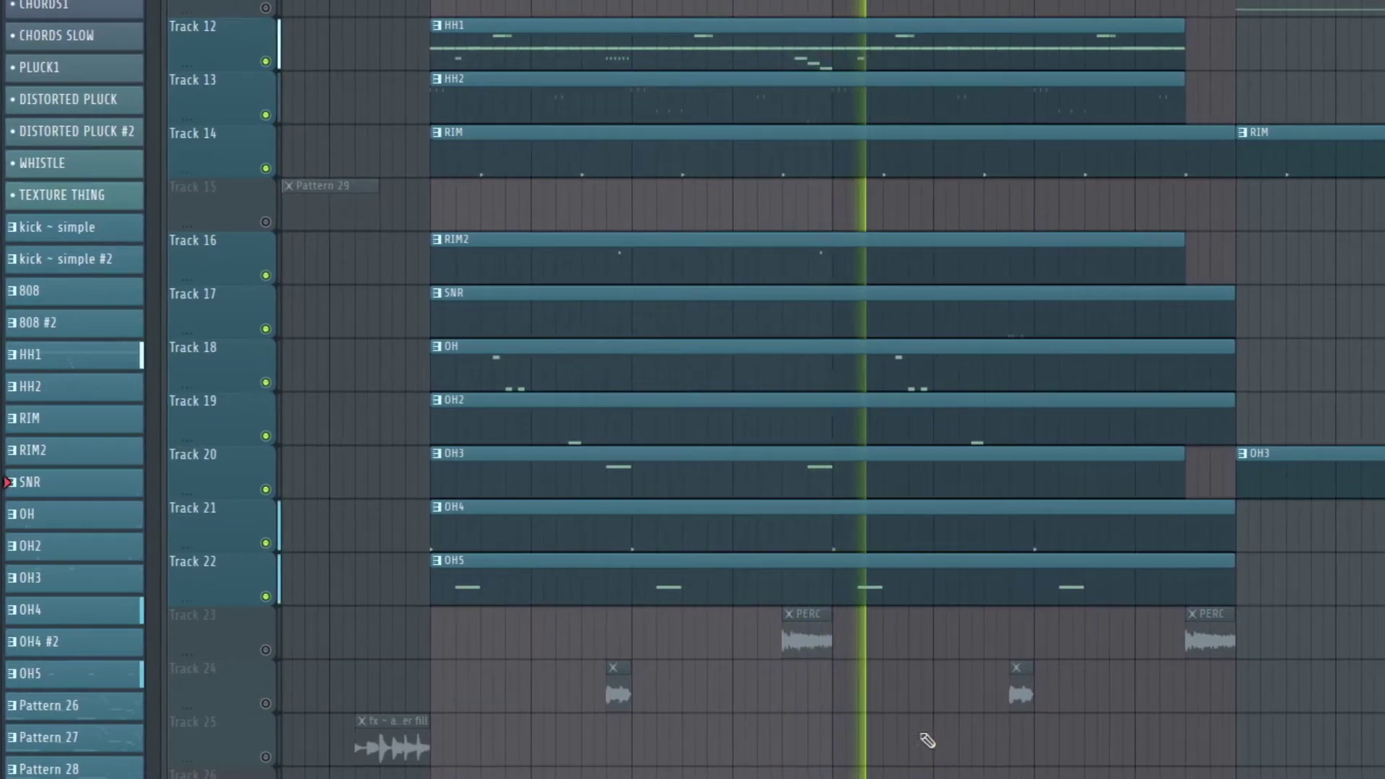
pyautogui.moveTo(898, 722); pyautogui.dragTo(772, 713)
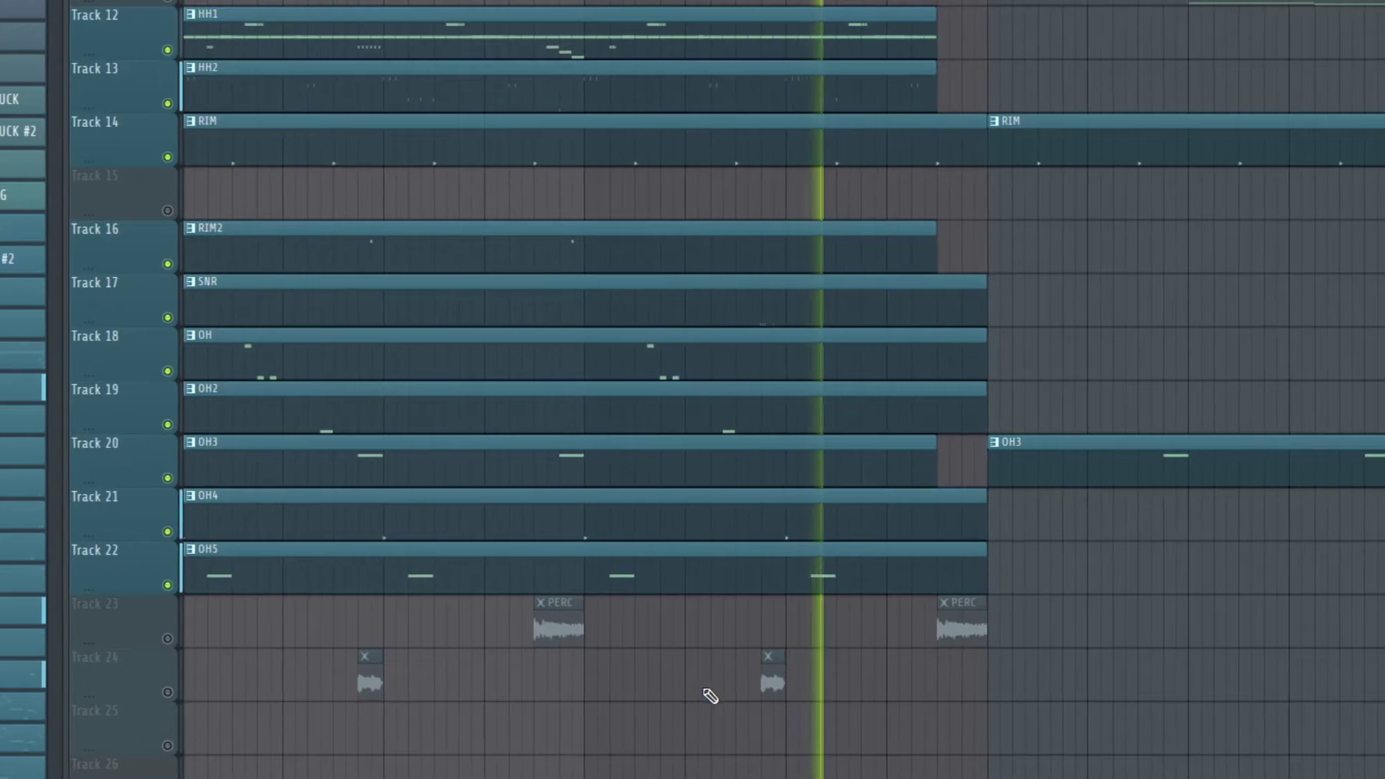
pyautogui.moveTo(626, 698); pyautogui.dragTo(674, 708)
# - Unmute the kick track, check the kick – simple sample in its sampler, and play the song with the kick
pyautogui.scroll(-2, 671, 697)
pyautogui.scroll(-1, 628, 695)
pyautogui.press('space')
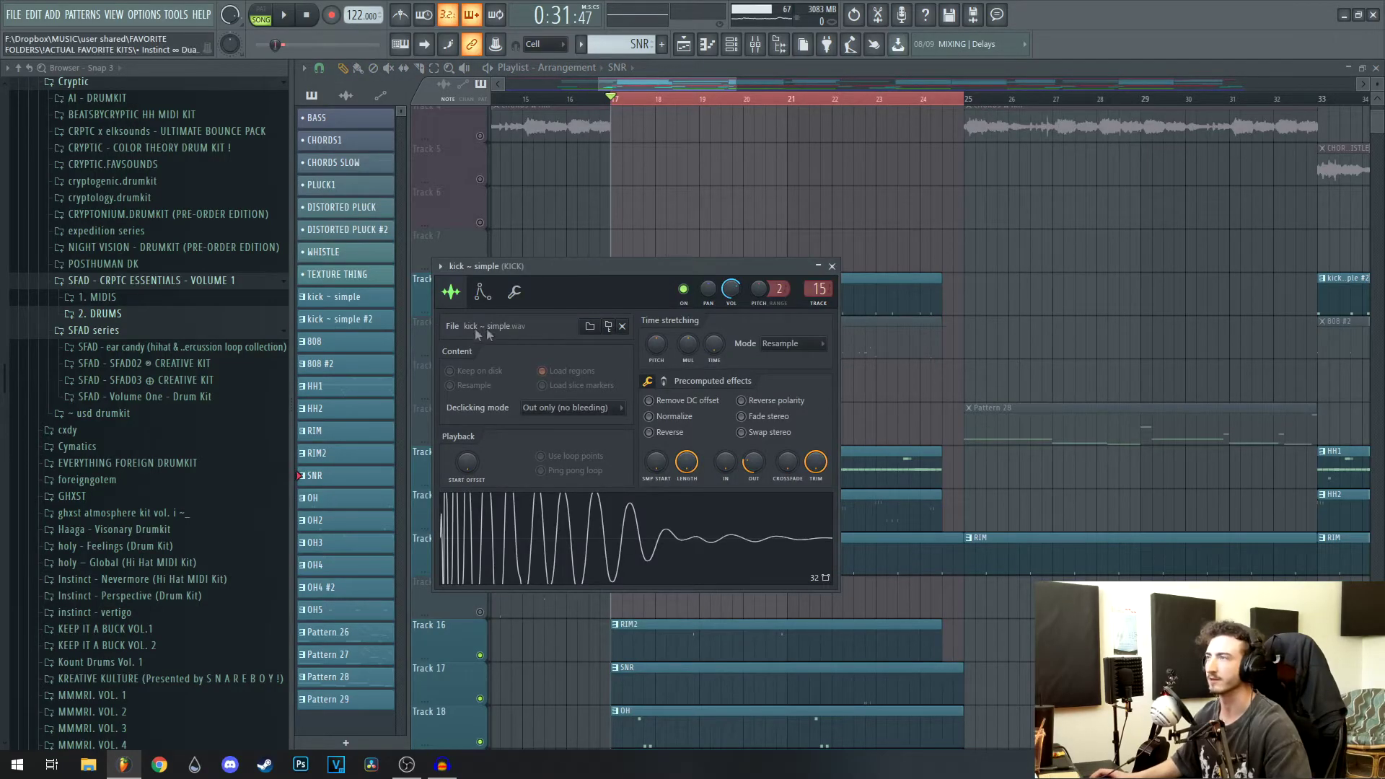
pyautogui.click(831, 267)
pyautogui.press('space')
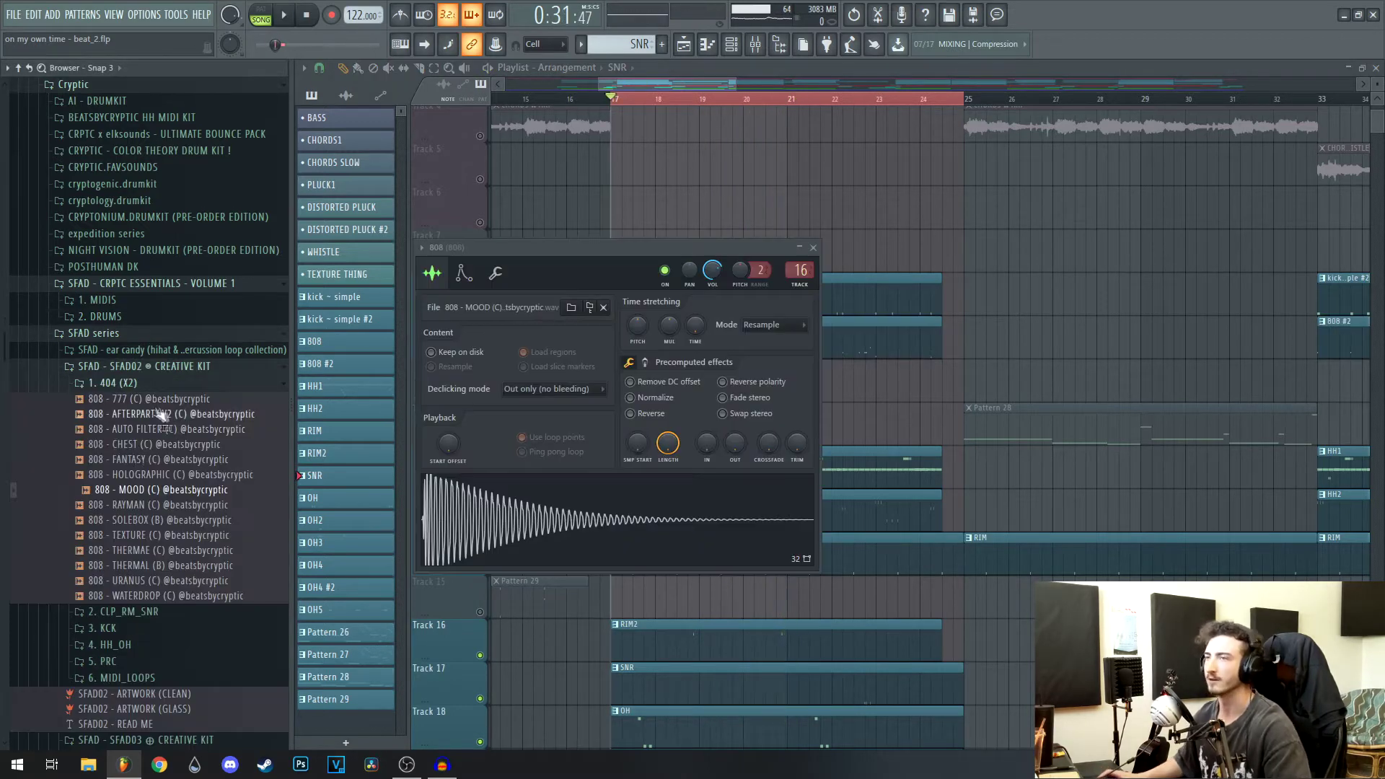
# - Collapse the SFAD02 CREATIVE KIT folder in the browser and play the song while following the 808 notes in the piano roll
pyautogui.click(175, 368)
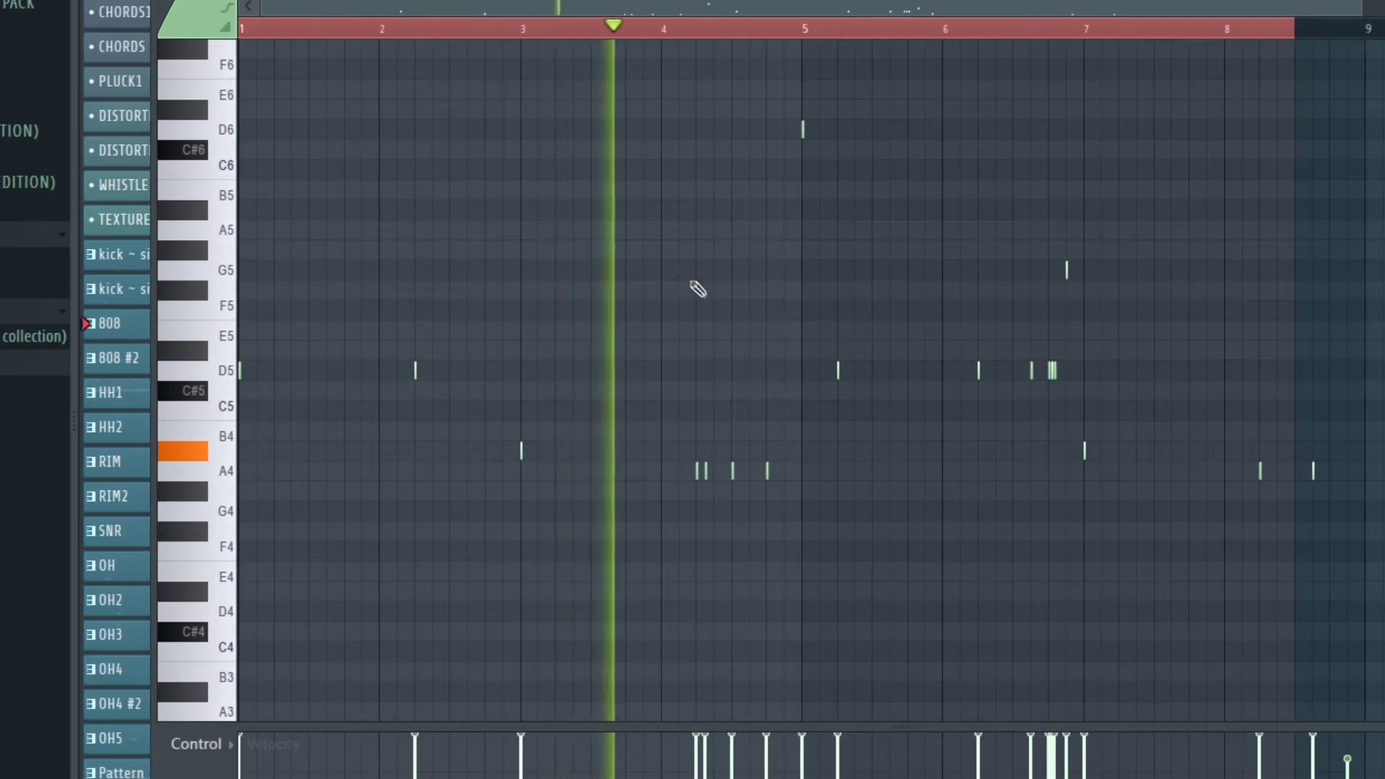
pyautogui.scroll(1, 698, 291)
pyautogui.scroll(3, 707, 404)
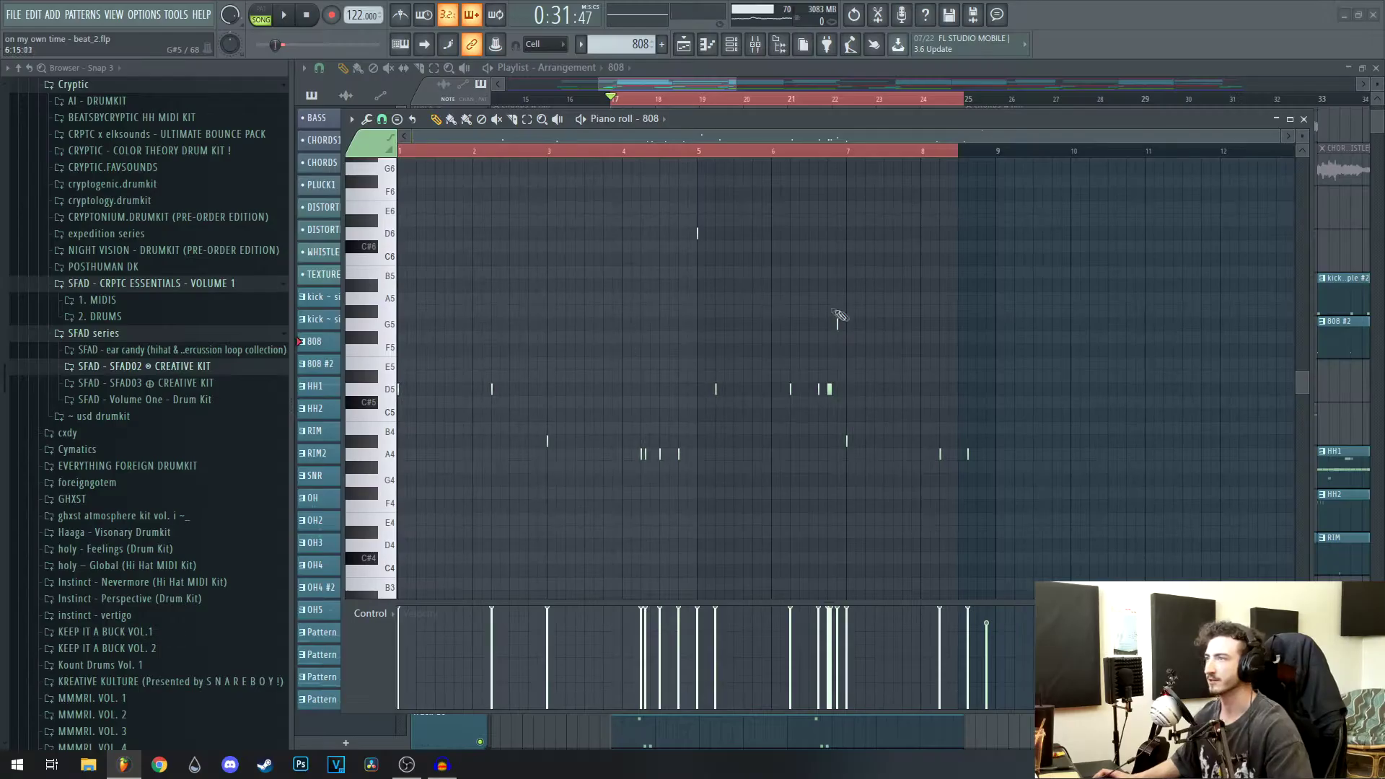
pyautogui.scroll(1, 714, 359)
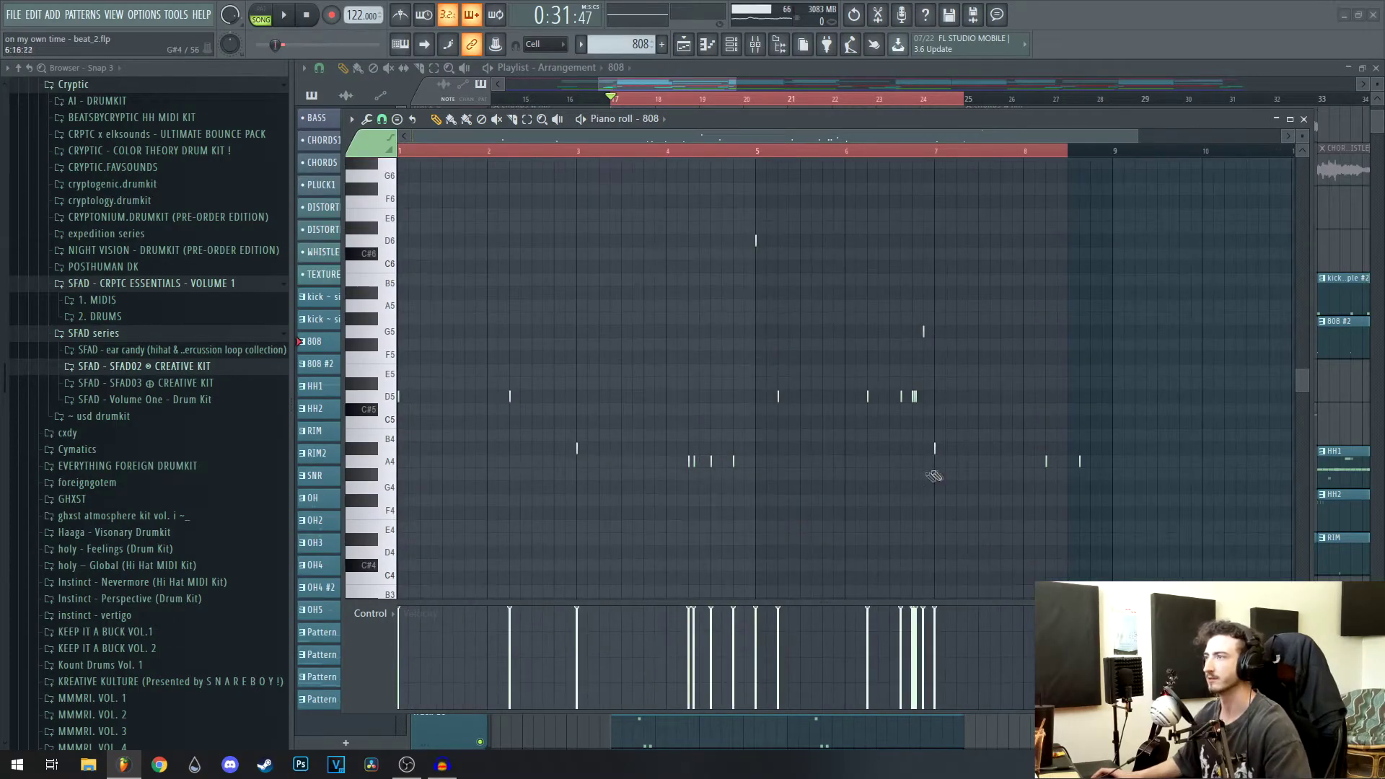
pyautogui.scroll(4, 829, 507)
# - Select the D6 and D5 notes around bar 5 of the 808 pattern, and the G5 note just before bar 7
pyautogui.moveTo(670, 219); pyautogui.dragTo(841, 470)
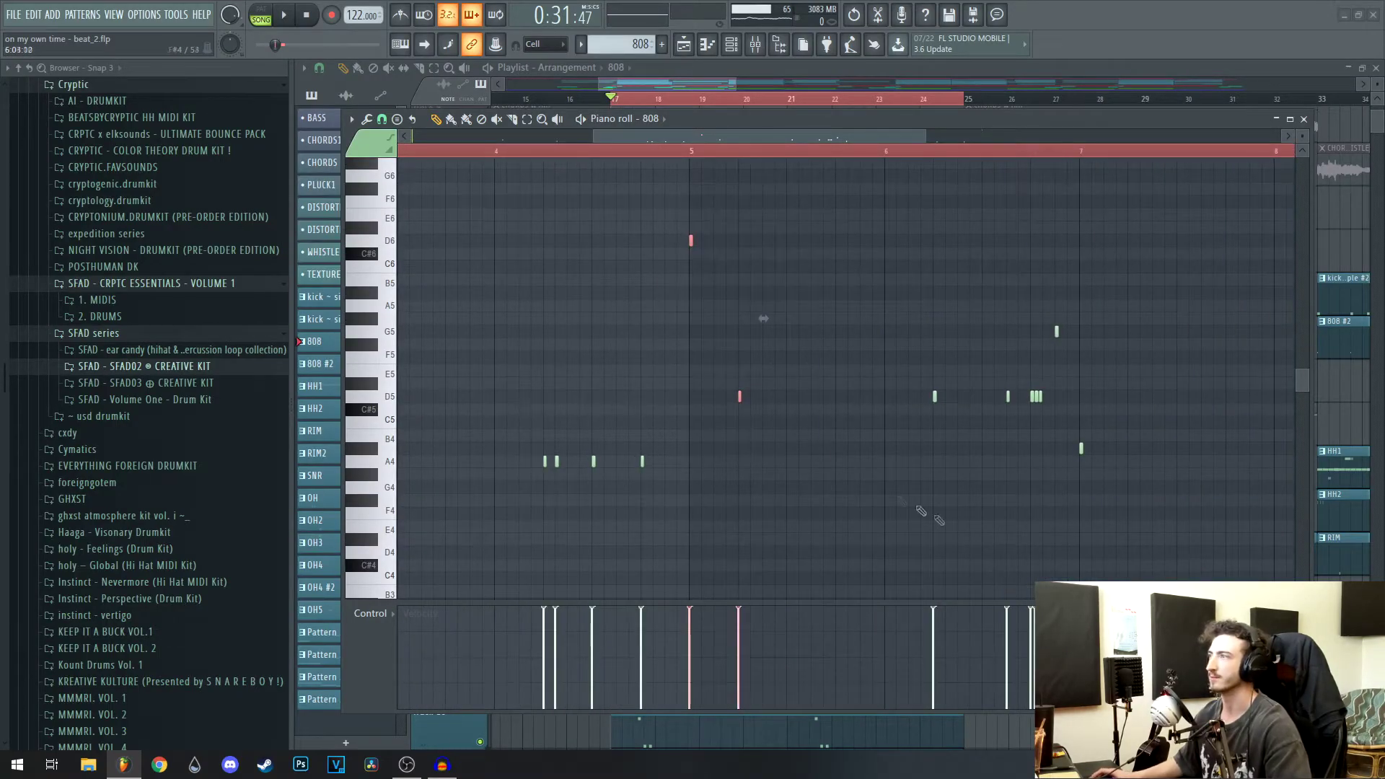
pyautogui.moveTo(1088, 305); pyautogui.dragTo(898, 348)
pyautogui.scroll(-1, 900, 349)
pyautogui.scroll(4, 901, 348)
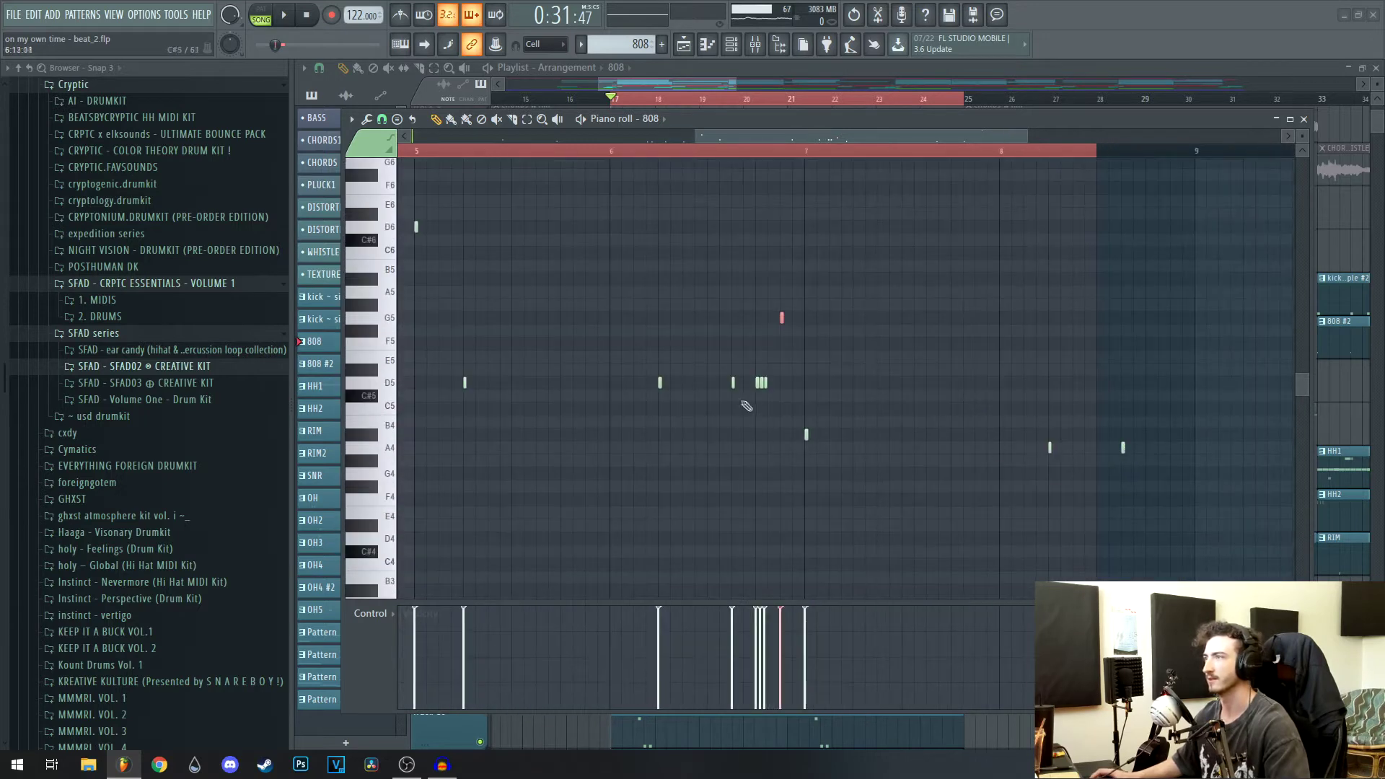
# - Clear the note selection, play the 808 pattern from between bars 5 and 6 past the G5 note, and close the piano roll
pyautogui.click(554, 151)
pyautogui.keyDown('ctrl'); pyautogui.click(729, 309); pyautogui.keyUp('ctrl')
pyautogui.press('space')
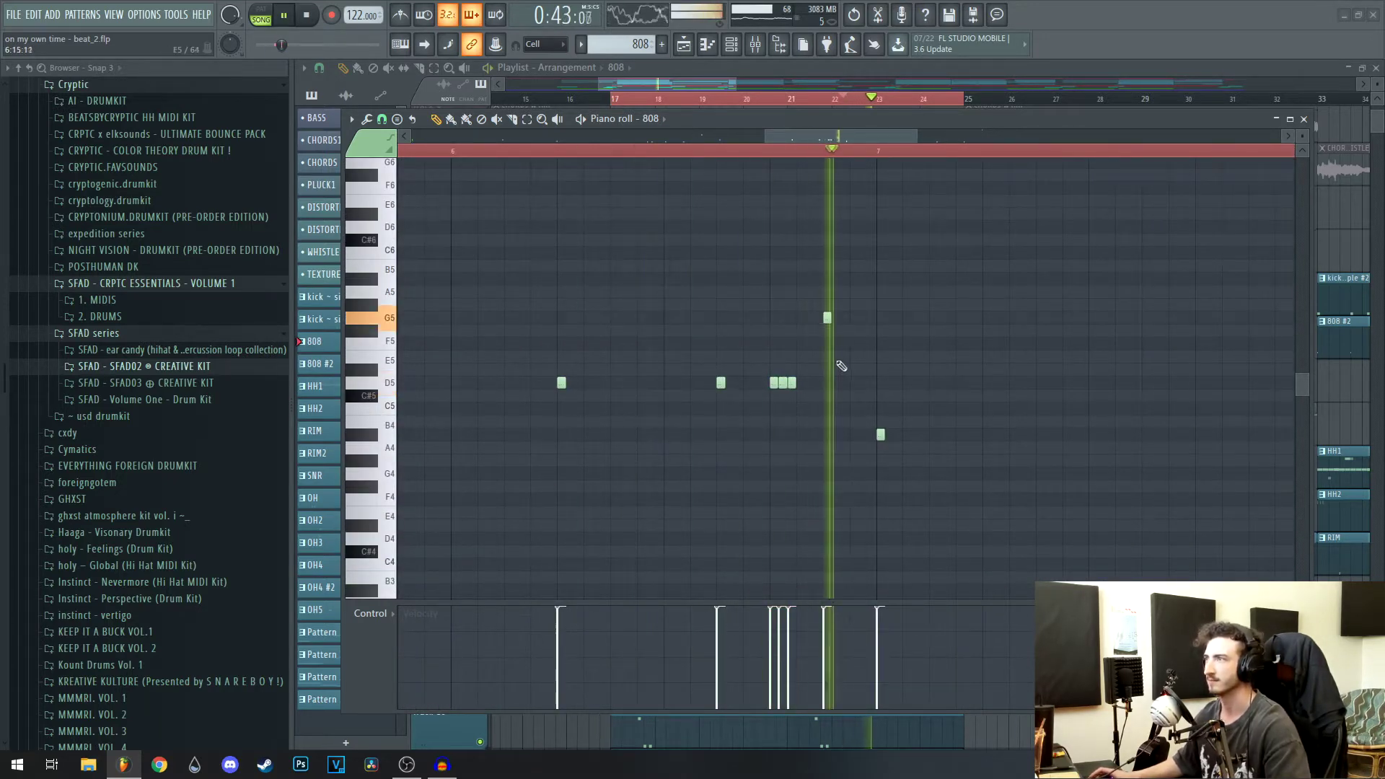
pyautogui.press('space')
pyautogui.press('F7')
# - Unmute the percussion tracks 23 and 24 in the playlist
pyautogui.scroll(-2, 1100, 352)
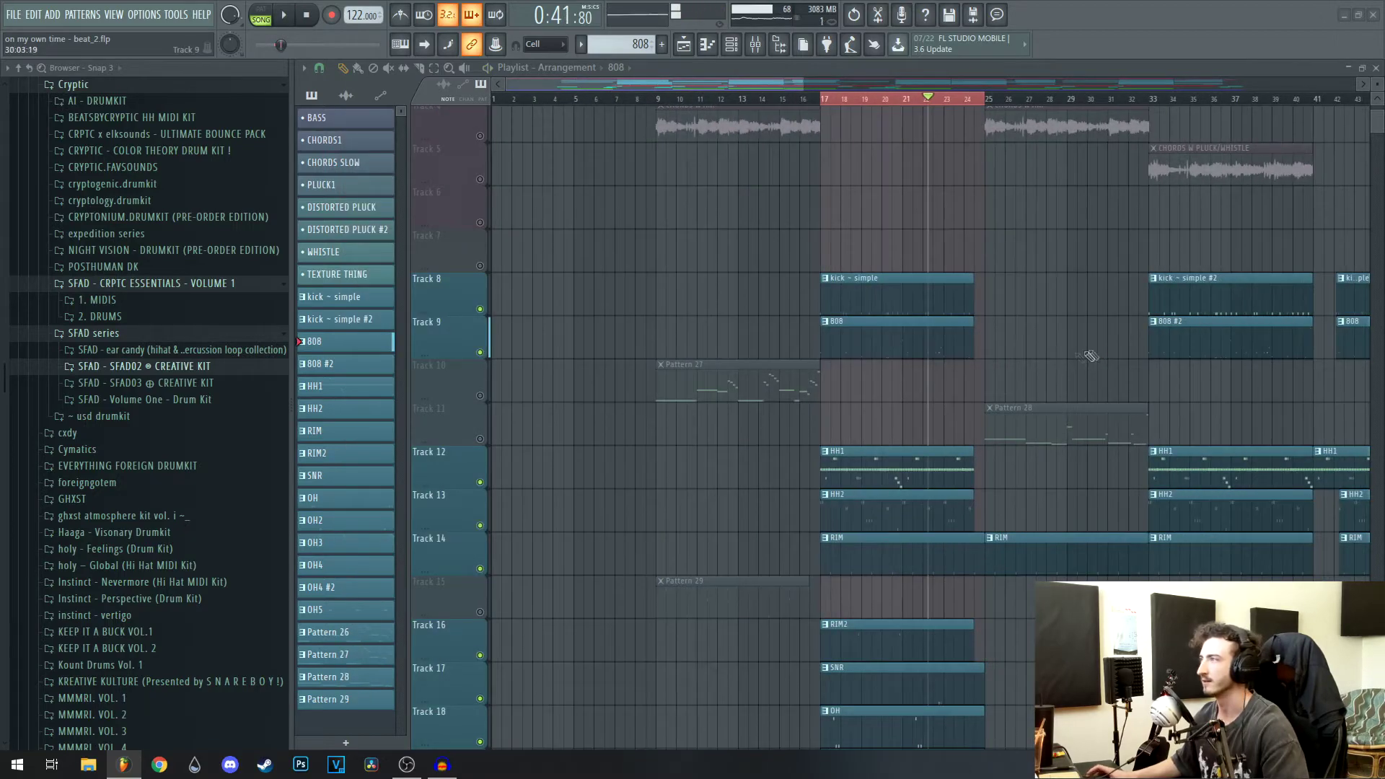
pyautogui.scroll(-3, 1058, 363)
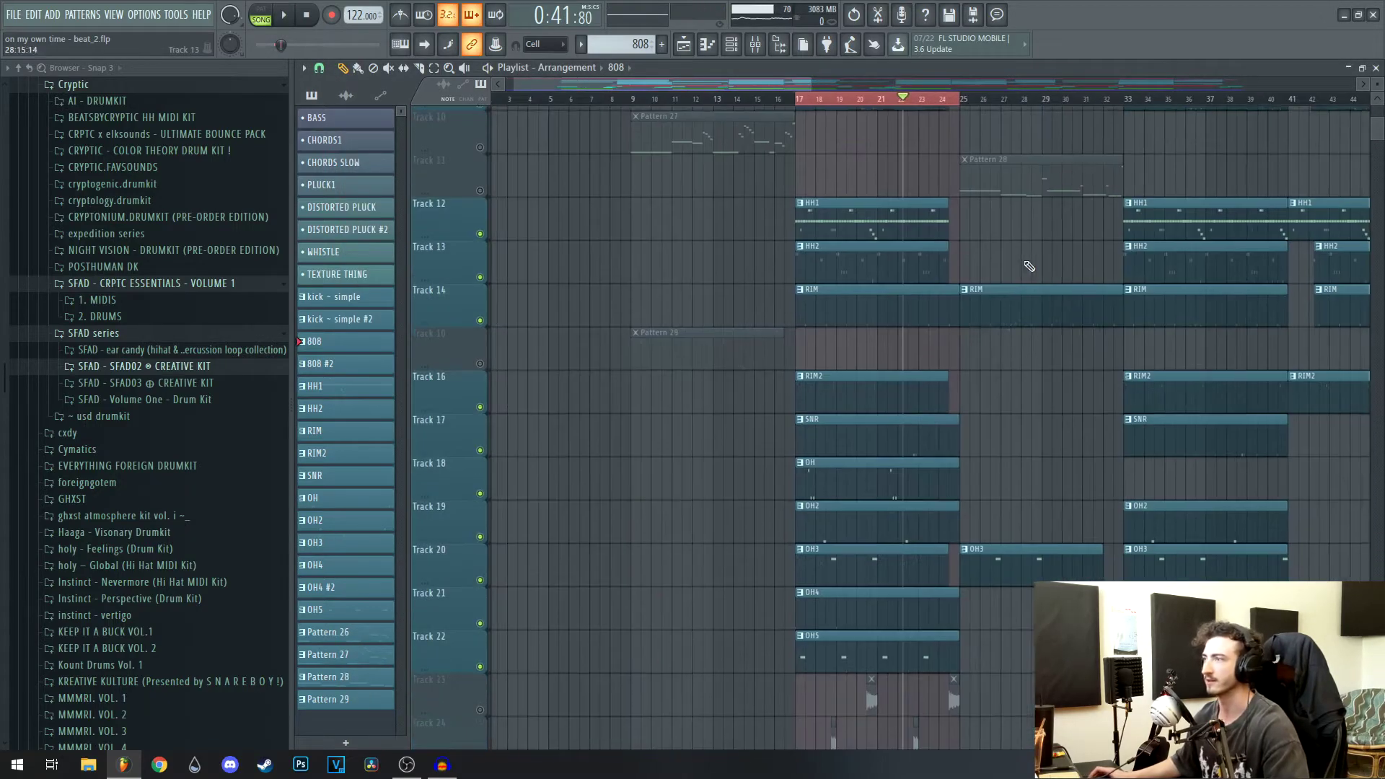
pyautogui.scroll(-5, 1025, 437)
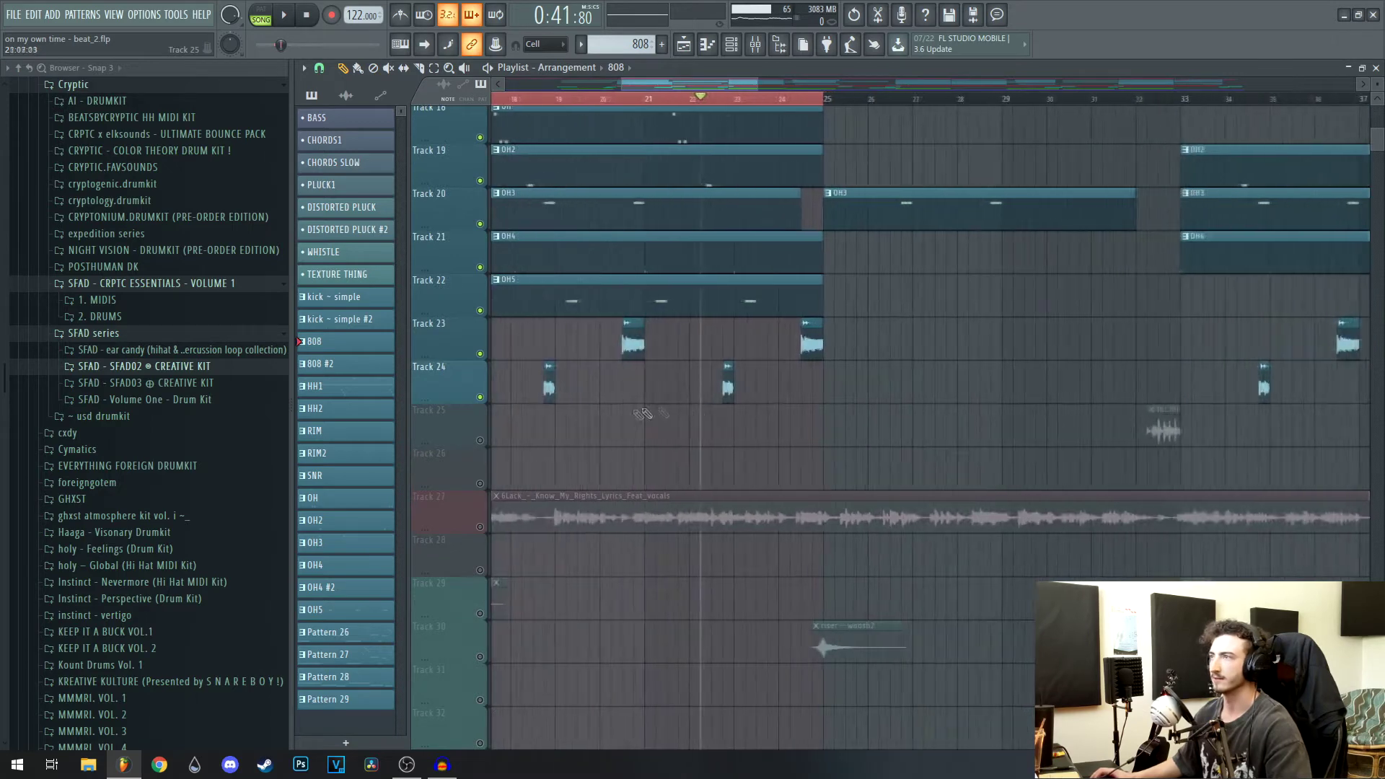
pyautogui.scroll(2, 650, 413)
# - Inspect the samples loaded in the PERC and PERC 2 clips, closing the PERC window before opening PERC 2
pyautogui.doubleClick(838, 396)
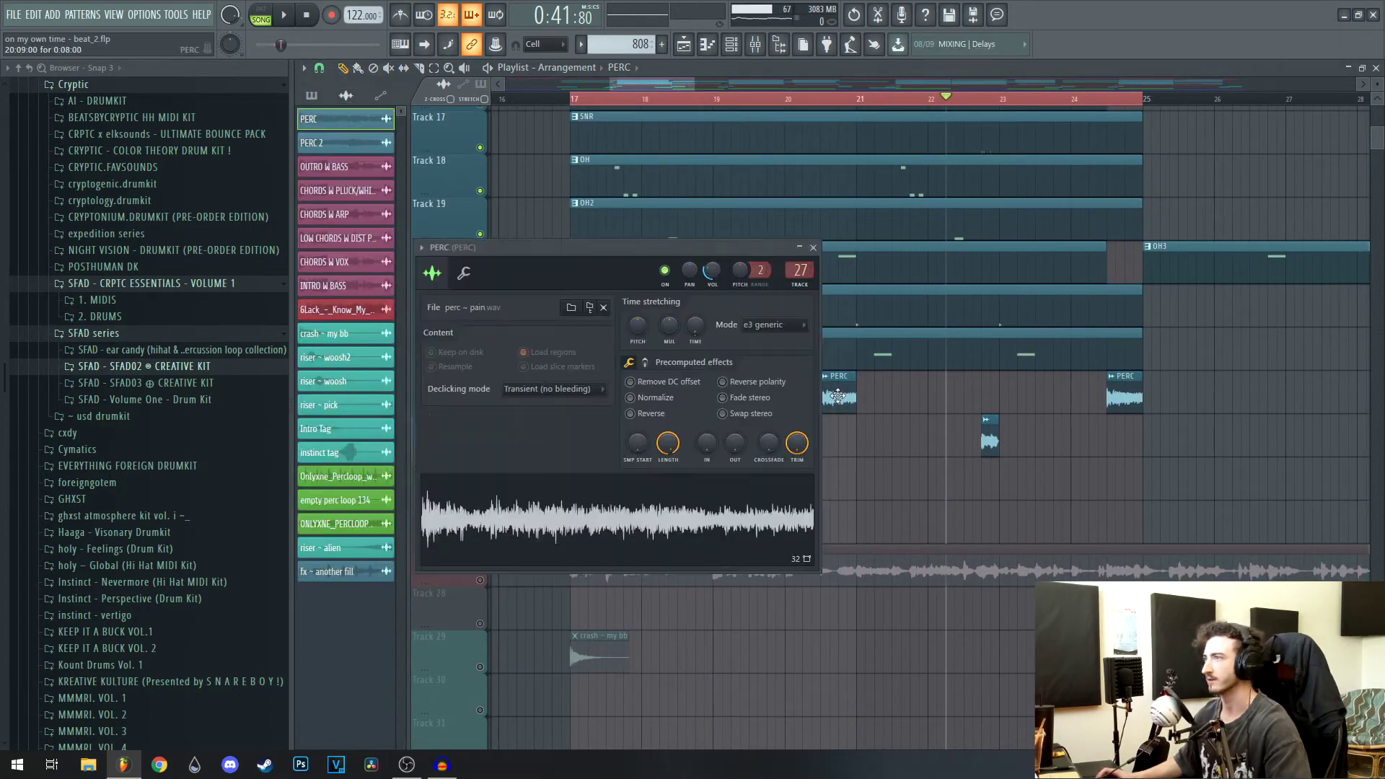
pyautogui.moveTo(689, 252); pyautogui.dragTo(629, 261)
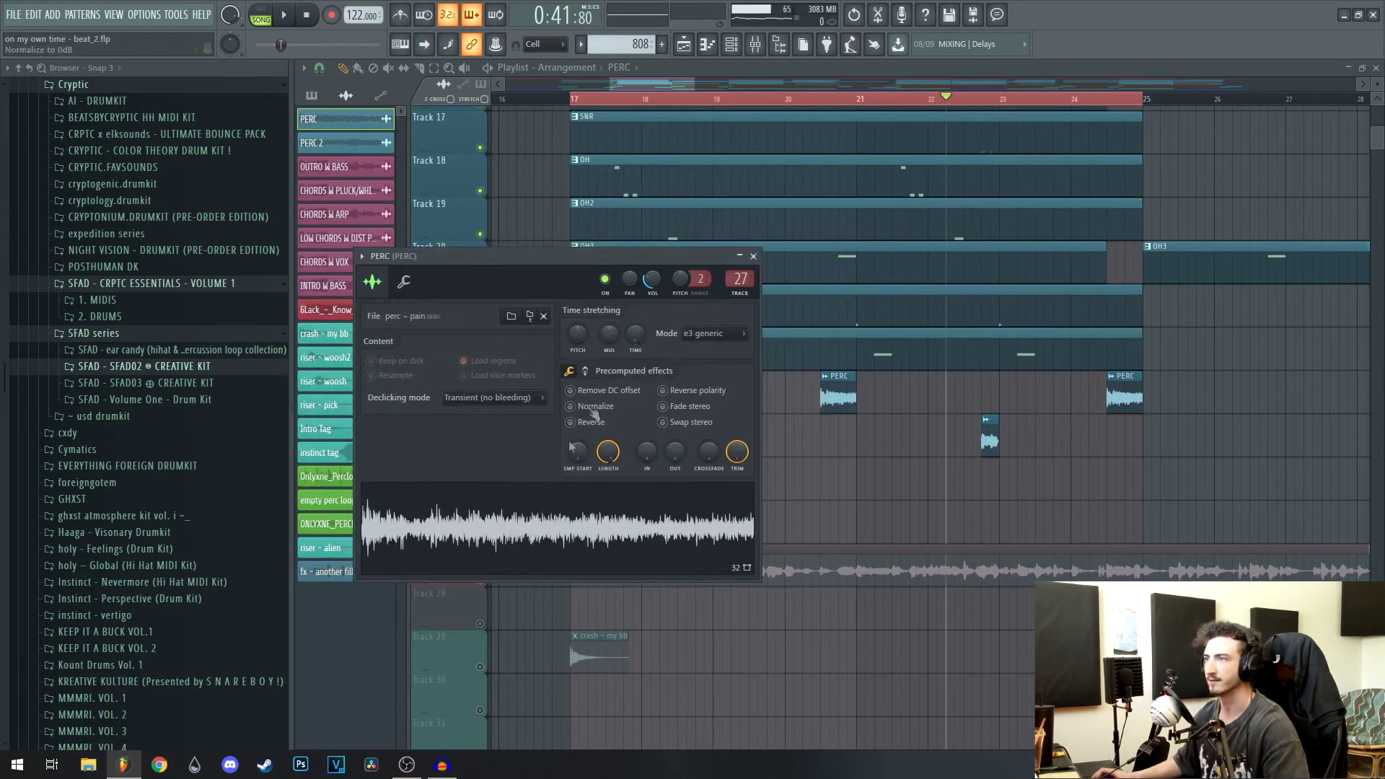
pyautogui.click(753, 256)
pyautogui.doubleClick(989, 442)
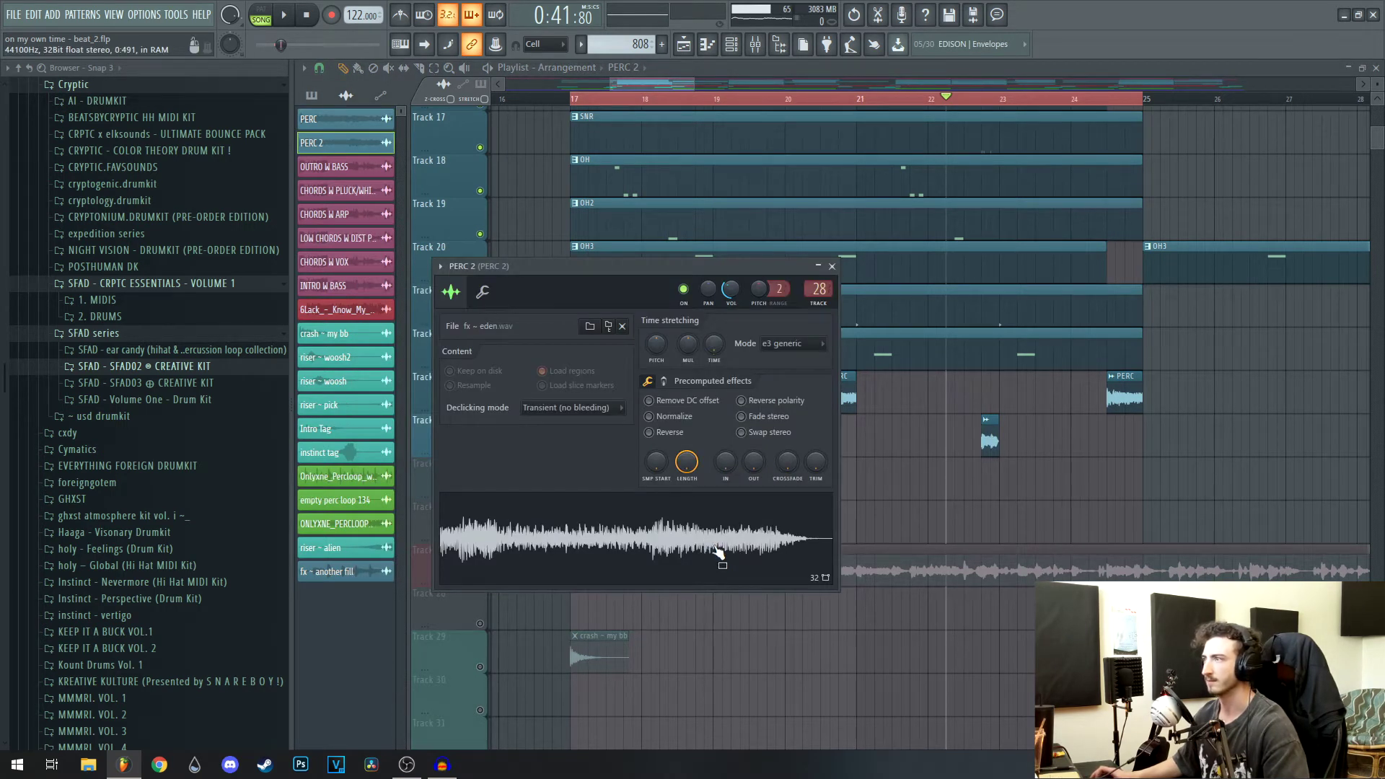
# - Play the song from bar 17 with the percussion clips and look over the rest of the arrangement
pyautogui.press('space')
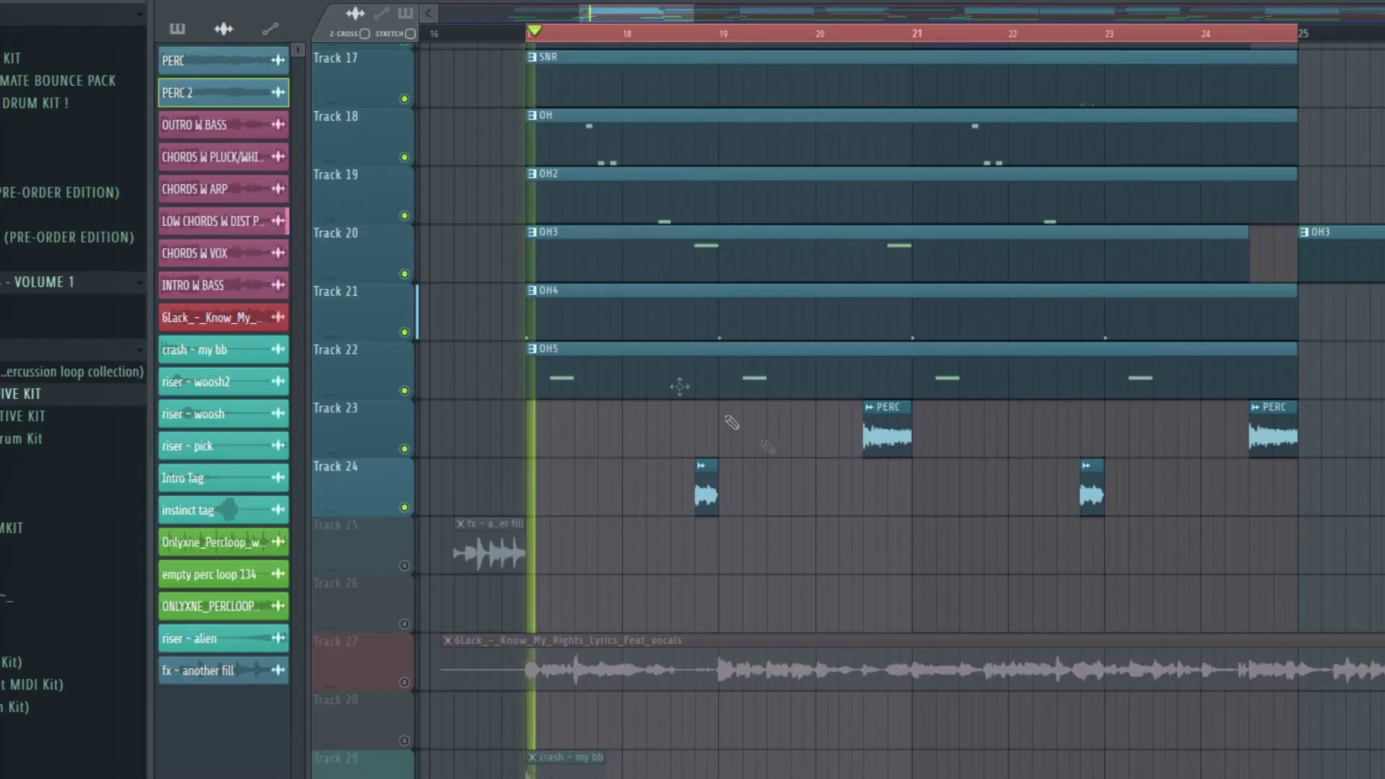
pyautogui.scroll(-5, 803, 415)
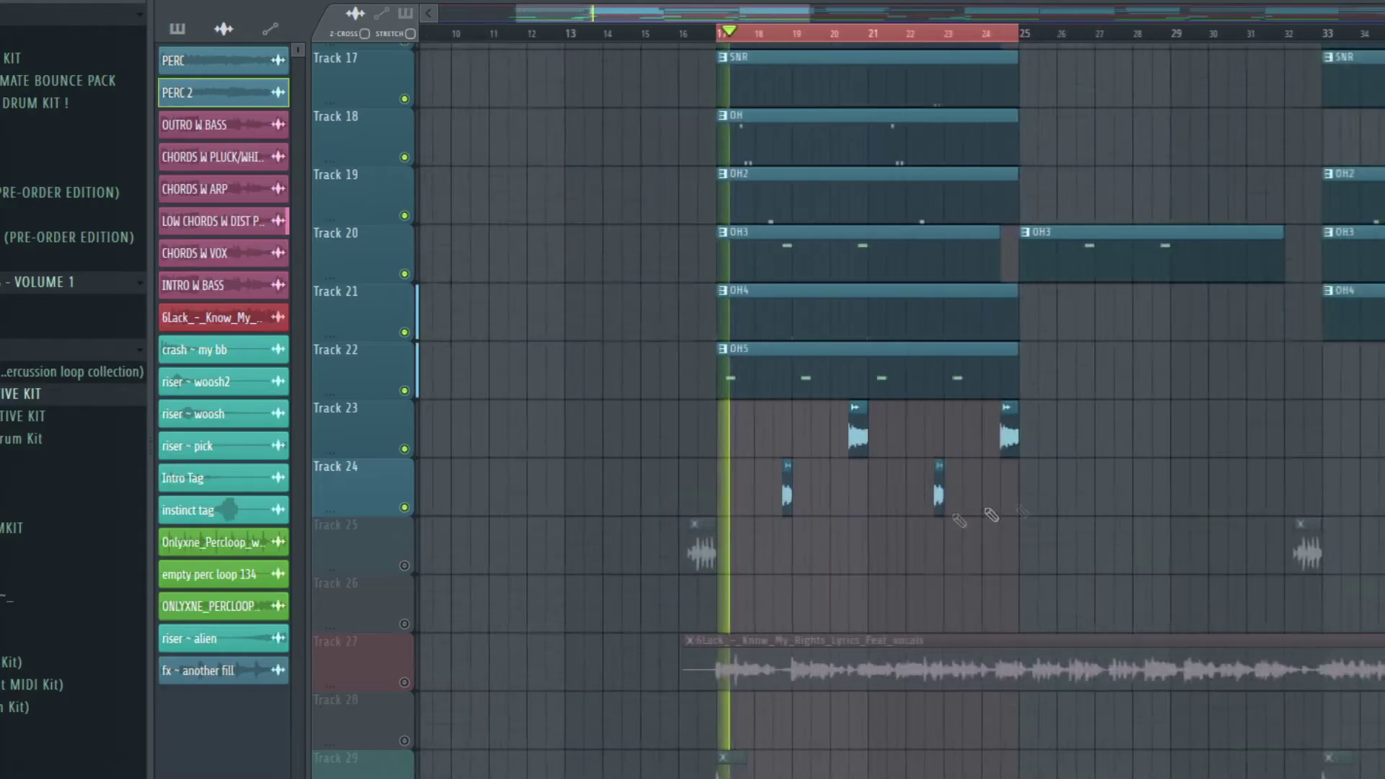
pyautogui.scroll(-8, 974, 432)
pyautogui.scroll(1, 978, 433)
pyautogui.scroll(3, 1066, 515)
pyautogui.scroll(5, 1059, 534)
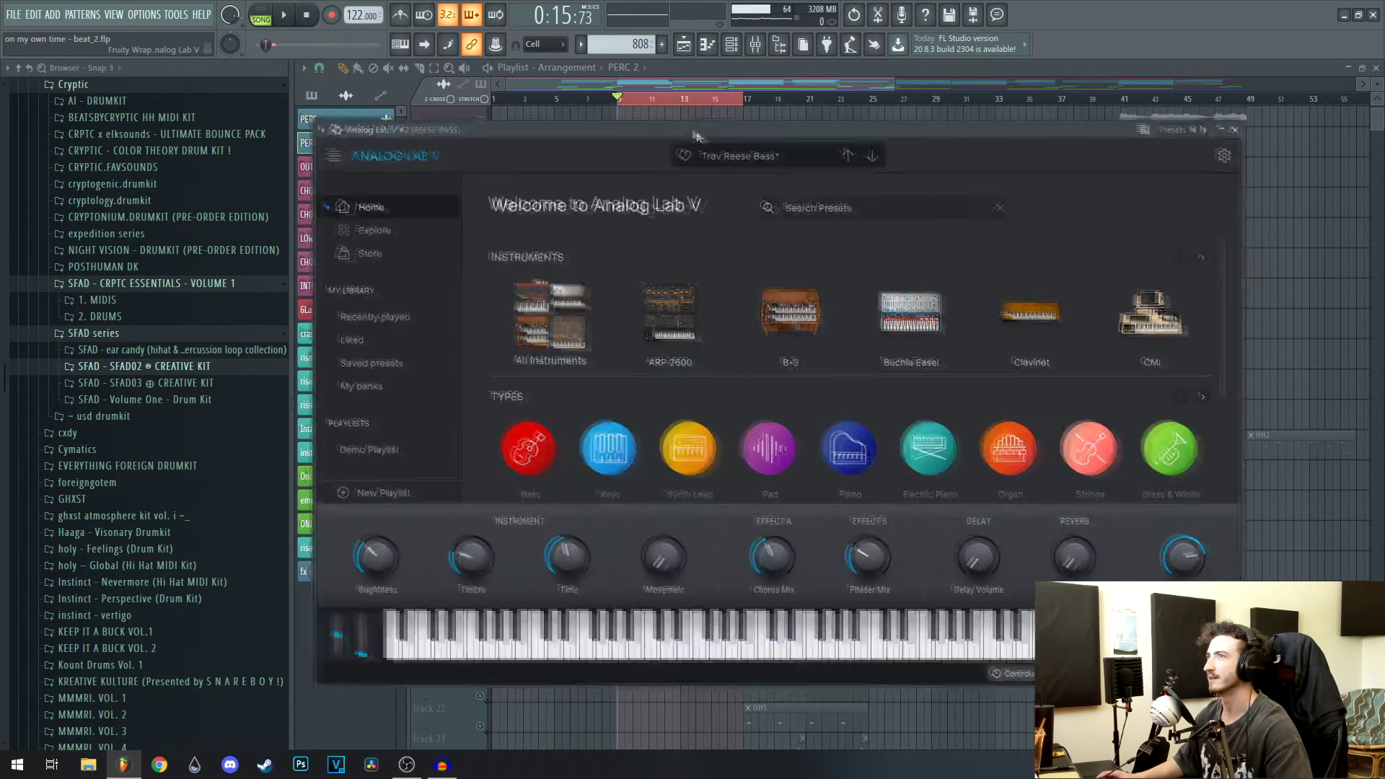
# - Open the REESE BASS channel's Analog Lab V instrument and audition its Trav Reese Bass preset
pyautogui.moveTo(697, 135); pyautogui.dragTo(713, 143)
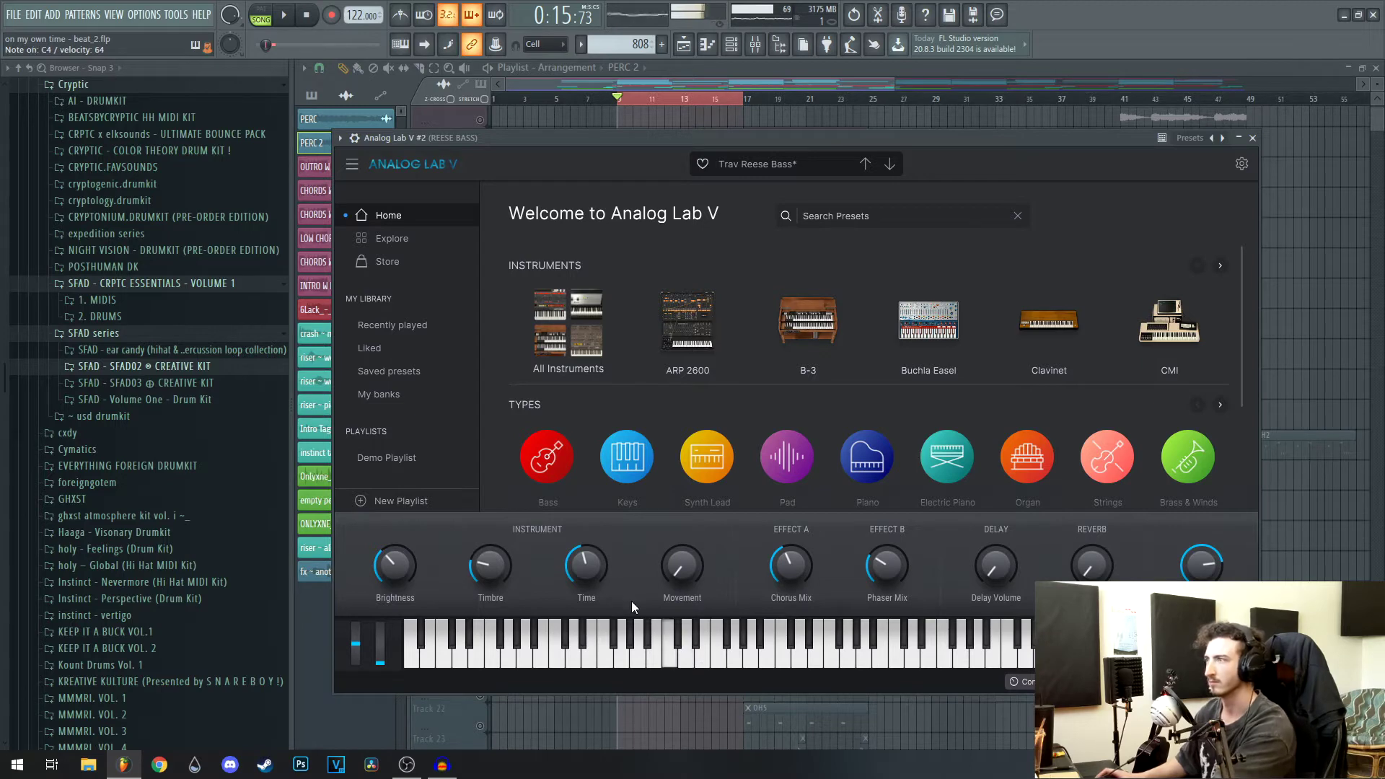
# - Play Pattern 27 and follow the reese bass notes in the Analog Lab V piano roll
pyautogui.scroll(-5, 659, 541)
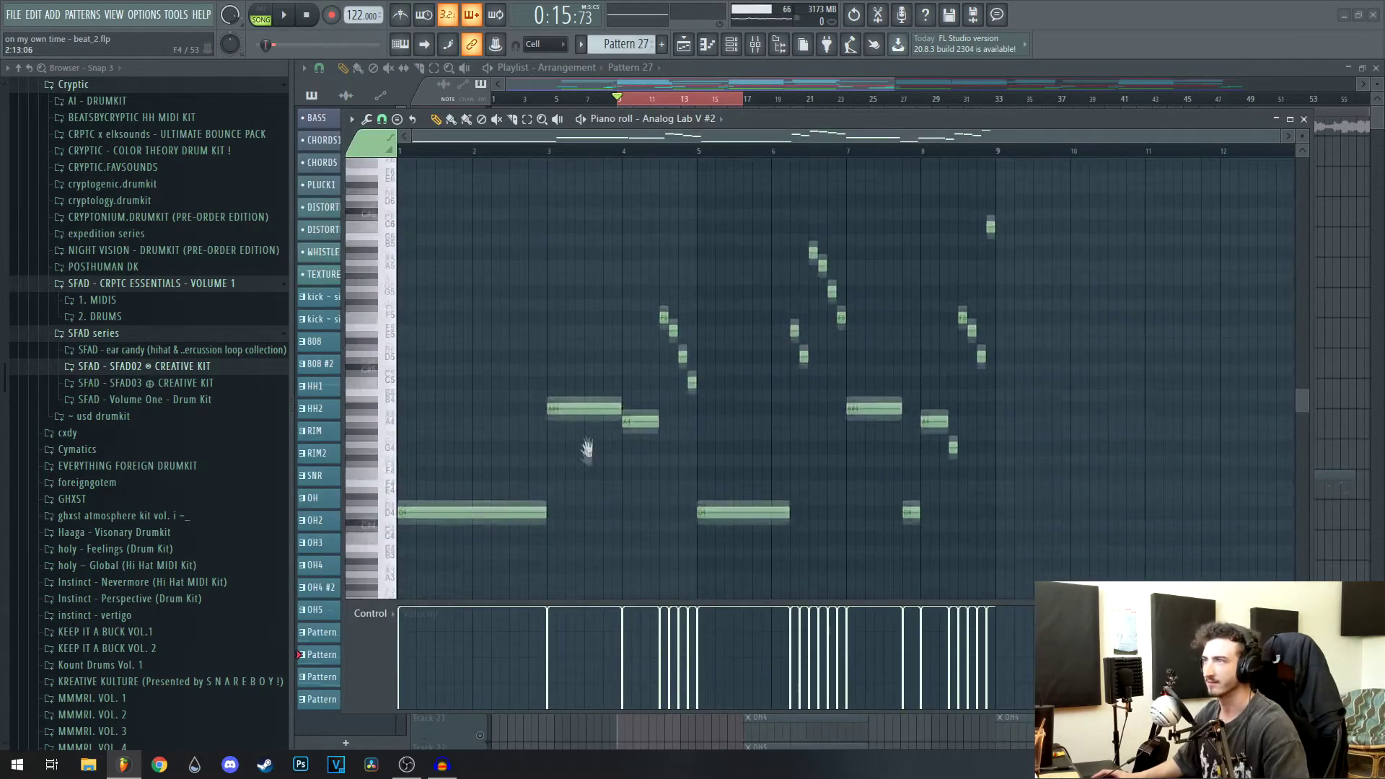
pyautogui.press('space')
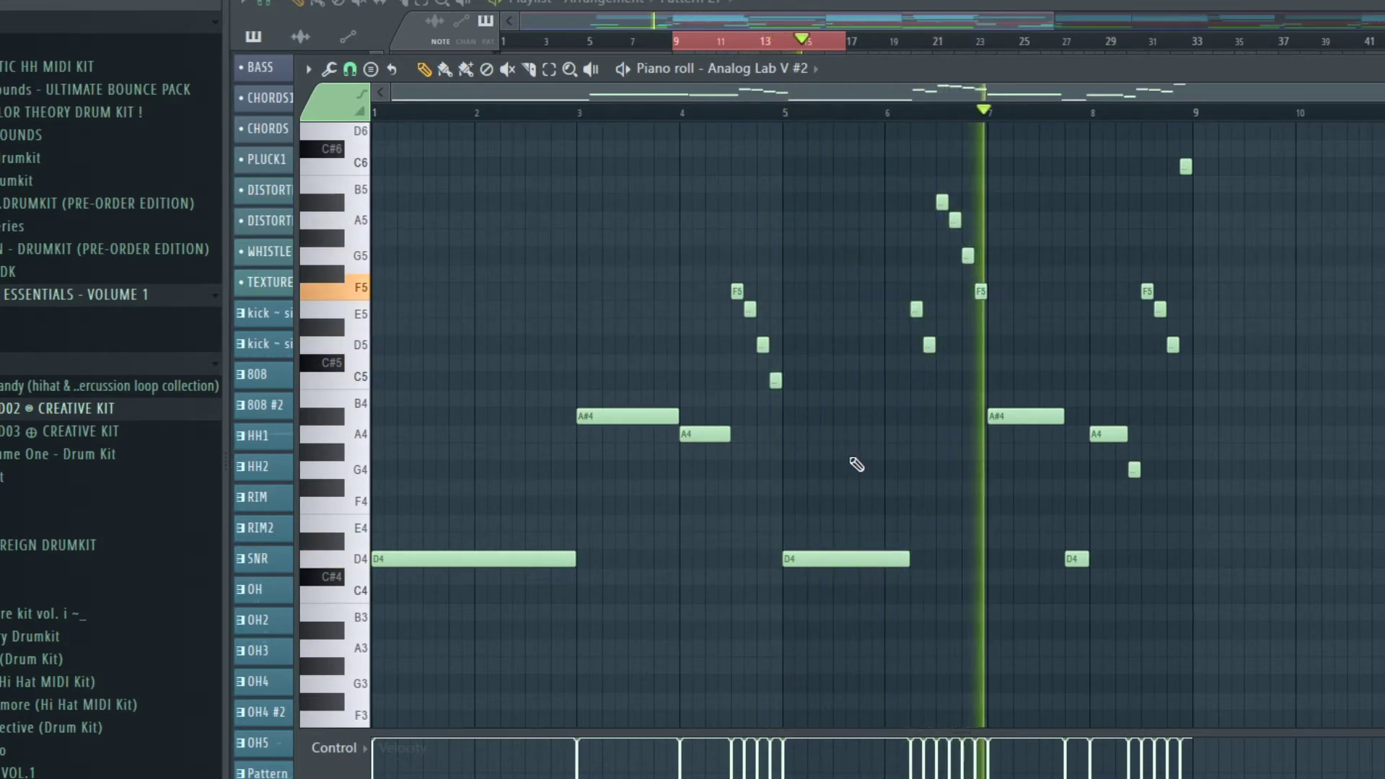
pyautogui.moveTo(1049, 498); pyautogui.dragTo(822, 527)
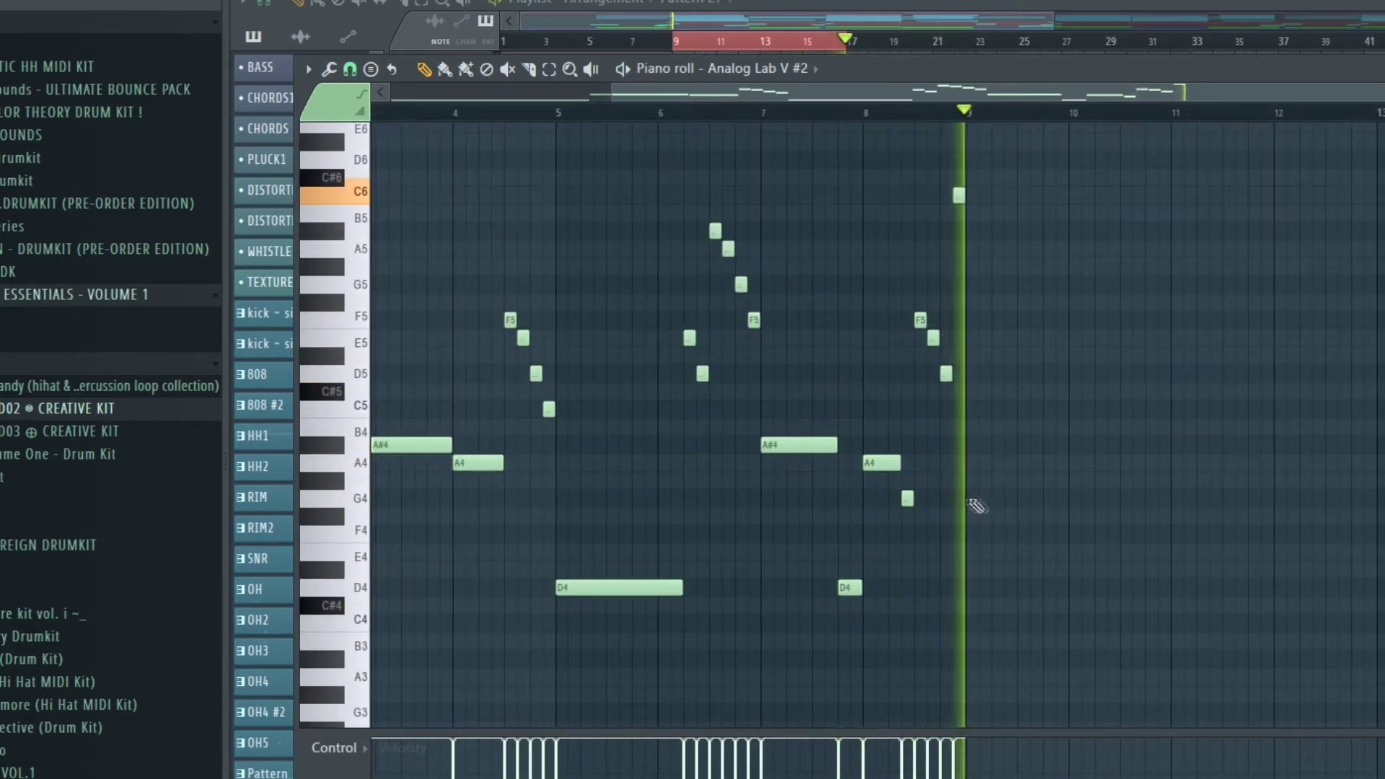
pyautogui.press('space')
# - Highlight the short high-octave notes in the reese bass pattern and close the piano roll
pyautogui.moveTo(1118, 210); pyautogui.dragTo(624, 424)
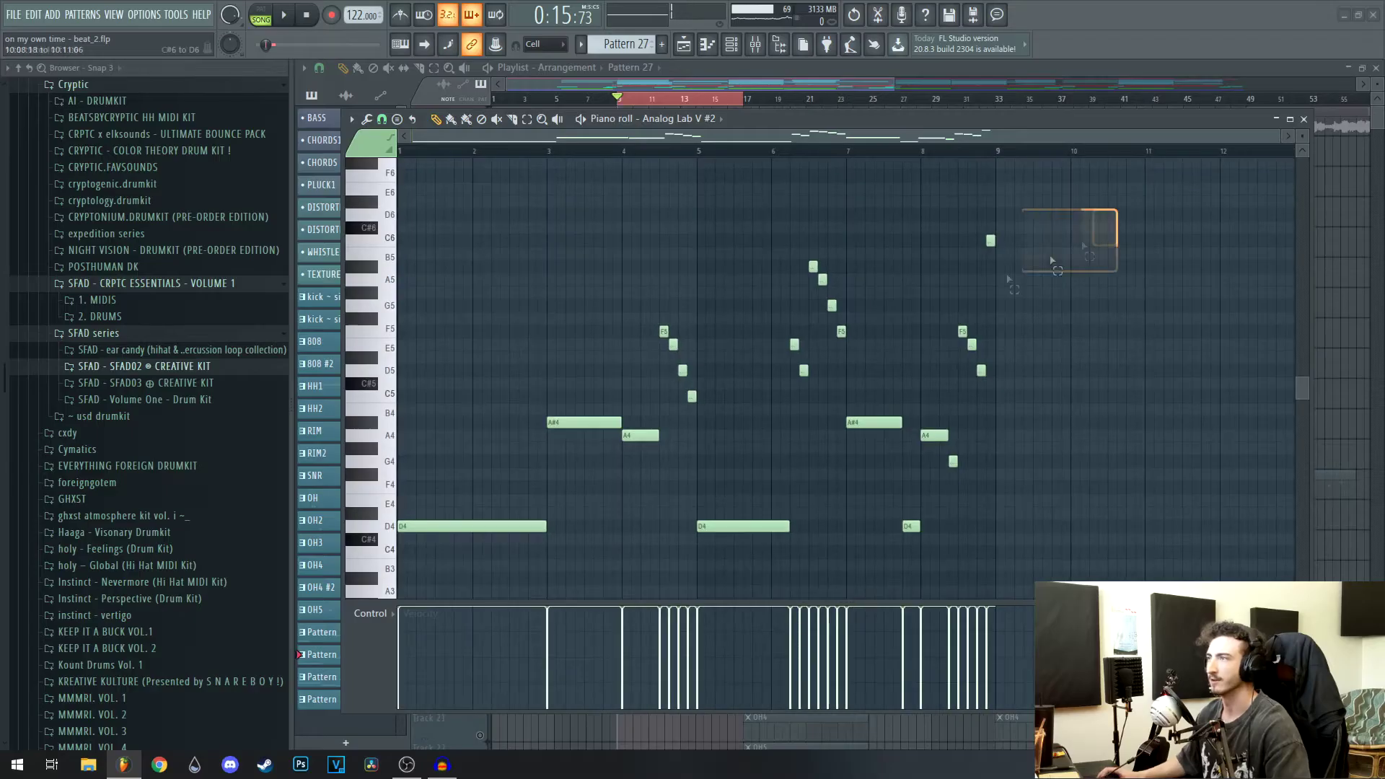
pyautogui.moveTo(618, 196); pyautogui.dragTo(1129, 409)
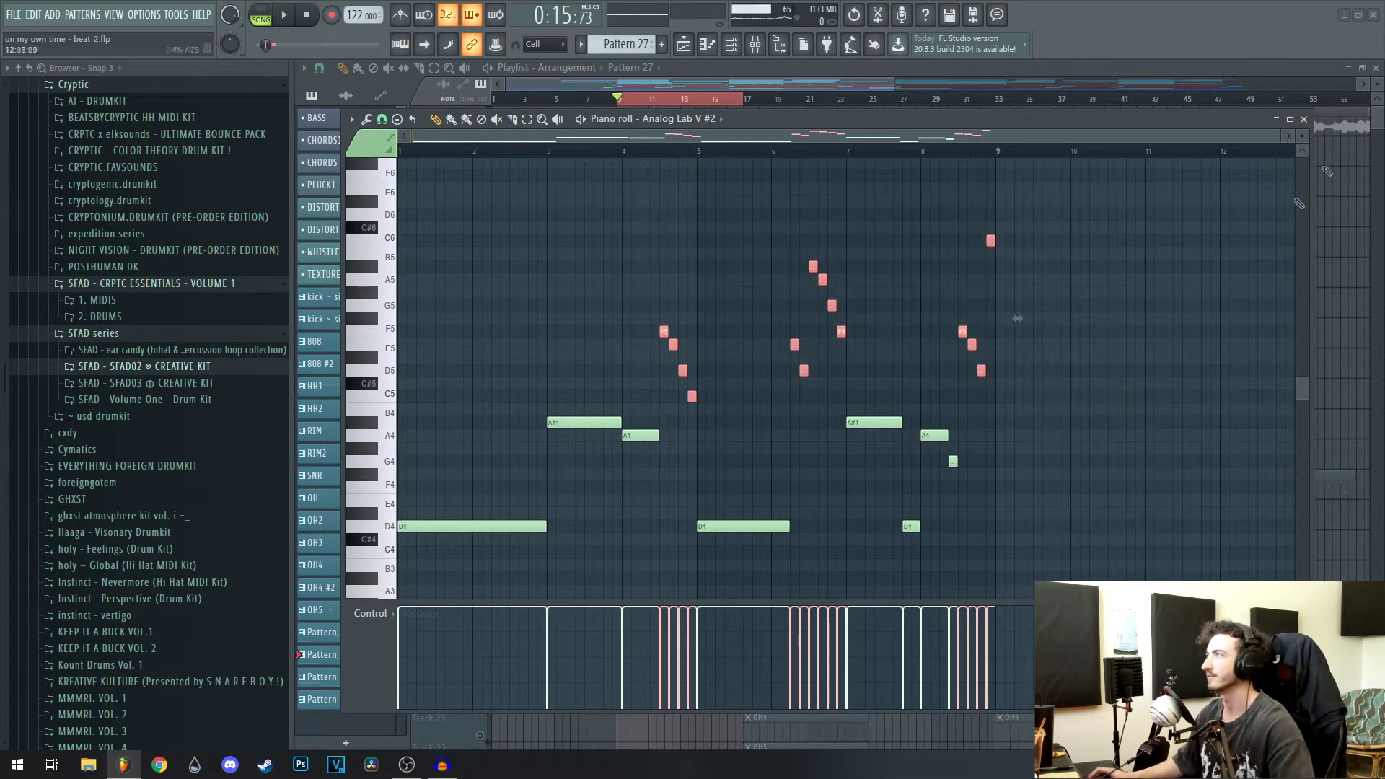
pyautogui.click(1304, 120)
# - Inspect the sample settings of the Onlyxne_Percloop_what u see 160 clip on Track 39 and close them
pyautogui.scroll(2, 835, 518)
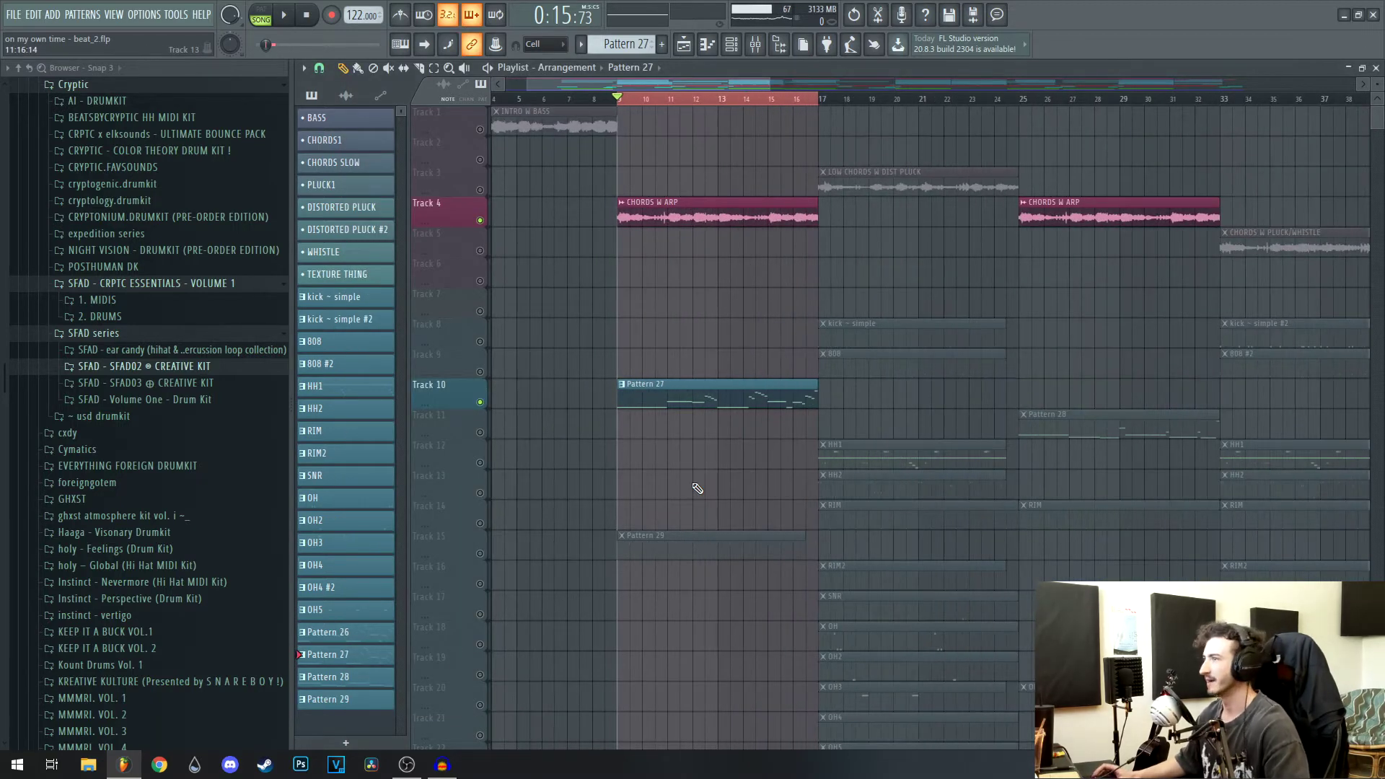
pyautogui.moveTo(688, 506); pyautogui.dragTo(713, 417)
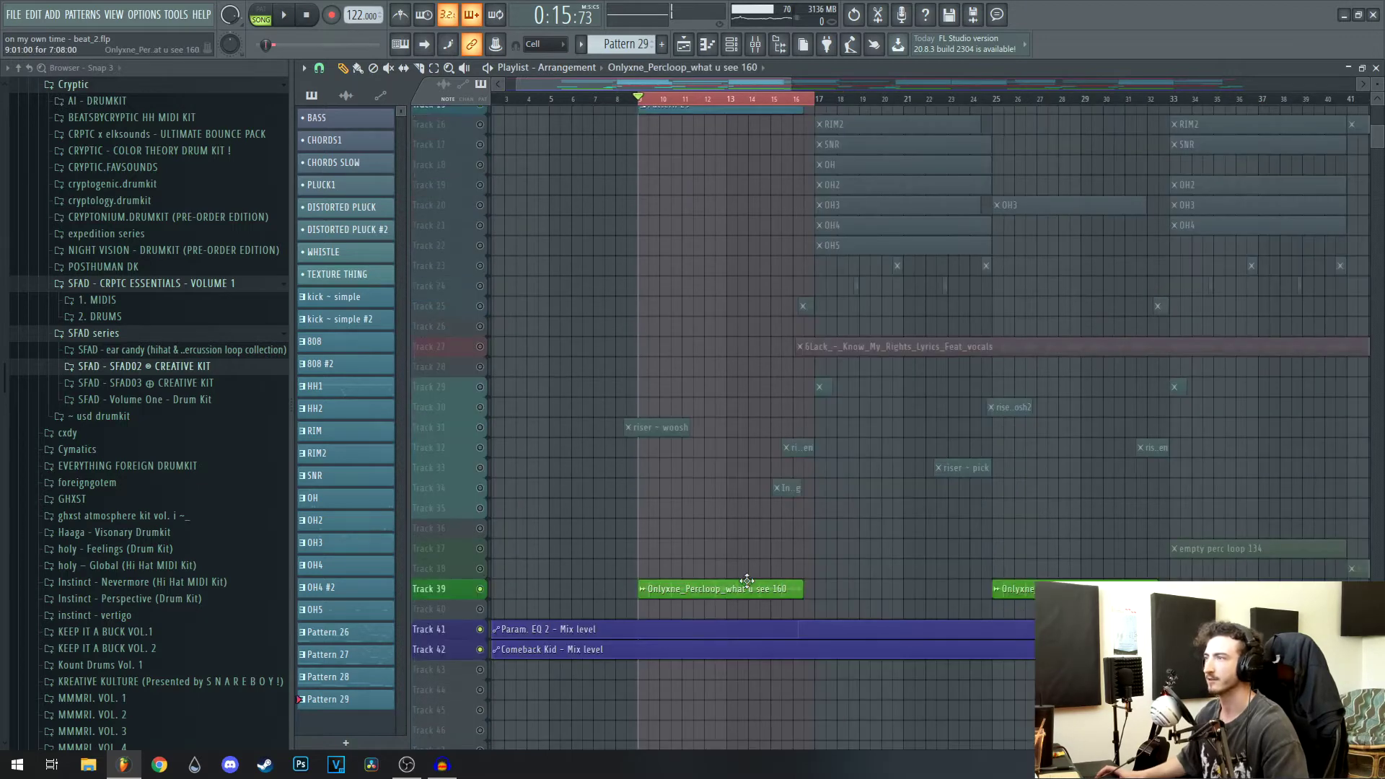
pyautogui.doubleClick(746, 584)
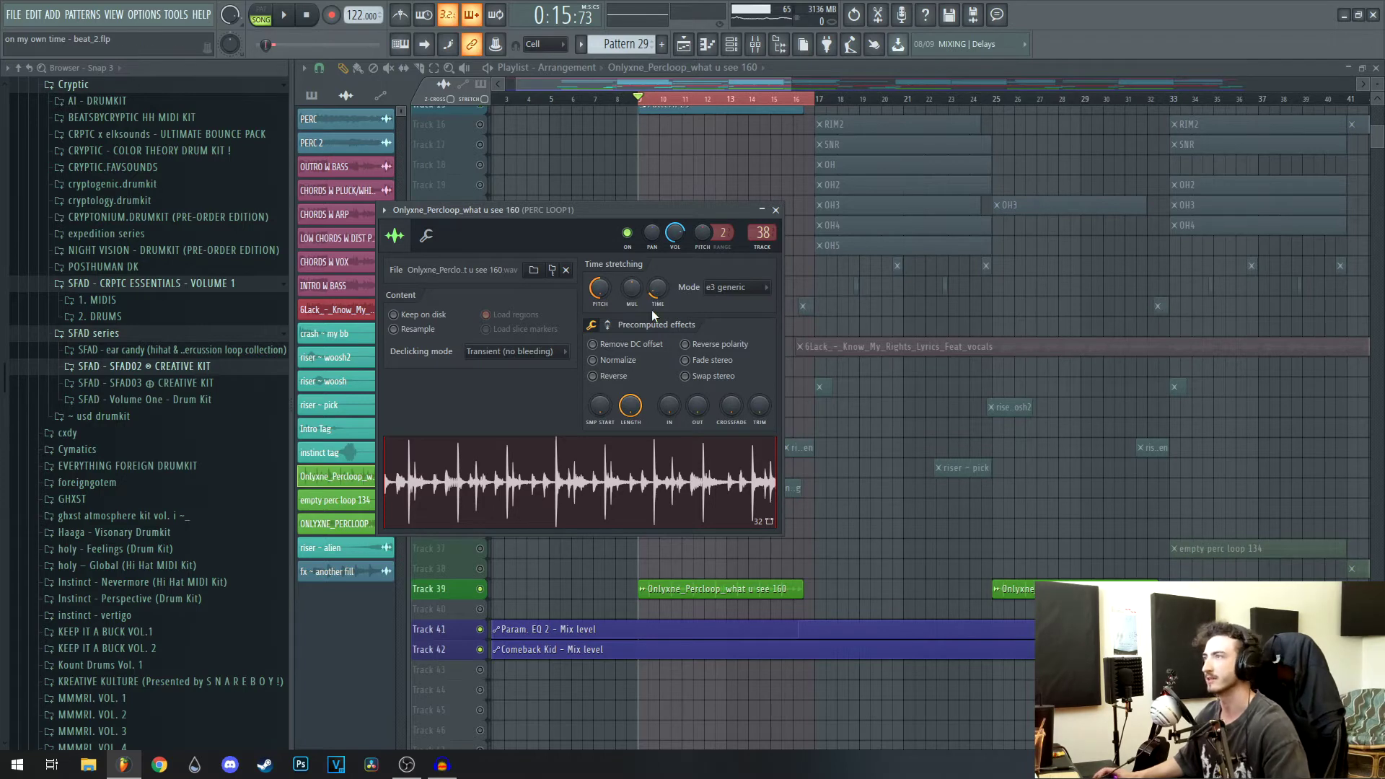
pyautogui.click(776, 210)
# - Review the FabFilter Pro-Q 3 band-pass curve and the CLA-3A compressor on the PERC LOOP1 mixer insert, closing each plugin
pyautogui.press('F9')
pyautogui.moveTo(856, 477); pyautogui.dragTo(807, 621)
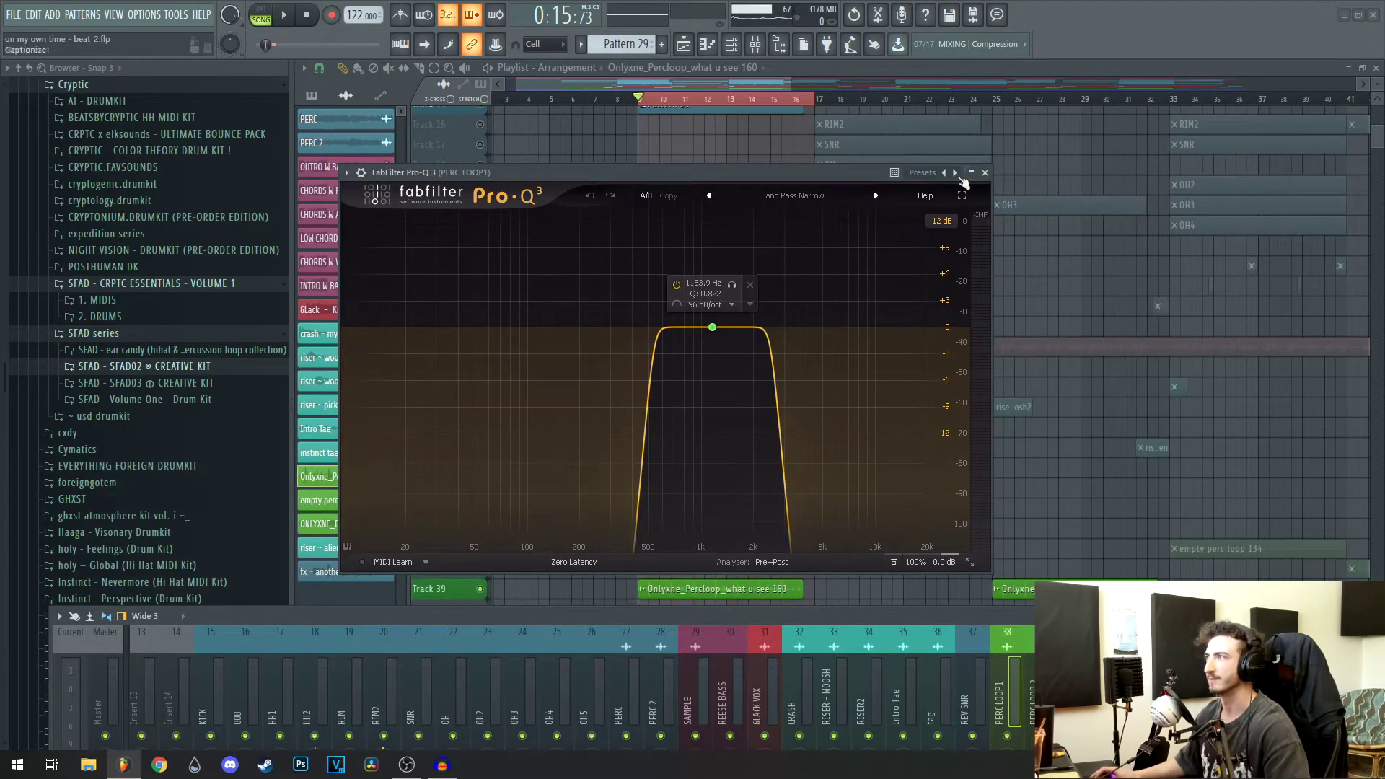
pyautogui.click(985, 172)
pyautogui.click(1273, 675)
pyautogui.click(740, 192)
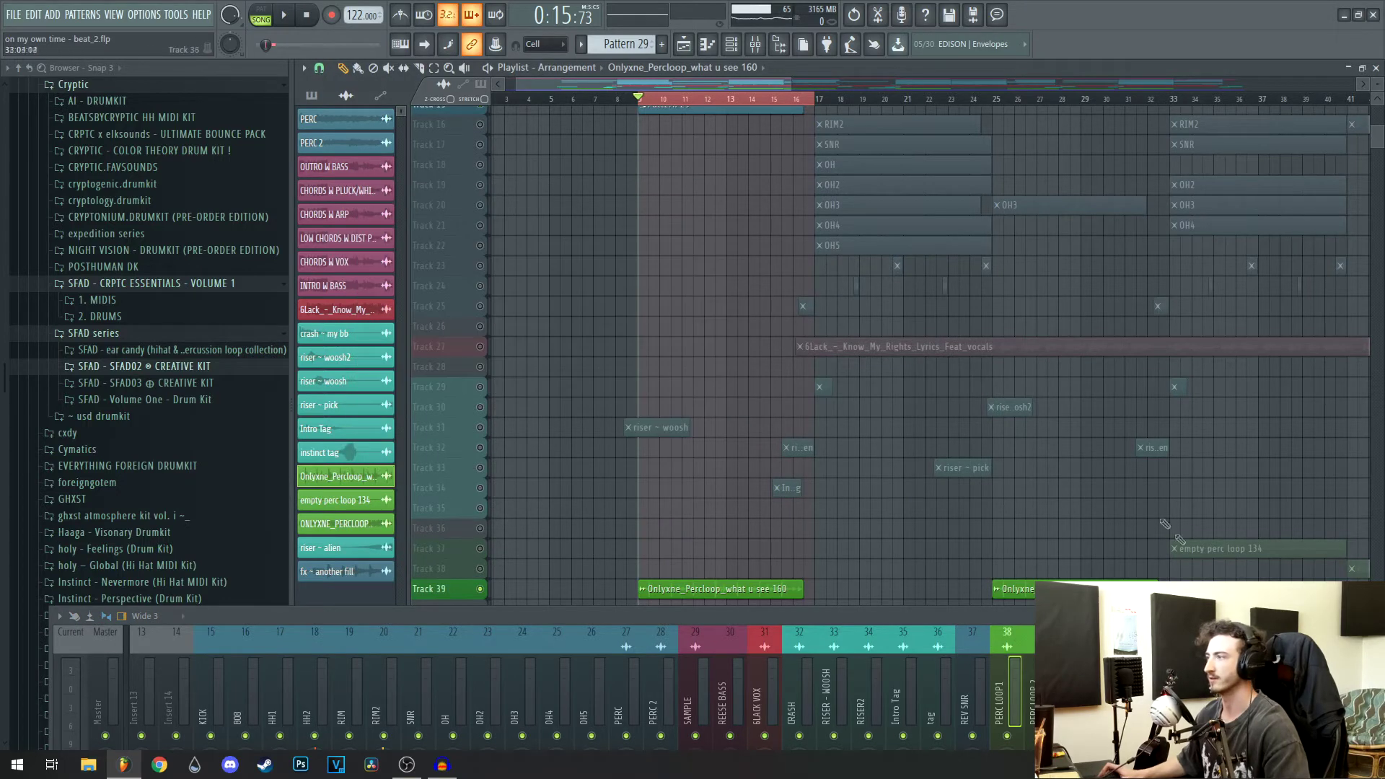
# - Check Fruity Stereo Shaper and its preset list on PERC LOOP1, leaving the preset as is
pyautogui.click(1273, 693)
pyautogui.rightClick(542, 210)
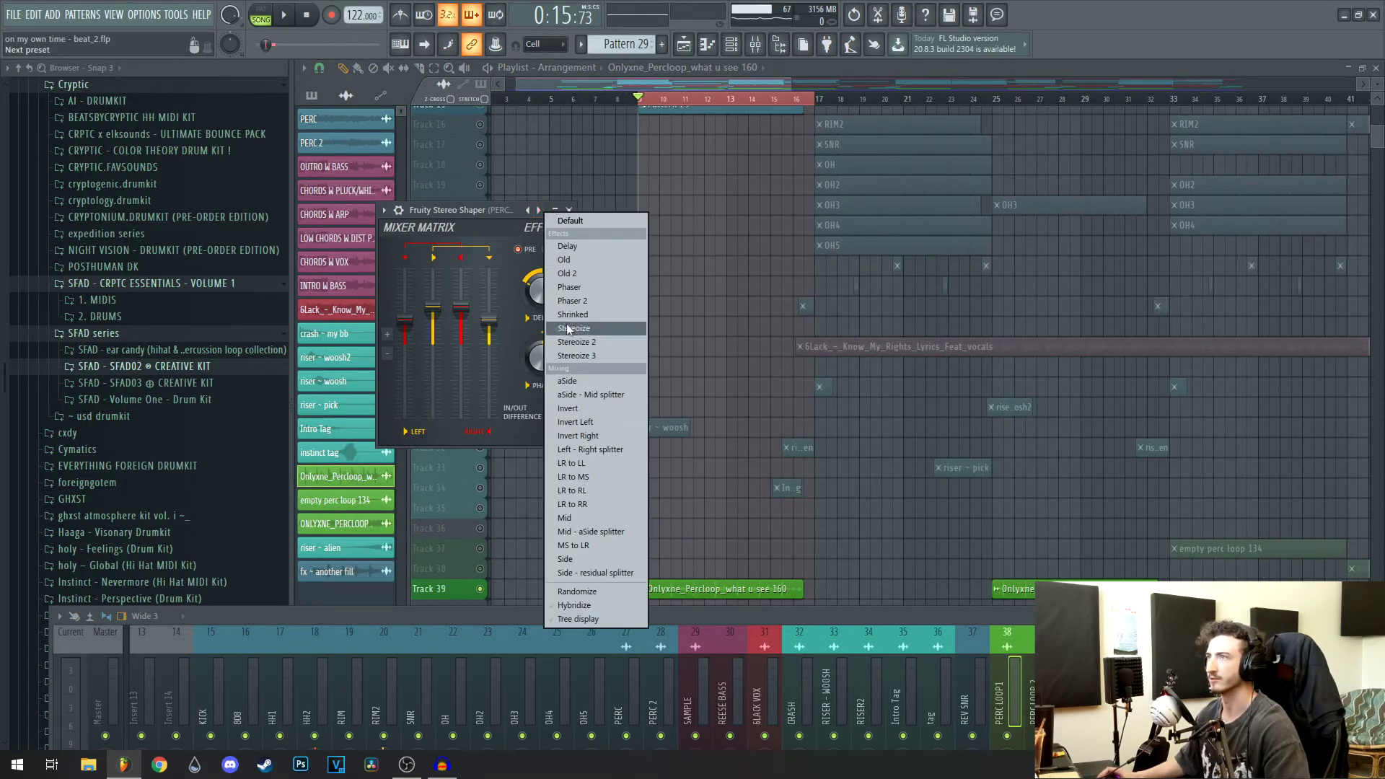
pyautogui.click(462, 215)
pyautogui.click(569, 210)
# - Play the perc loop from bar 9 with the mixer enlarged to show PERC LOOP1, and close the mixer
pyautogui.press('space')
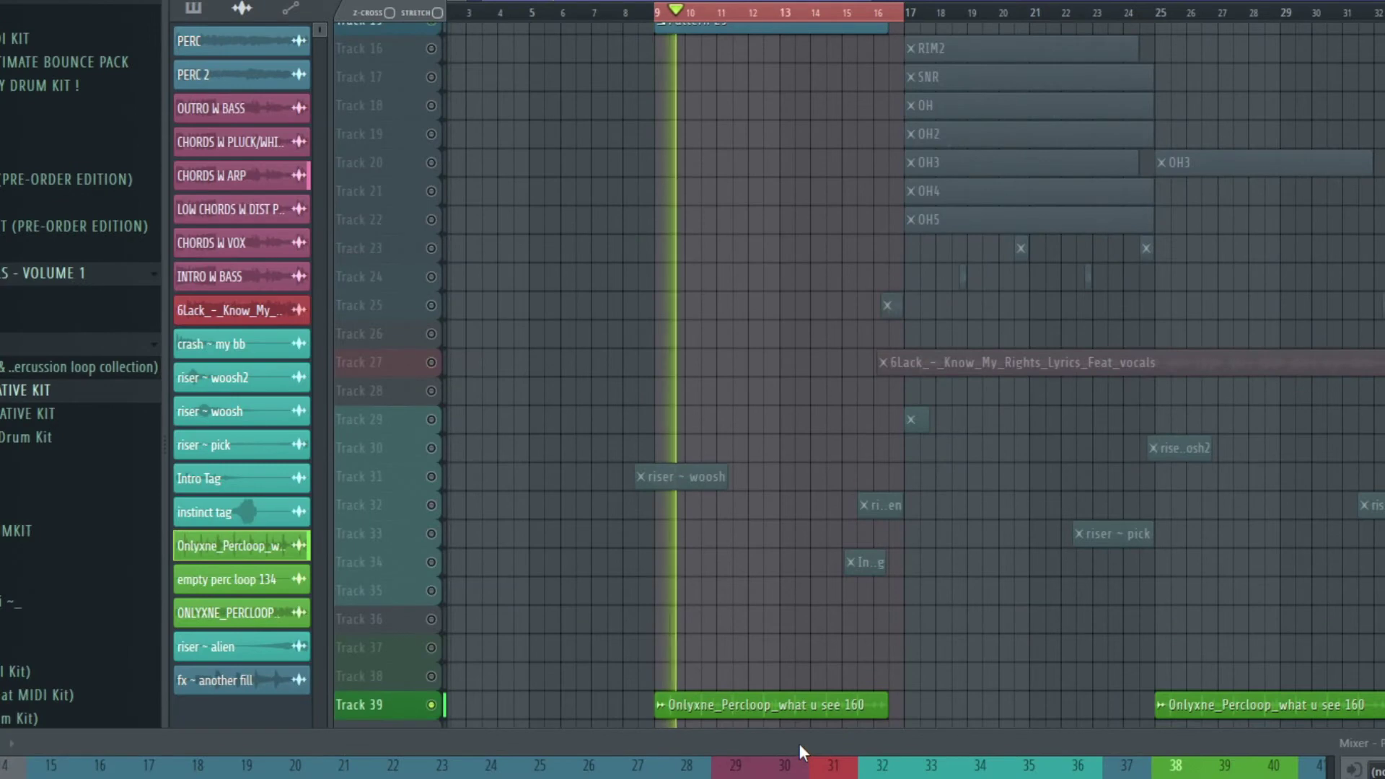
pyautogui.moveTo(799, 743); pyautogui.dragTo(691, 392)
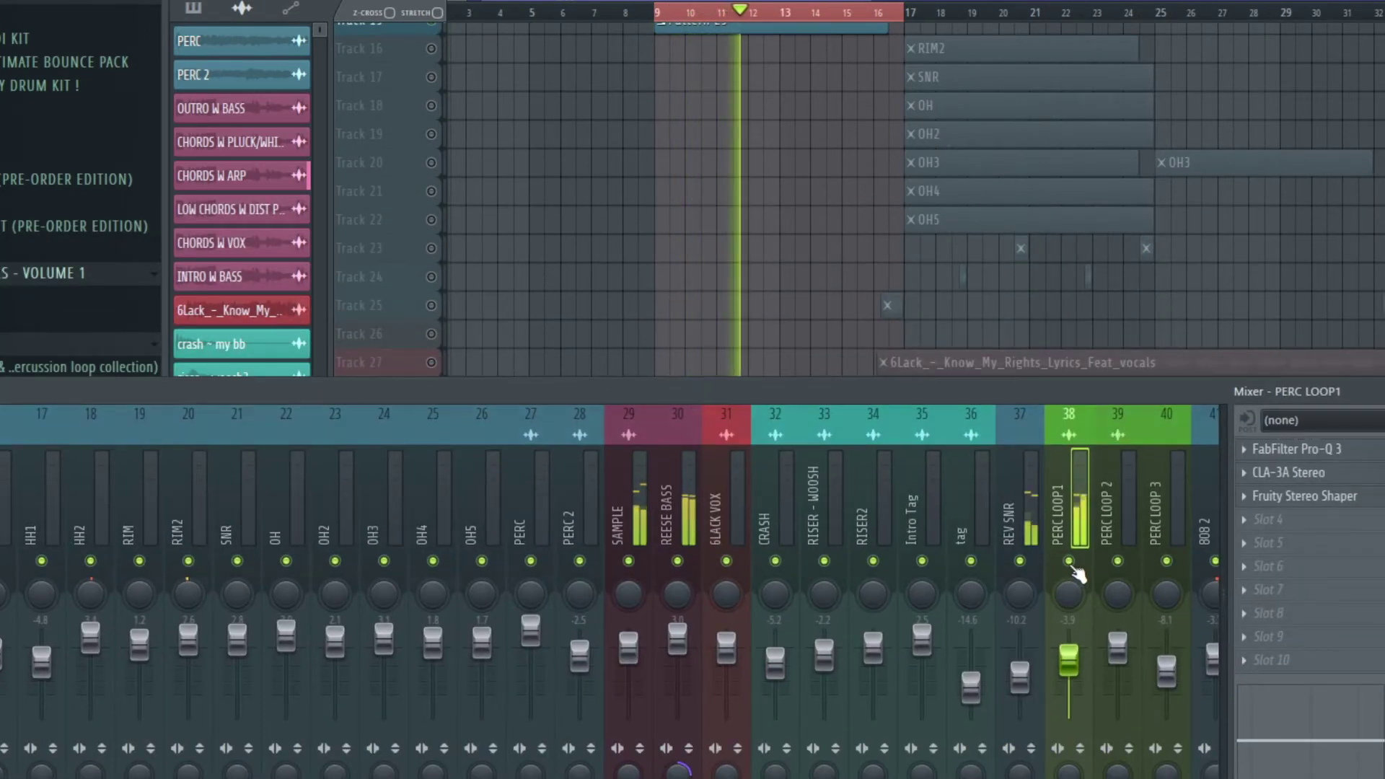
pyautogui.moveTo(978, 391); pyautogui.dragTo(1002, 399)
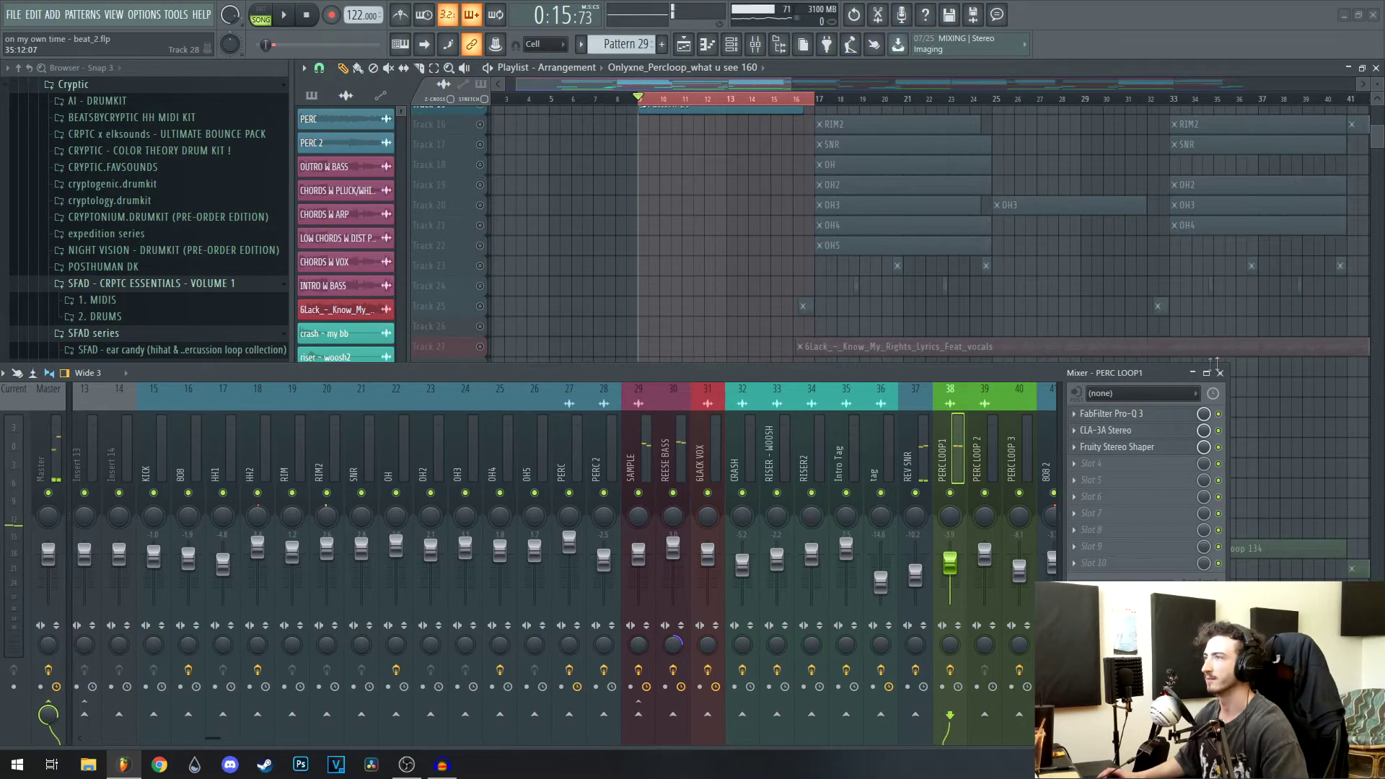
pyautogui.press('F9')
# - Restore the soloed playlist tracks and set the time selection to bars 25 to 33
pyautogui.scroll(-3, 606, 374)
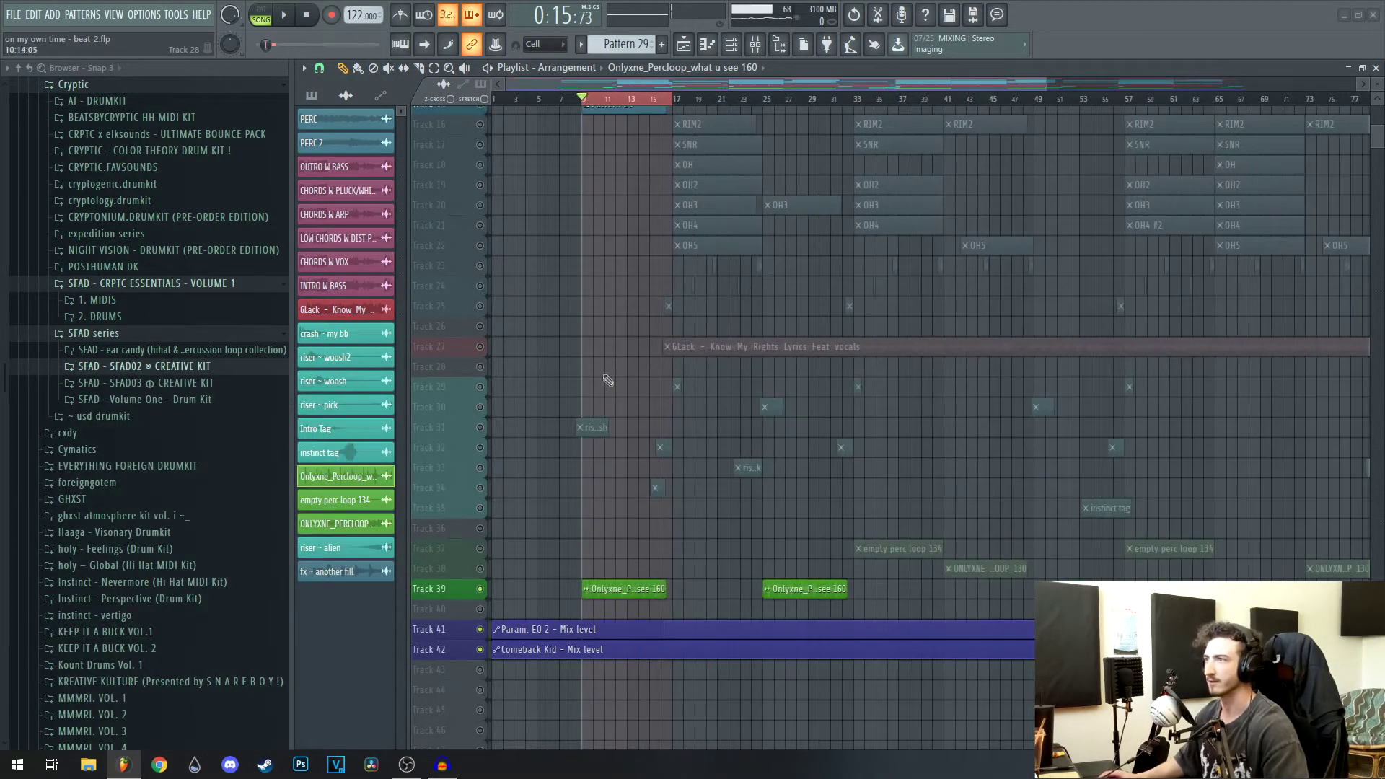
pyautogui.scroll(-2, 605, 375)
pyautogui.scroll(3, 617, 373)
pyautogui.scroll(-2, 577, 188)
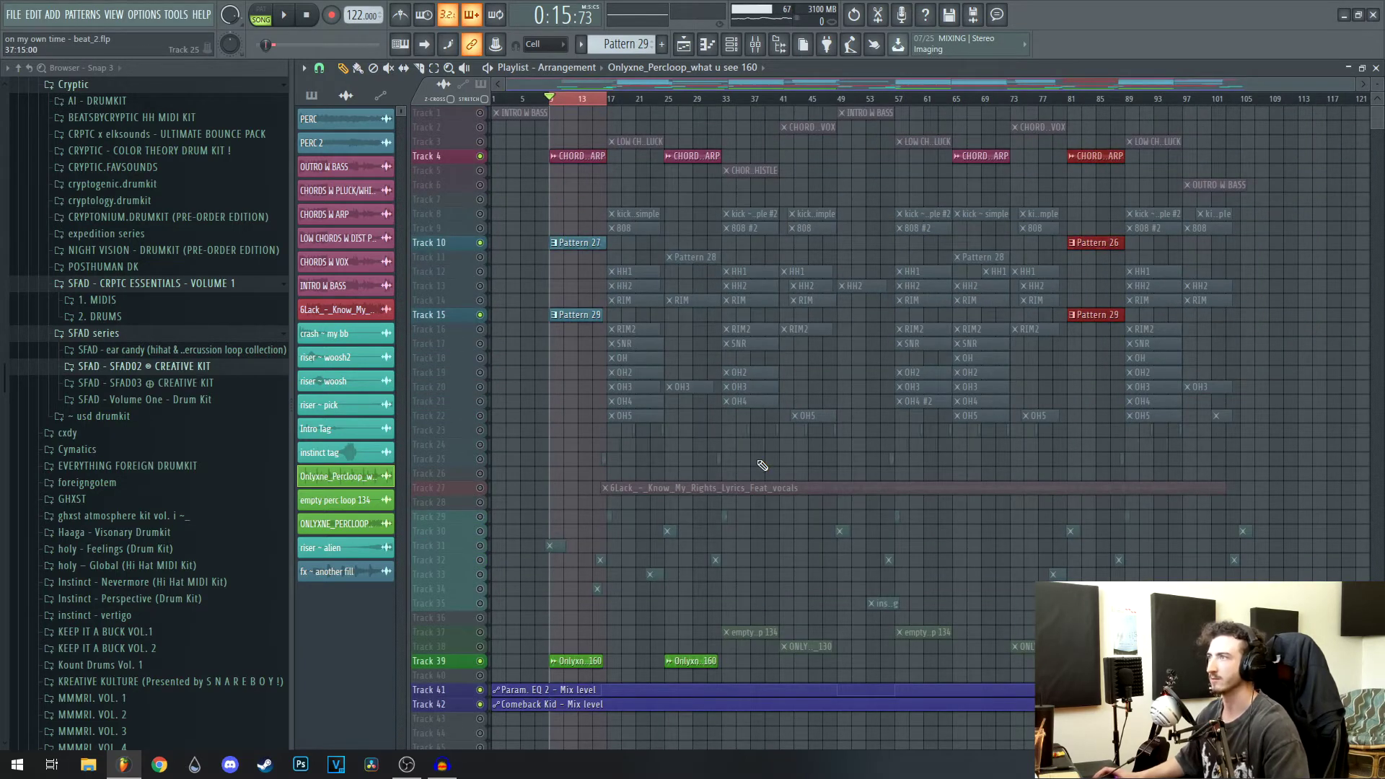
pyautogui.scroll(2, 840, 362)
pyautogui.scroll(2, 848, 364)
pyautogui.scroll(2, 764, 358)
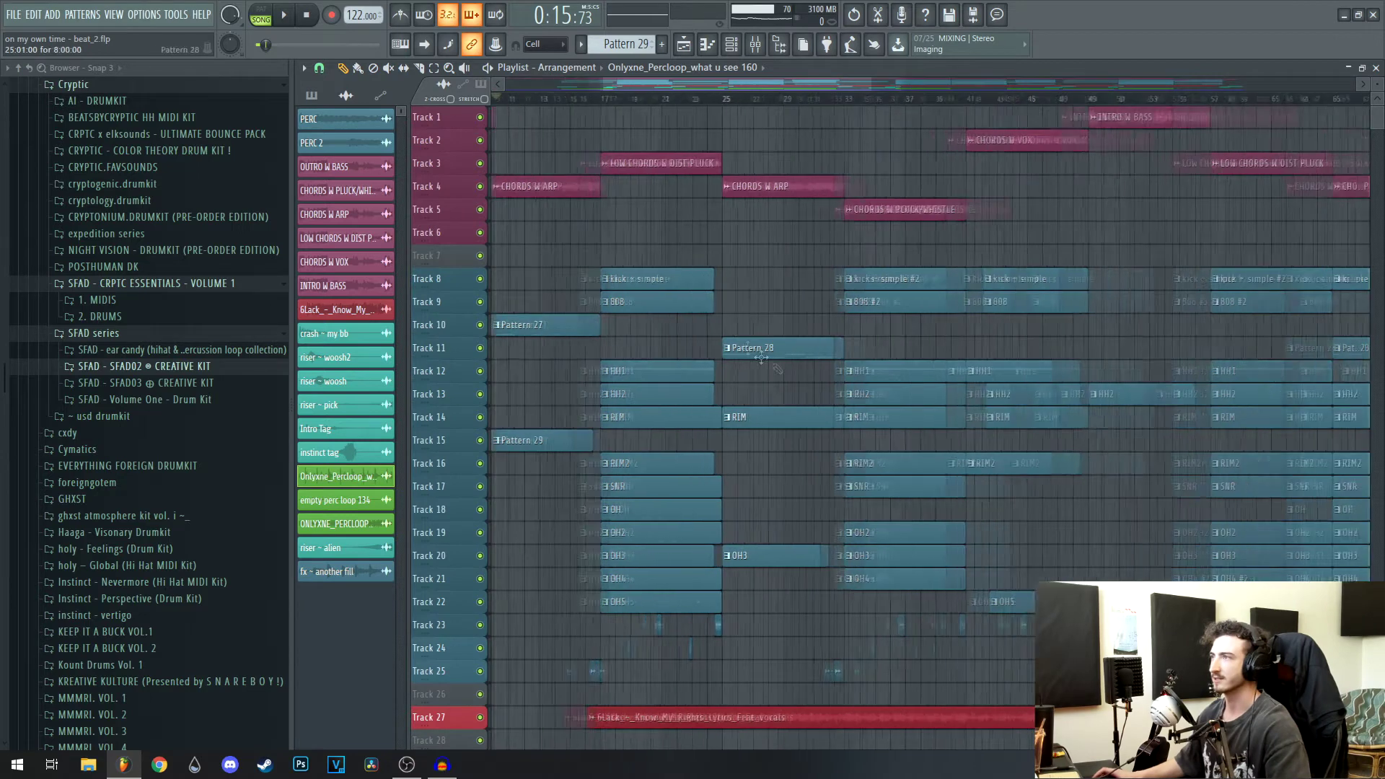
pyautogui.moveTo(723, 103); pyautogui.dragTo(896, 108)
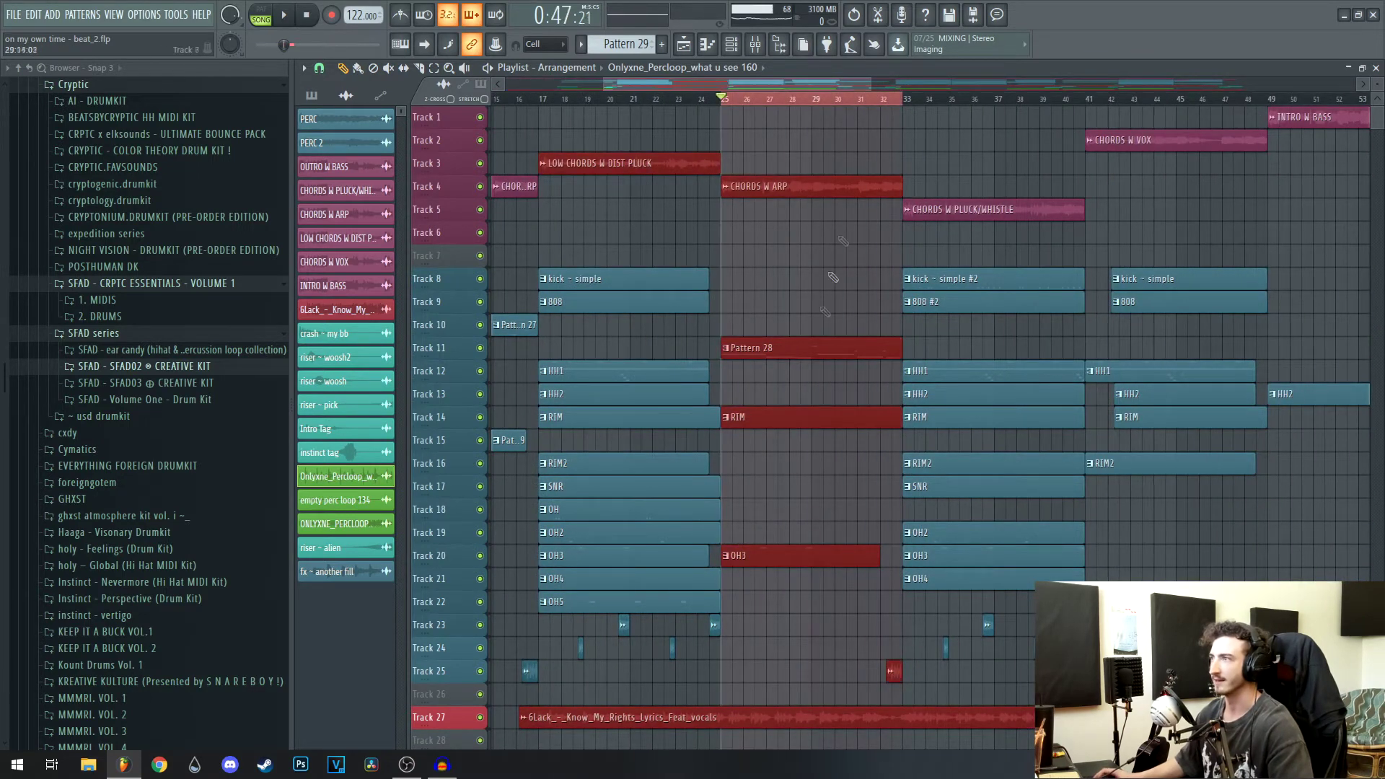
# - Open Pattern 28's 808 notes in the piano roll and bring up the 808 - HOLOGRAPHIC channel's sampler
pyautogui.doubleClick(833, 349)
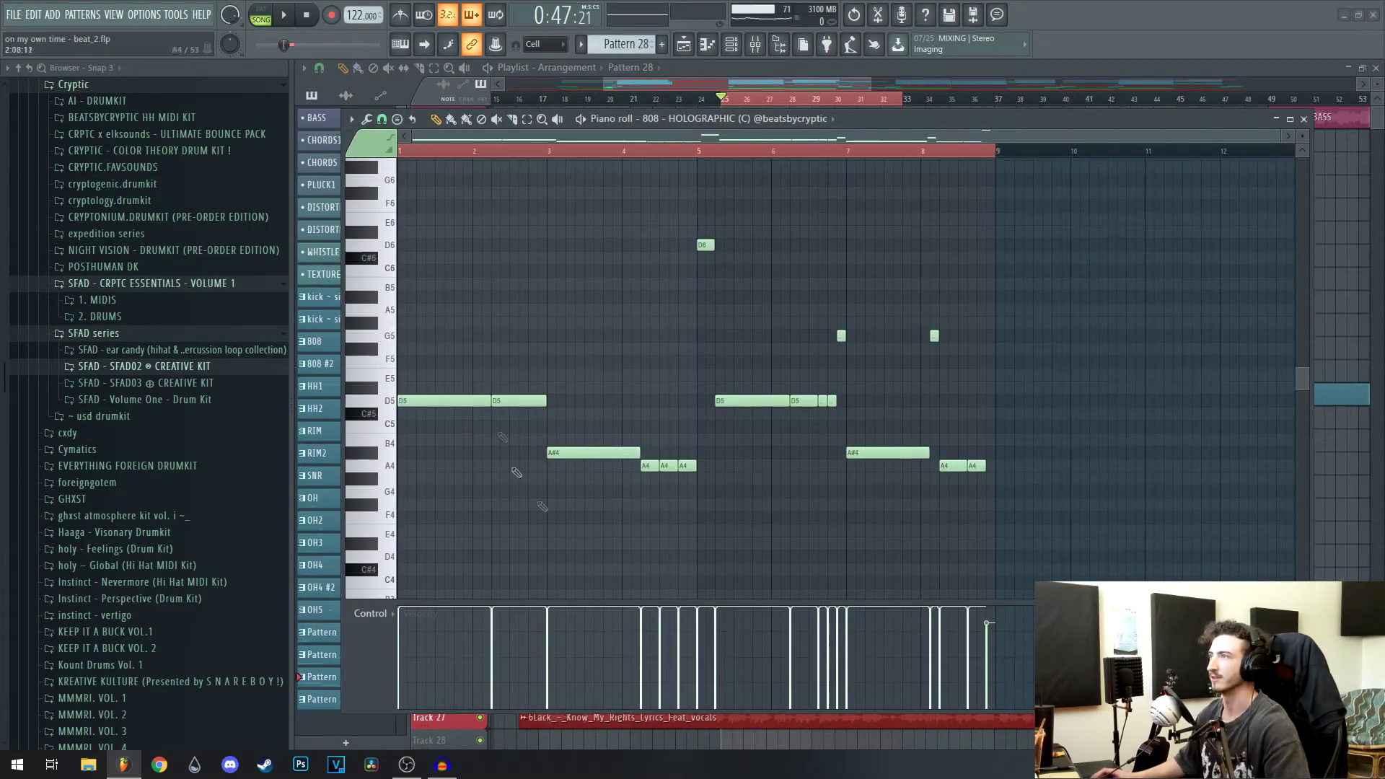
pyautogui.moveTo(920, 132); pyautogui.dragTo(891, 672)
pyautogui.moveTo(388, 152); pyautogui.dragTo(453, 160)
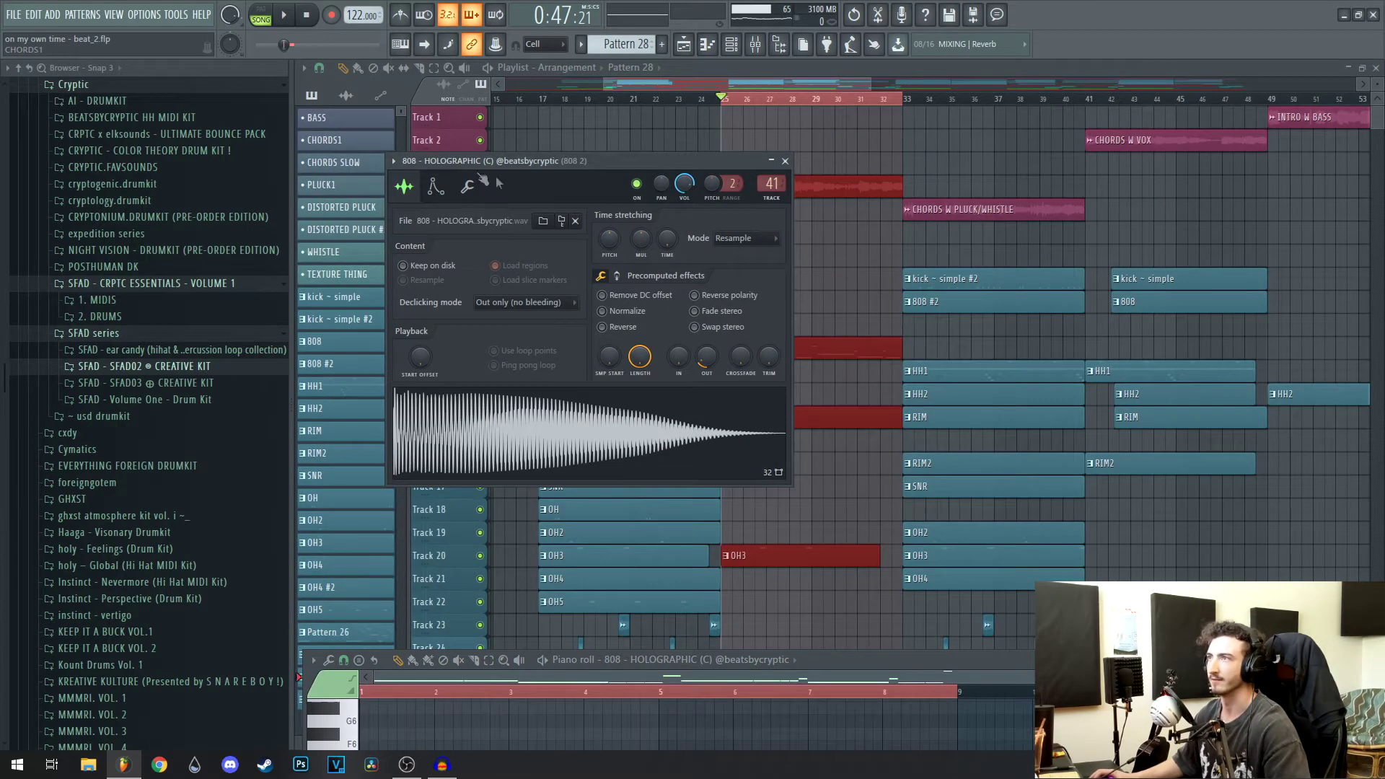
# - Locate the 808 - HOLOGRAPHIC sample in the browser, collapse the SFAD folders and close the sampler and piano roll
pyautogui.click(562, 221)
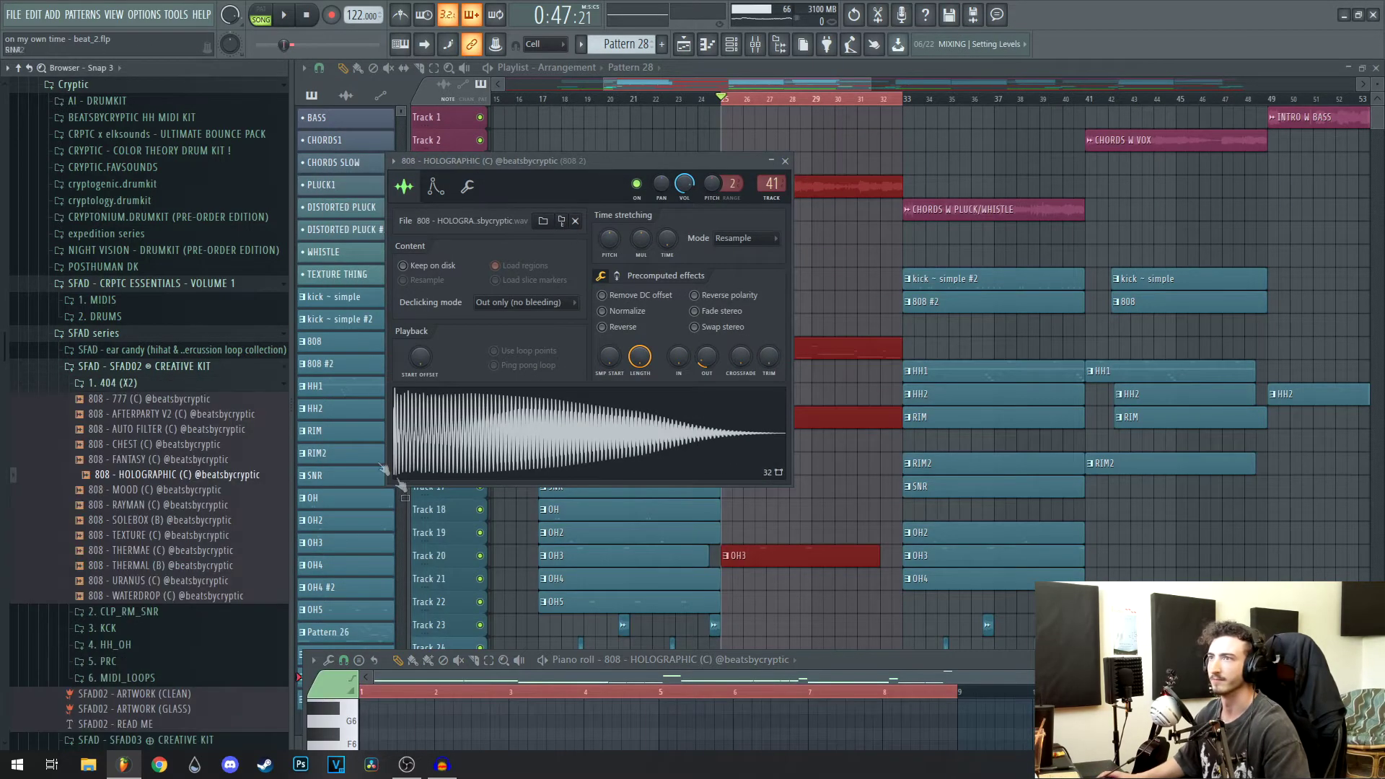
pyautogui.click(191, 369)
pyautogui.click(116, 336)
pyautogui.click(129, 287)
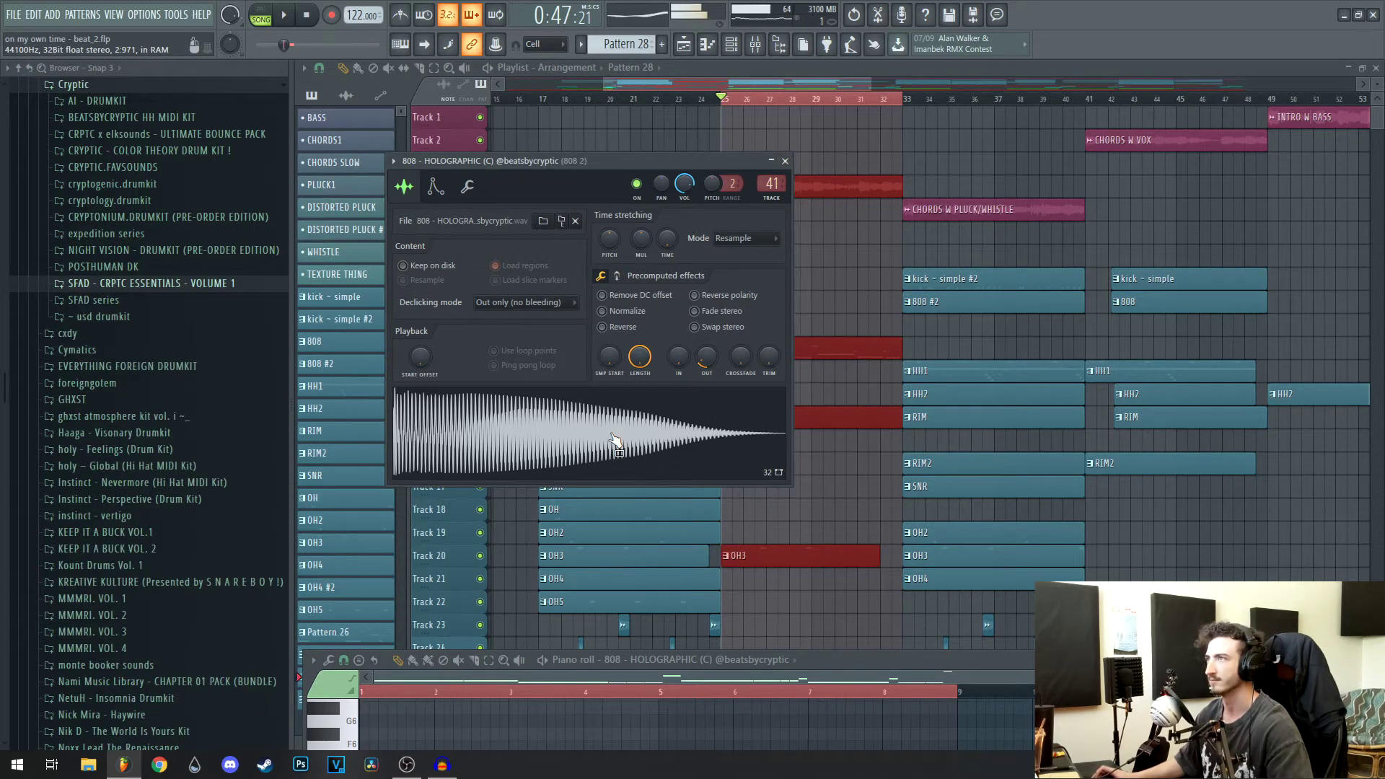
pyautogui.press('F12')
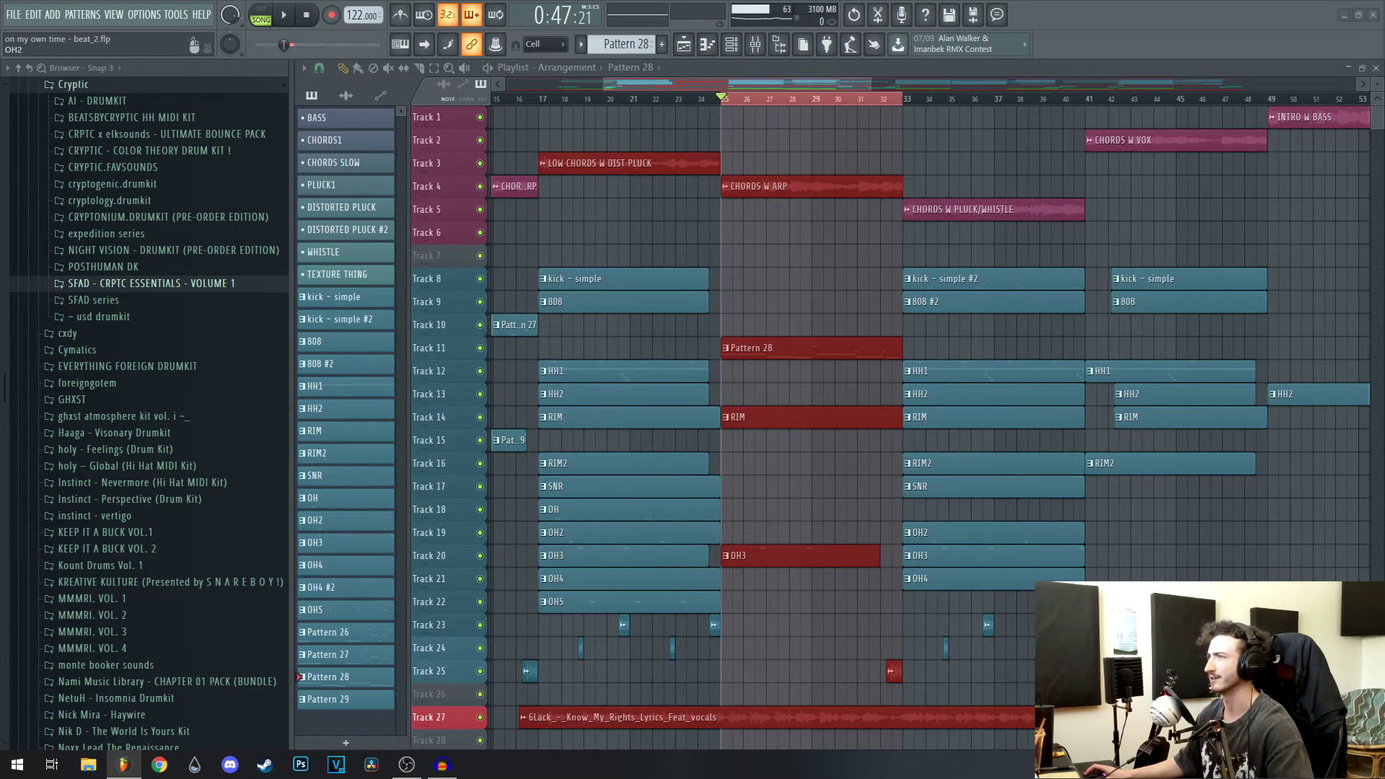
# - Review the Ozone 8 Imager and Cymatics Vortex effects on the 808 2 mixer insert, closing both plugins and the mixer
pyautogui.press('F9')
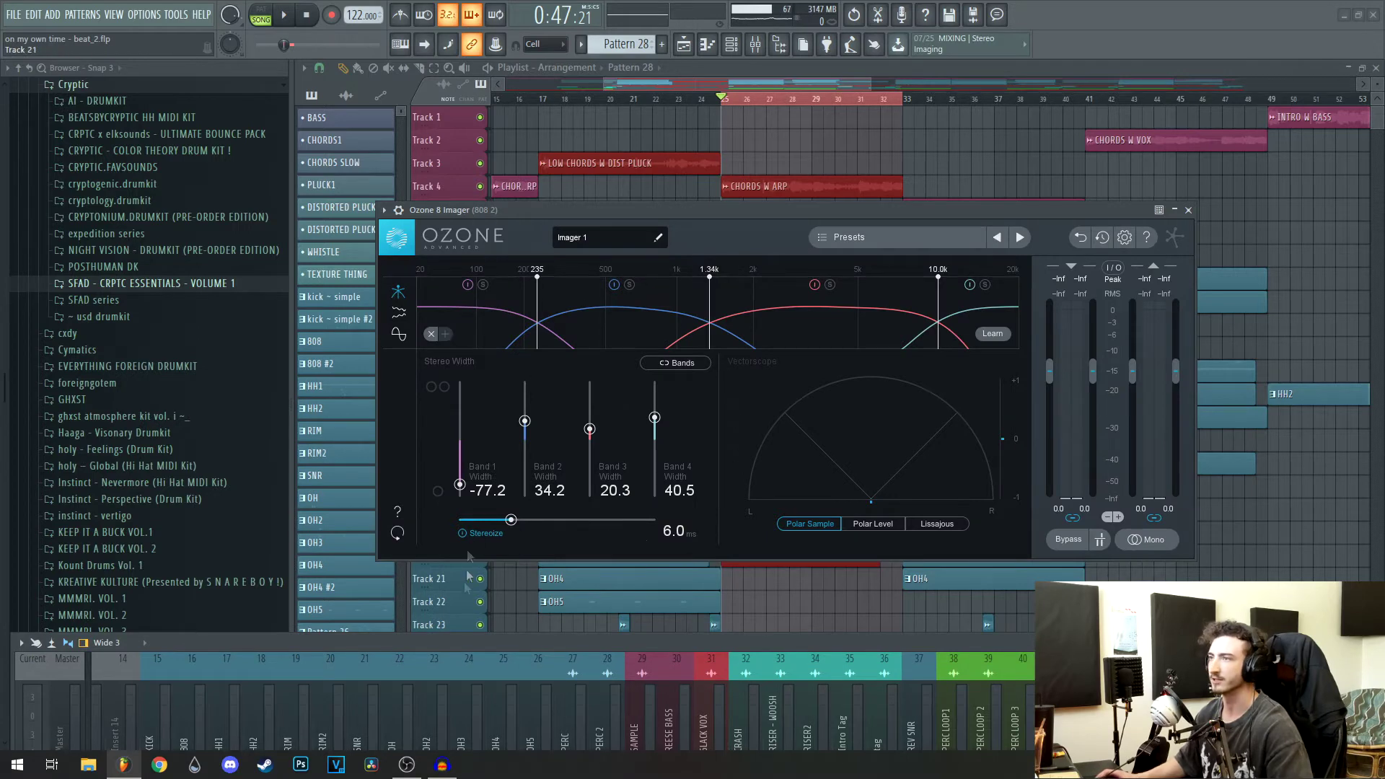
pyautogui.click(1188, 210)
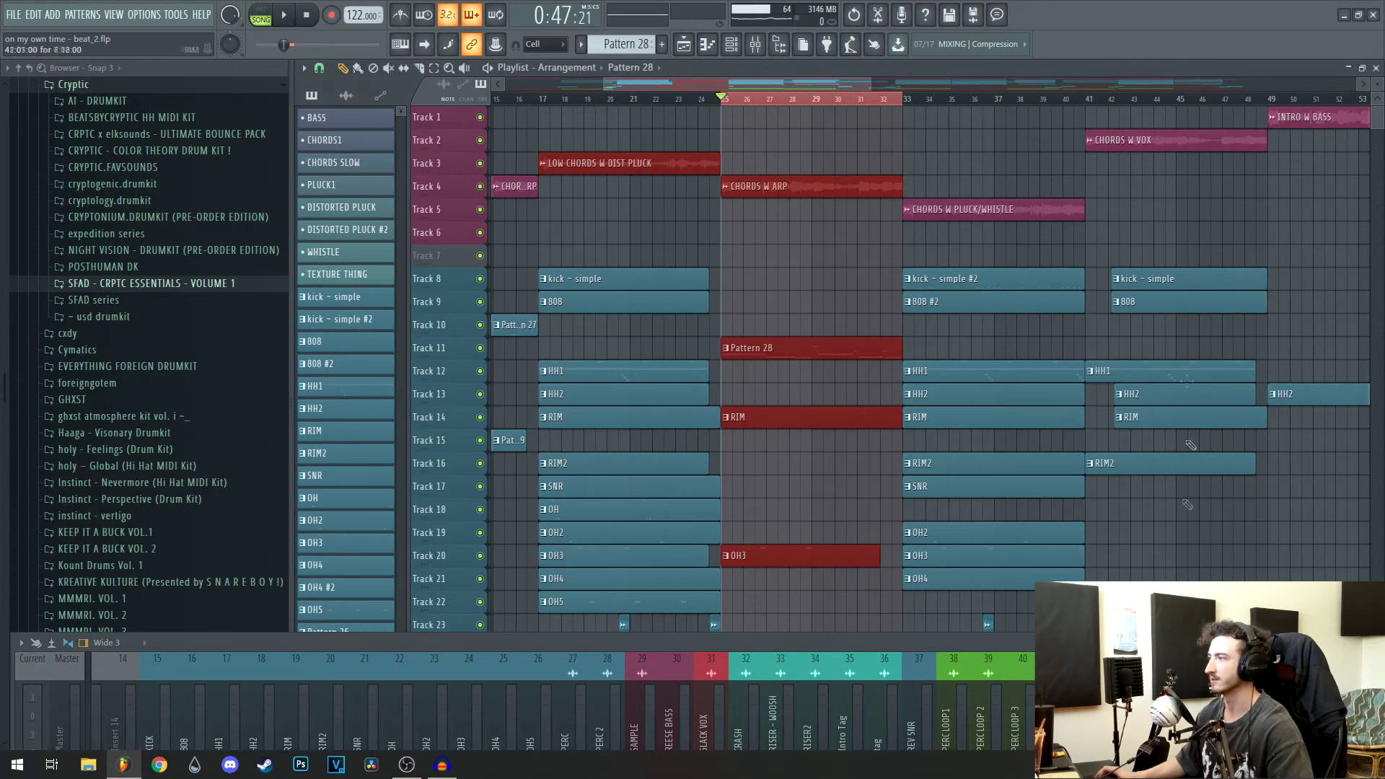
pyautogui.moveTo(569, 231); pyautogui.dragTo(606, 138)
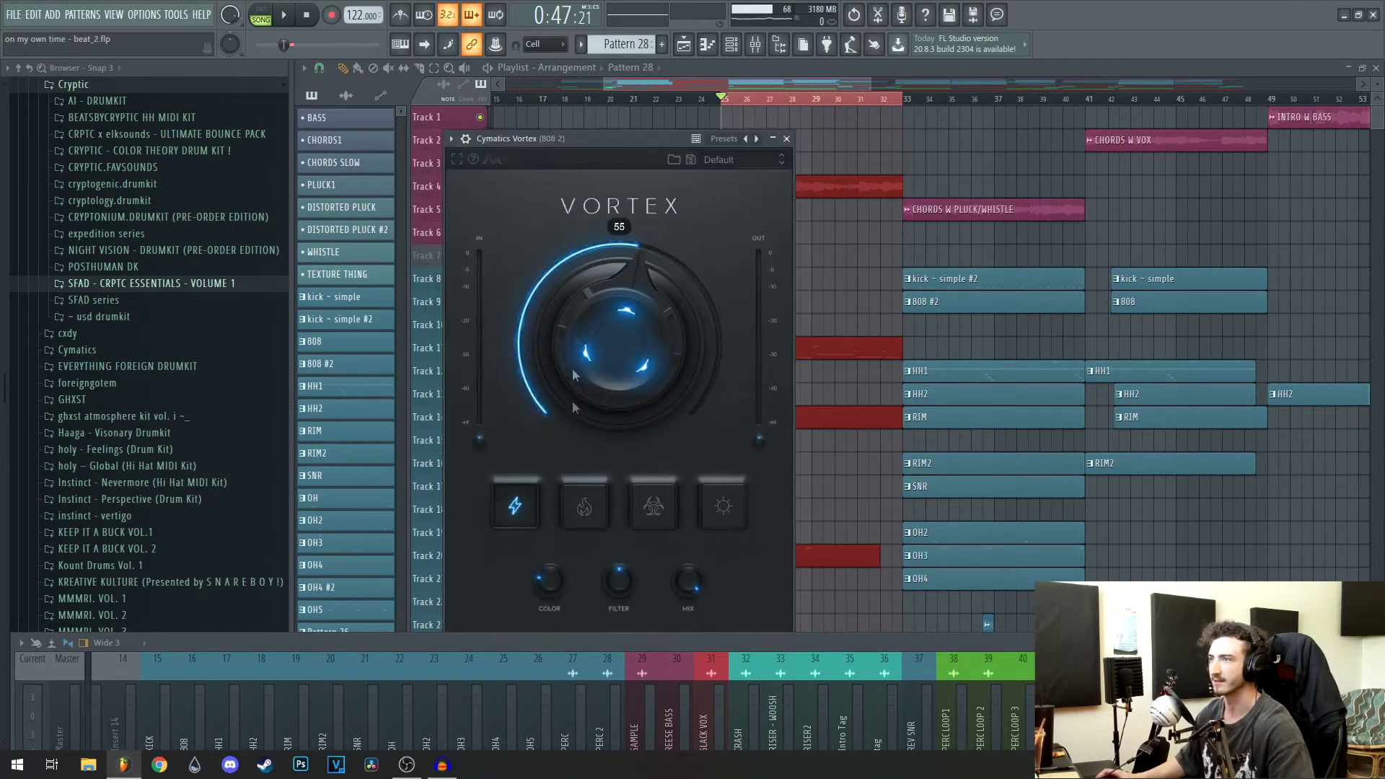
pyautogui.click(787, 138)
pyautogui.press('F9')
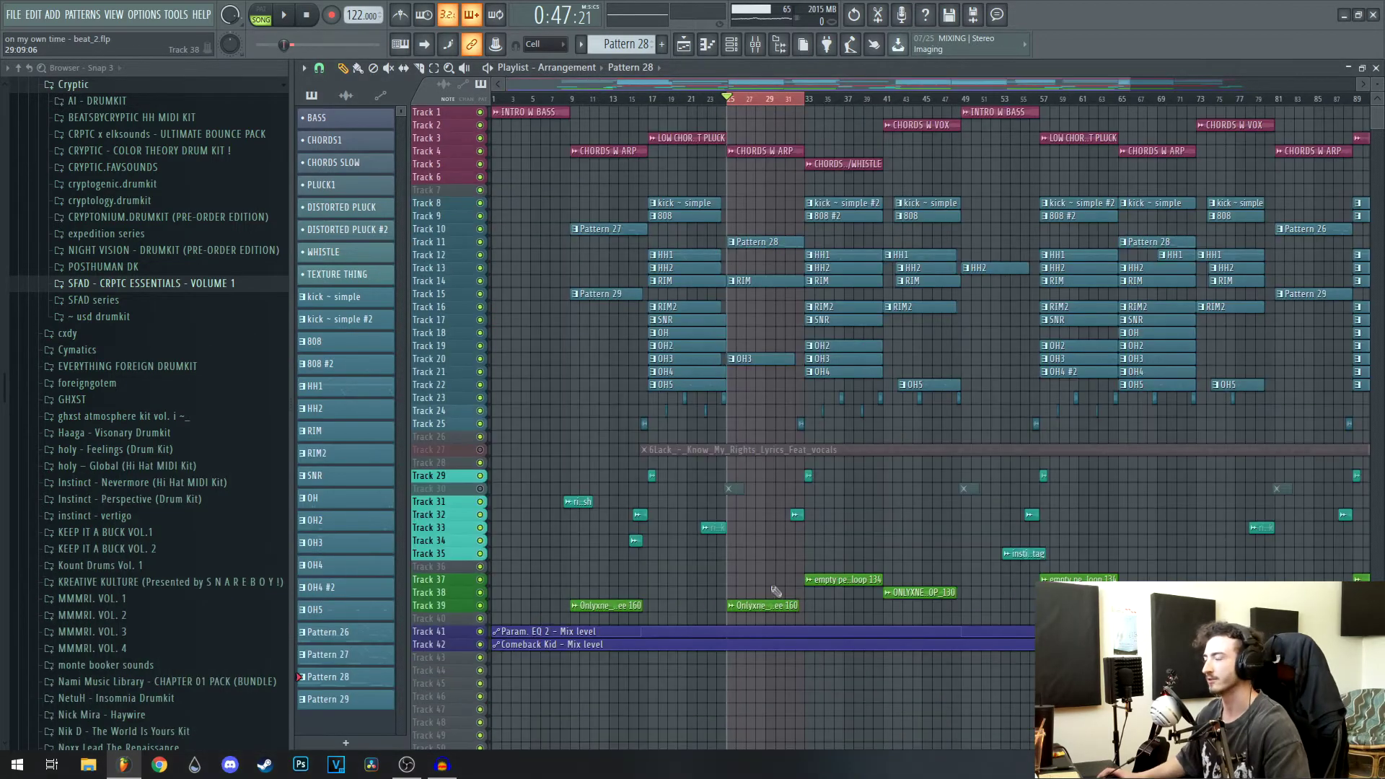
# - Play the section from bar 25, singling out its Track 39 perc loop and both Pattern 28 clips
pyautogui.keyDown('ctrl'); pyautogui.click(778, 605); pyautogui.keyUp('ctrl')
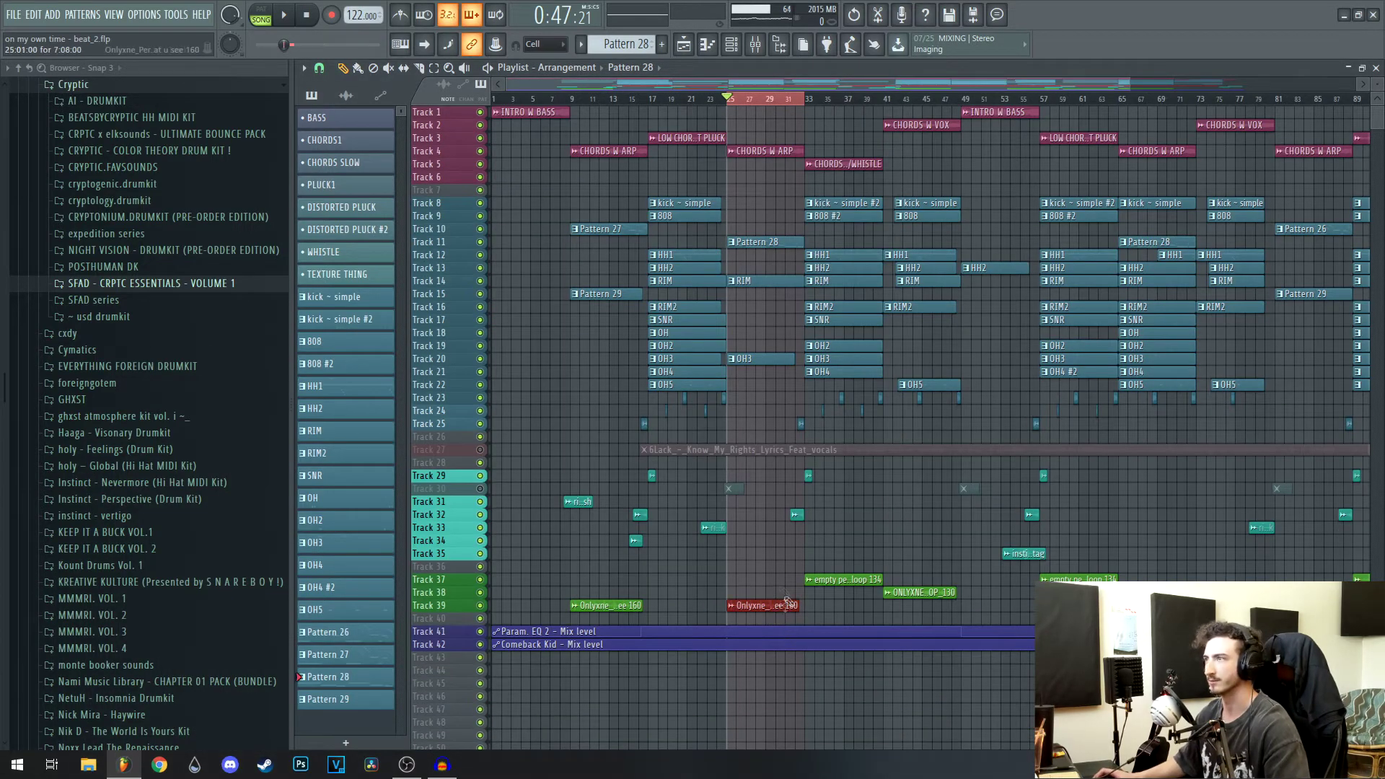
pyautogui.click(286, 15)
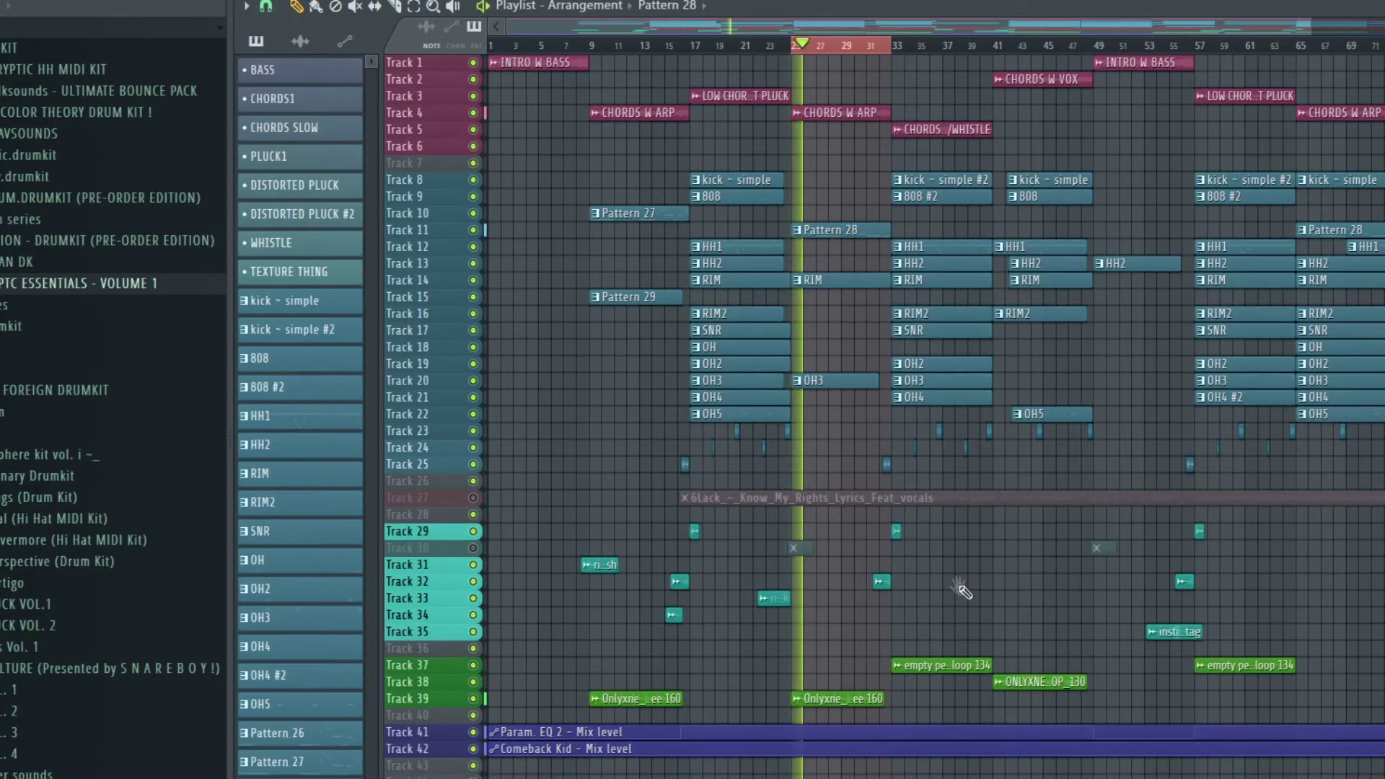
pyautogui.moveTo(960, 586); pyautogui.dragTo(904, 660)
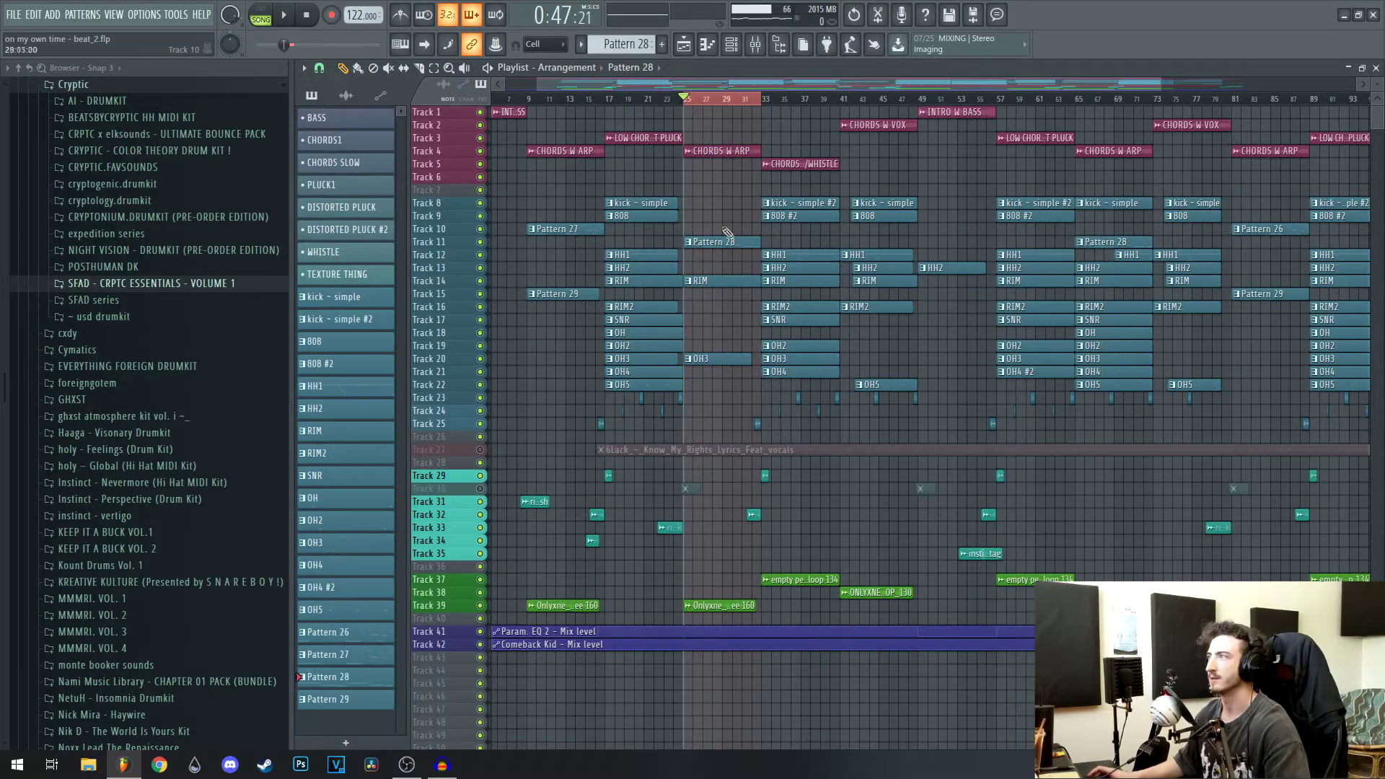
pyautogui.keyDown('ctrl'); pyautogui.keyDown('shift'); pyautogui.click(727, 241); pyautogui.keyUp('shift'); pyautogui.keyUp('ctrl')
pyautogui.keyDown('ctrl'); pyautogui.keyDown('shift'); pyautogui.click(1126, 241); pyautogui.keyUp('shift'); pyautogui.keyUp('ctrl')
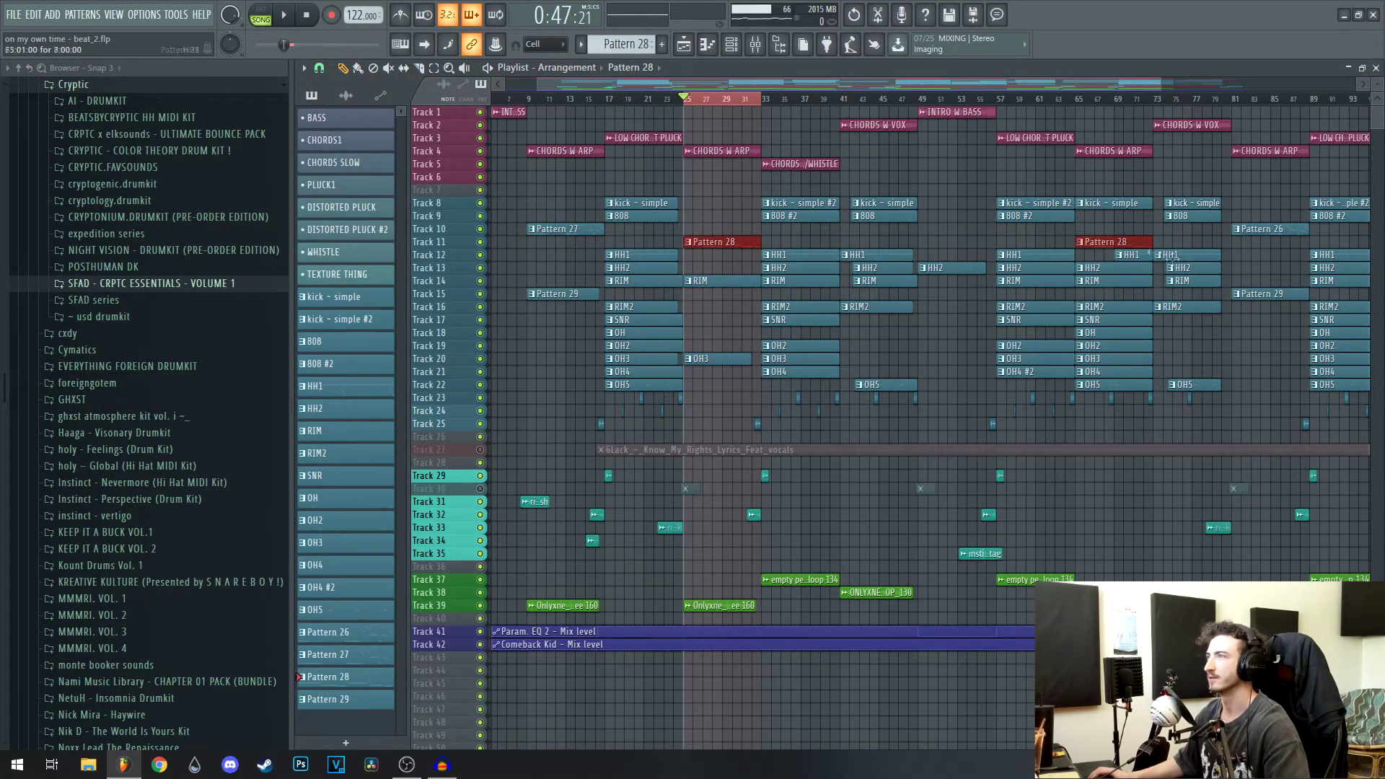
# - Place the playhead at bar 33 and select the perc loop clips on Tracks 37 and 38
pyautogui.scroll(-2, 1149, 252)
pyautogui.scroll(2, 811, 260)
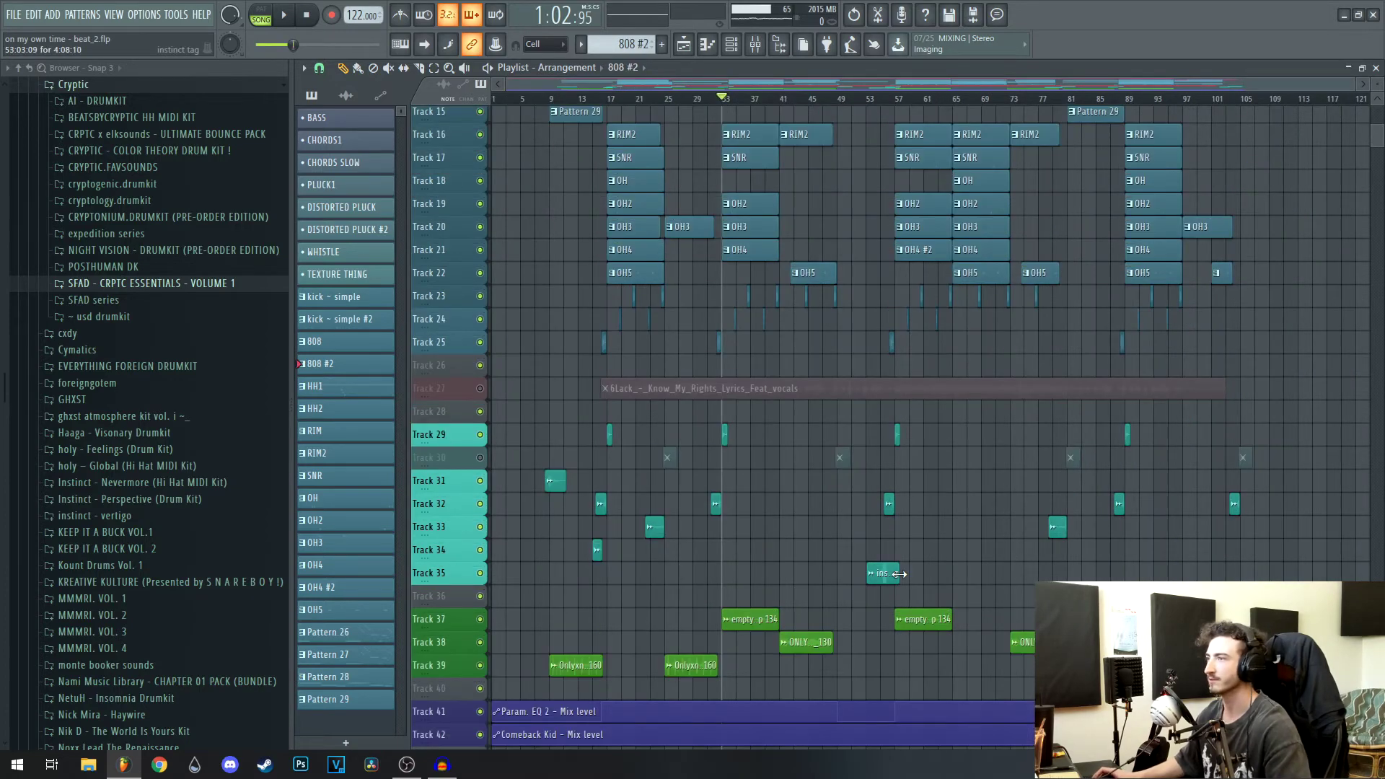
pyautogui.scroll(2, 763, 573)
pyautogui.moveTo(758, 449); pyautogui.dragTo(1199, 513)
pyautogui.scroll(3, 726, 563)
pyautogui.scroll(1, 859, 567)
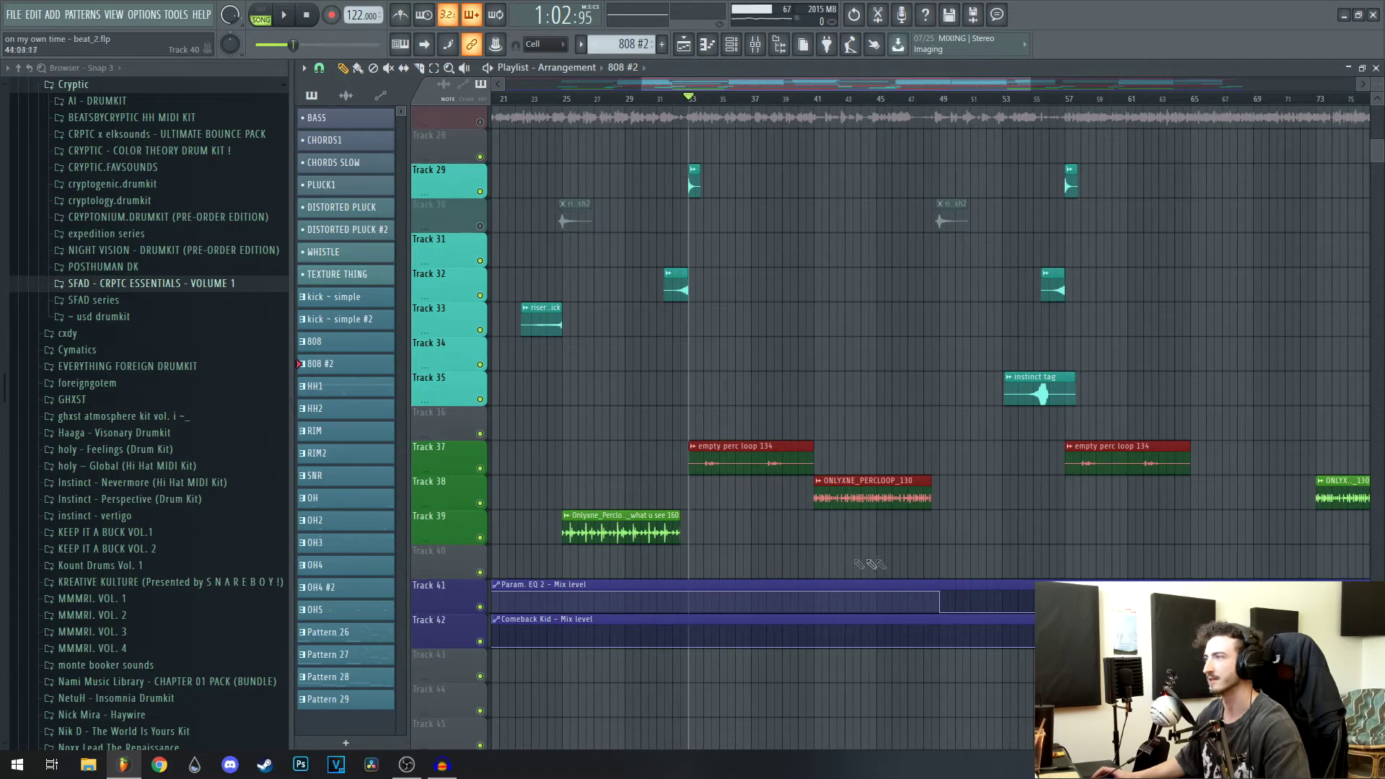
# - Solo Track 37 and play its empty perc loop 134 clip from bar 33
pyautogui.rightClick(781, 569)
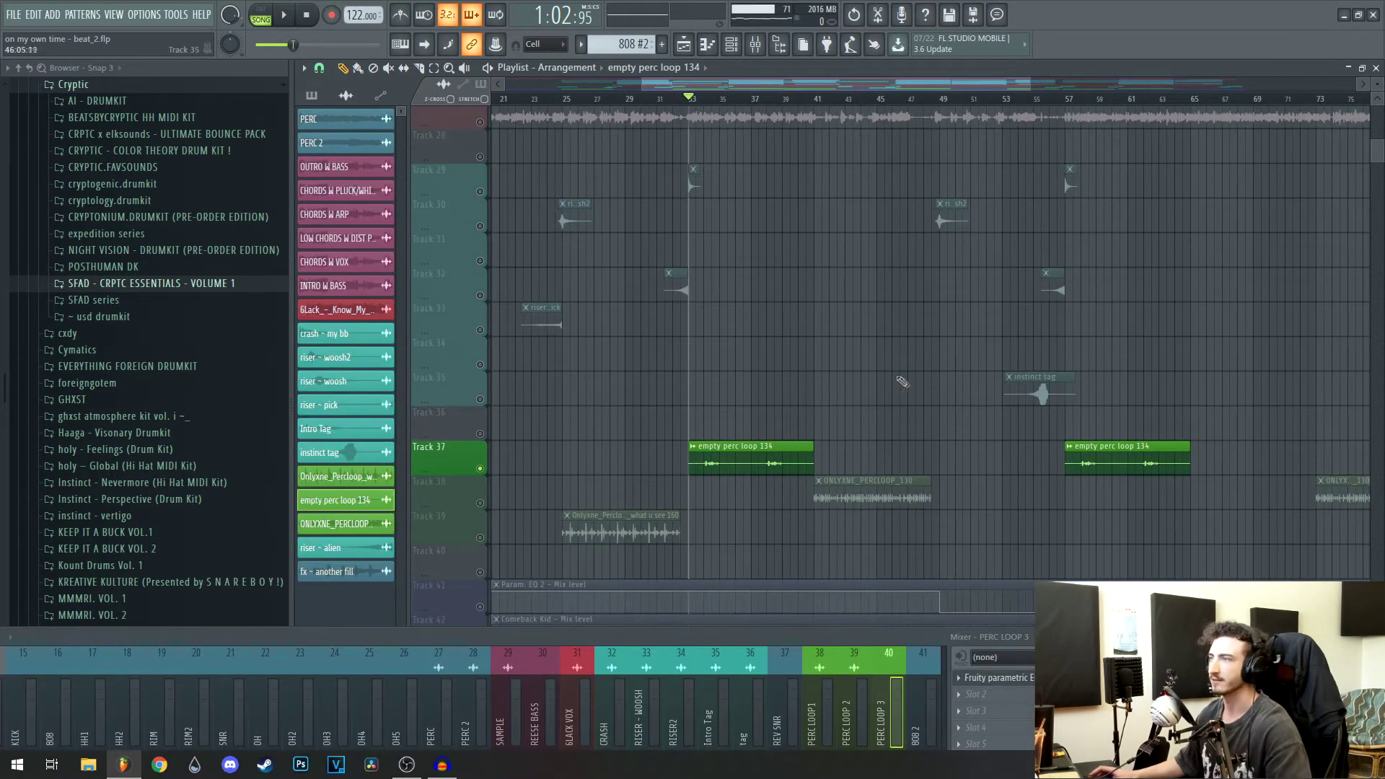
pyautogui.press('space')
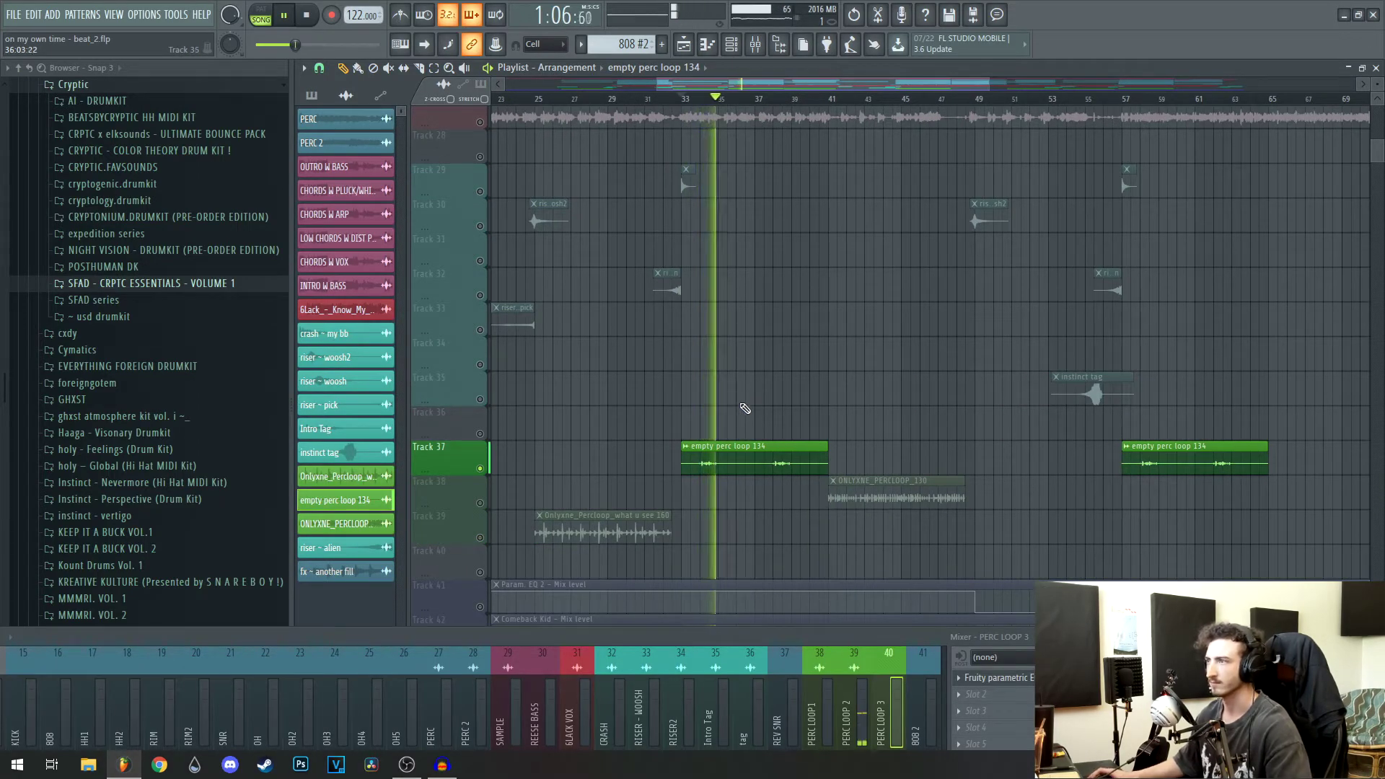
# - Solo Track 38 and play its ONLYXNE_PERCLOOP_130 clip from bar 41
pyautogui.press('space')
pyautogui.click(840, 490)
pyautogui.click(833, 98)
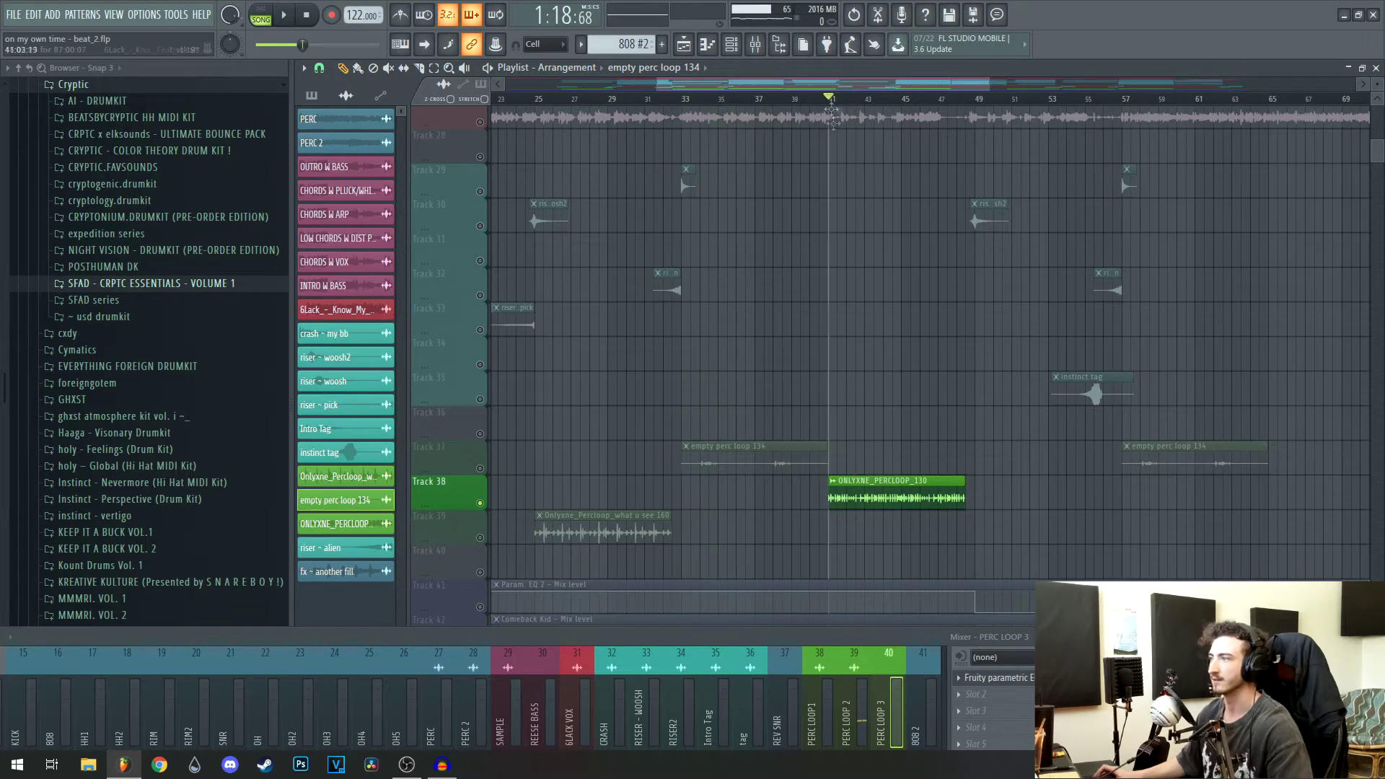
pyautogui.click(1018, 681)
pyautogui.click(794, 171)
pyautogui.press('space')
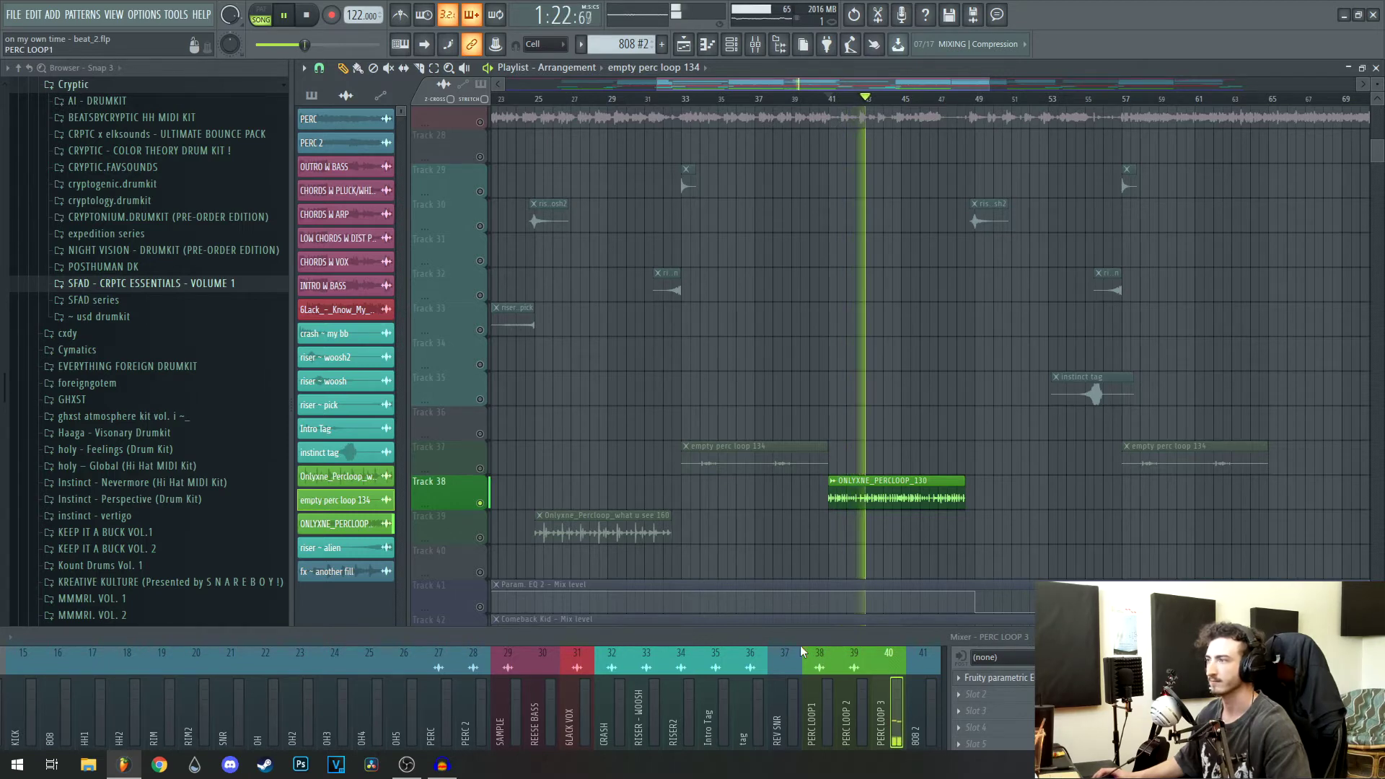
# - Unsolo Track 38 and select the crash and riser clips on Tracks 29 to 33 across the arrangement
pyautogui.scroll(-3, 1109, 489)
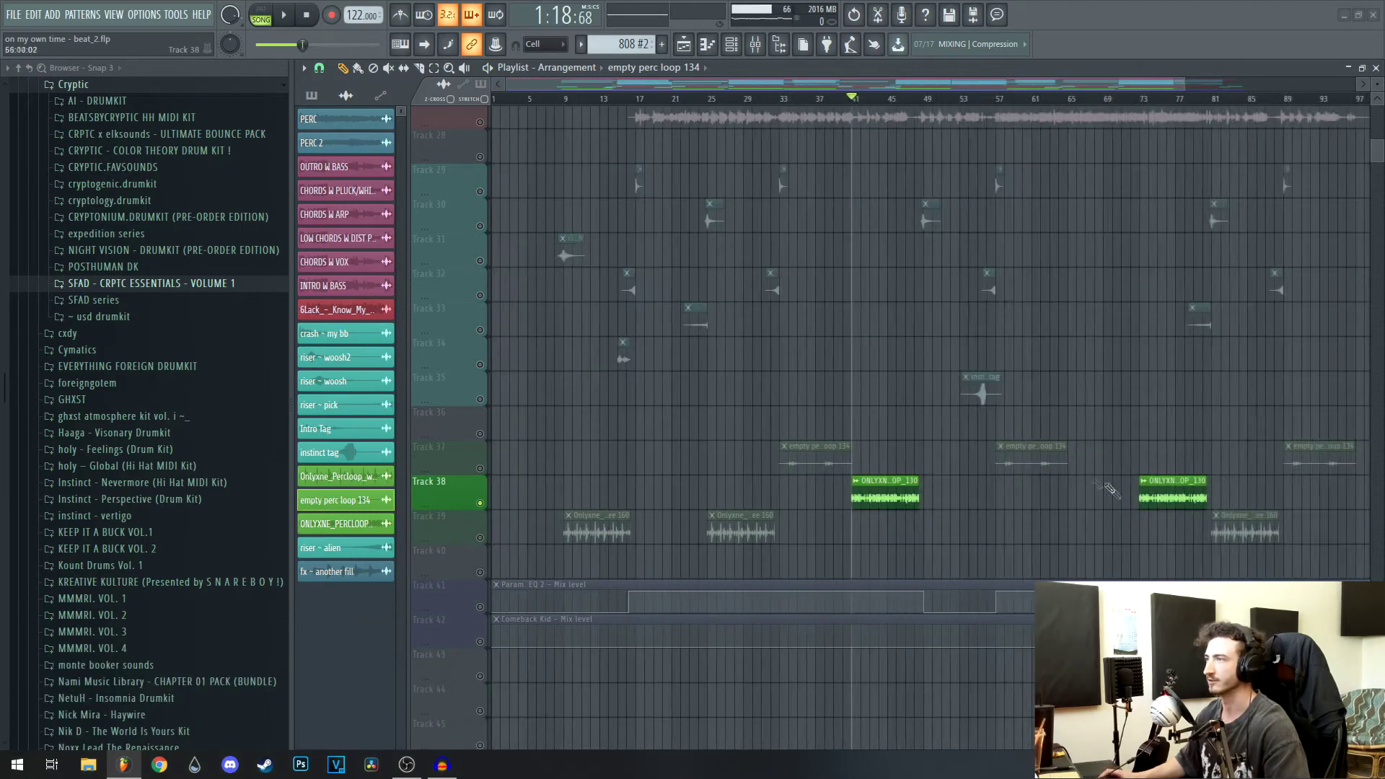
pyautogui.scroll(-1, 1109, 490)
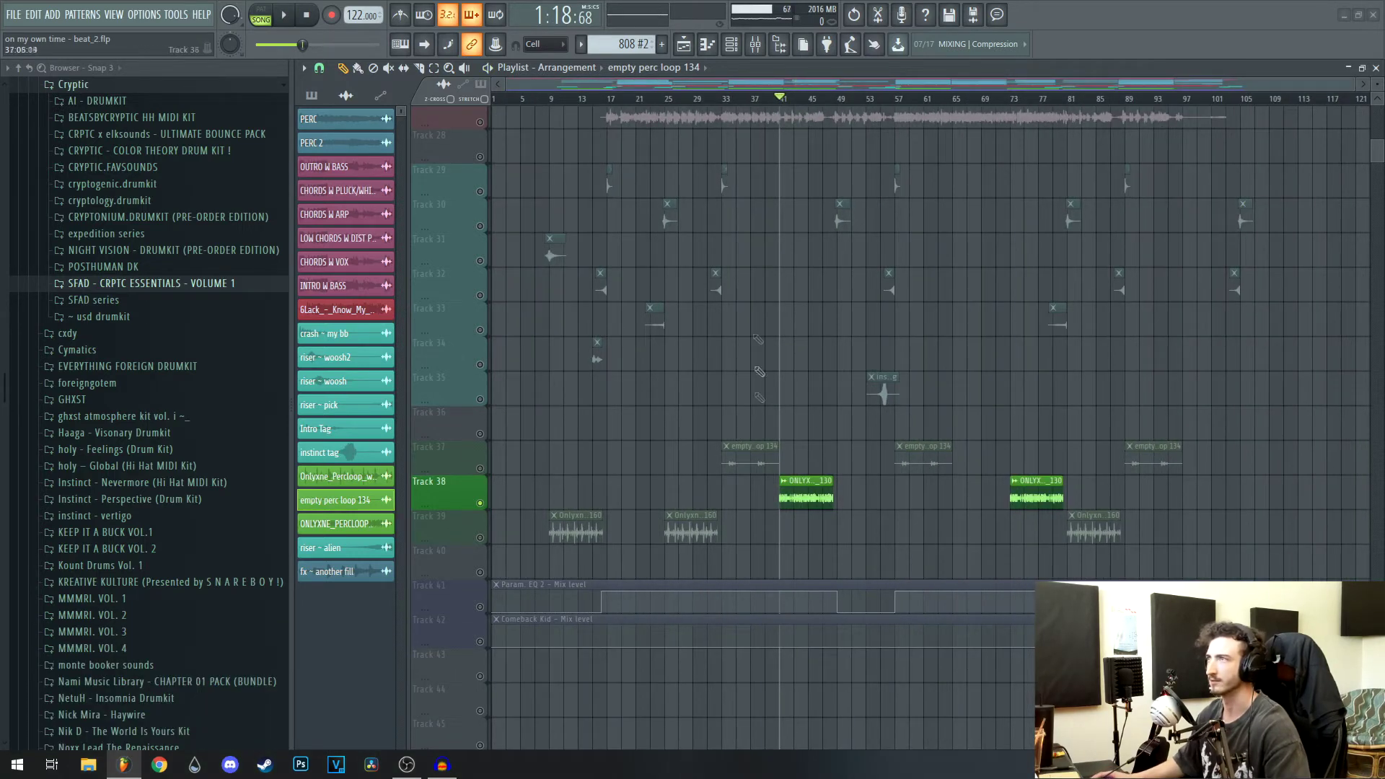
pyautogui.scroll(-2, 1120, 479)
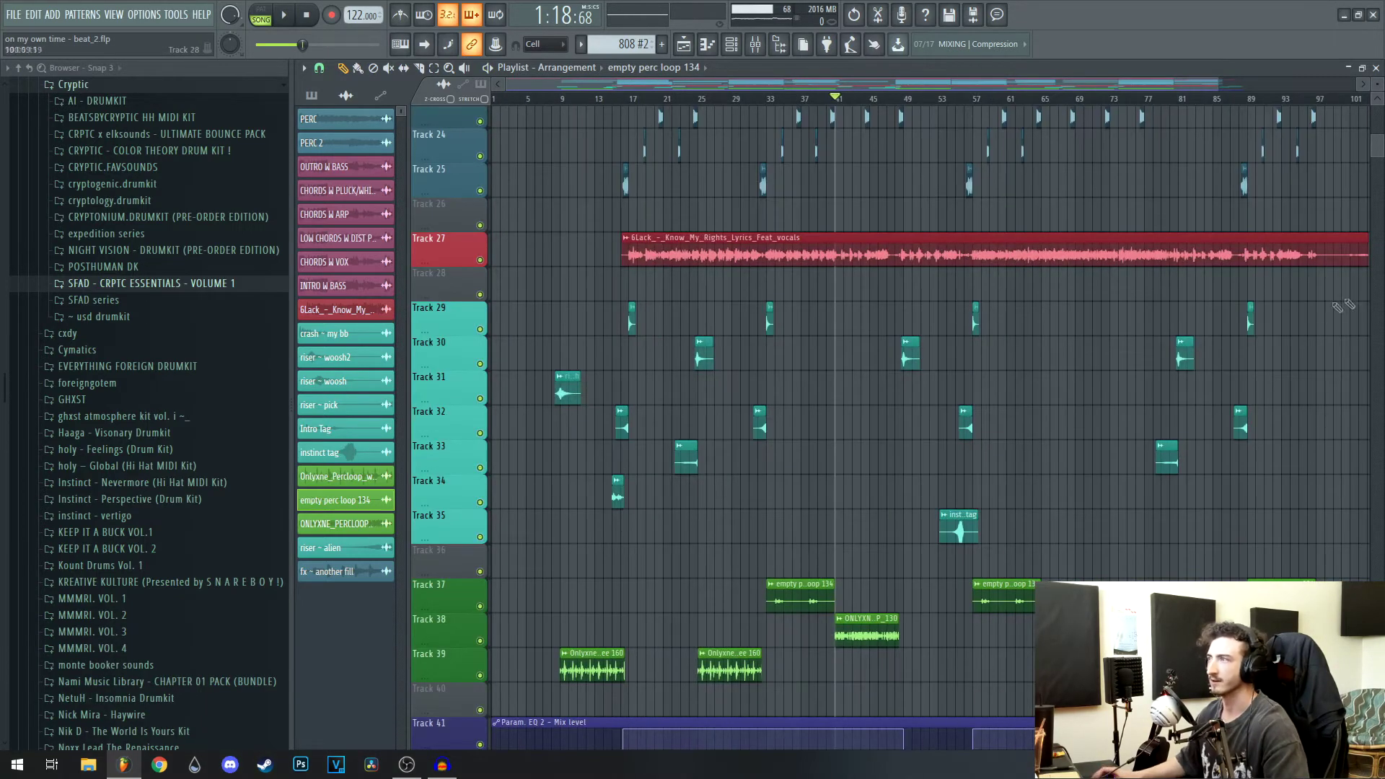
pyautogui.moveTo(1308, 309); pyautogui.dragTo(404, 527)
pyautogui.scroll(-2, 1044, 526)
pyautogui.moveTo(1304, 322); pyautogui.dragTo(440, 451)
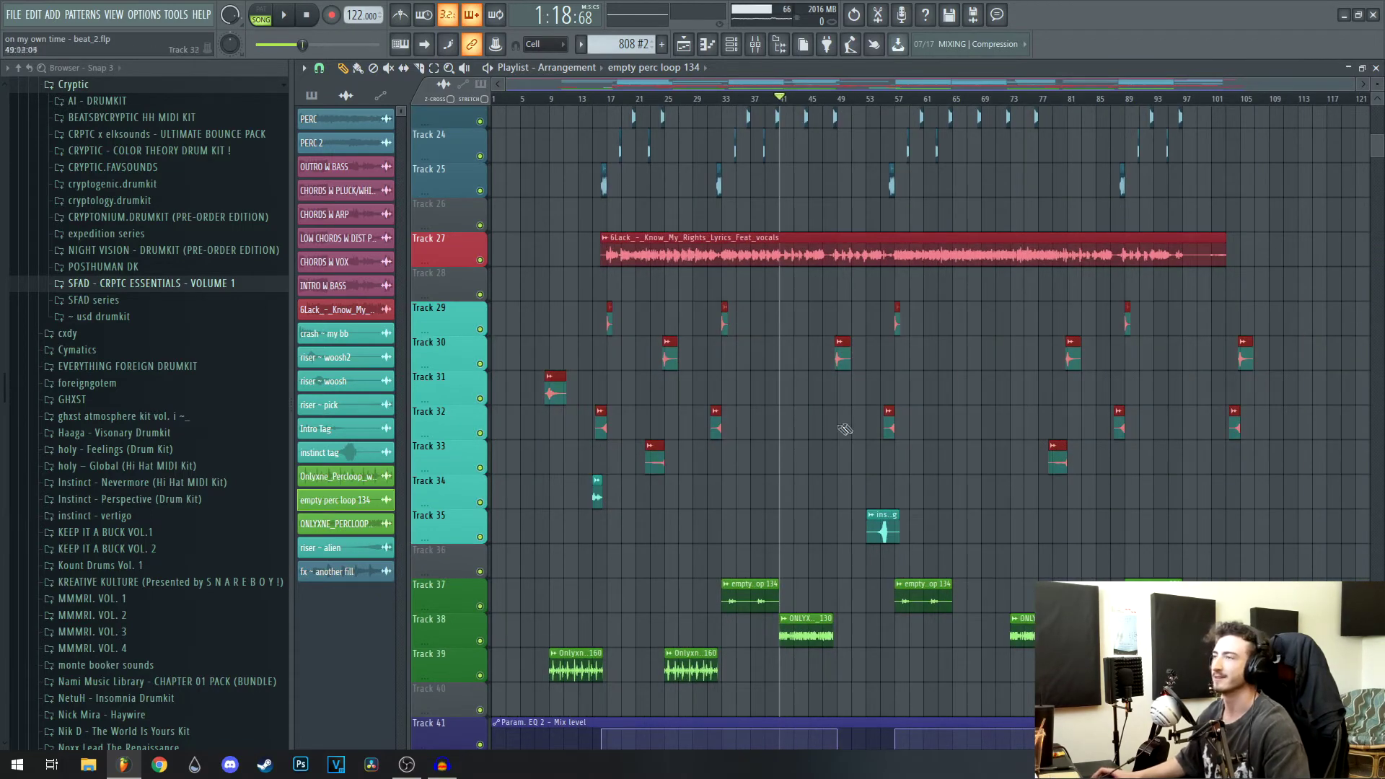
# - Clear the clip selection, solo Track 31 and play its riser - woosh clip from just before bar 9
pyautogui.scroll(1, 642, 536)
pyautogui.scroll(1, 702, 514)
pyautogui.keyDown('ctrl'); pyautogui.click(683, 534); pyautogui.keyUp('ctrl')
pyautogui.moveTo(683, 535); pyautogui.dragTo(850, 532)
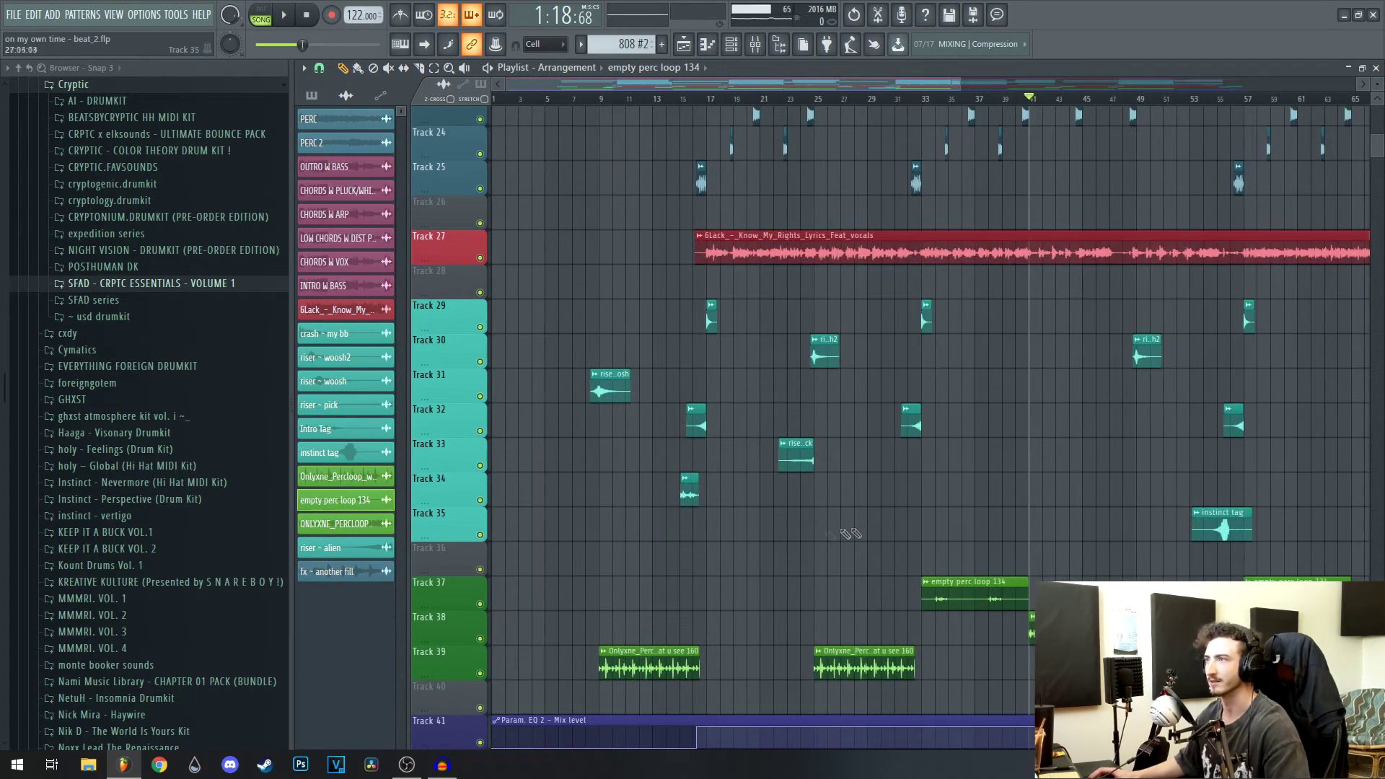
pyautogui.scroll(2, 729, 505)
pyautogui.moveTo(659, 486); pyautogui.dragTo(946, 564)
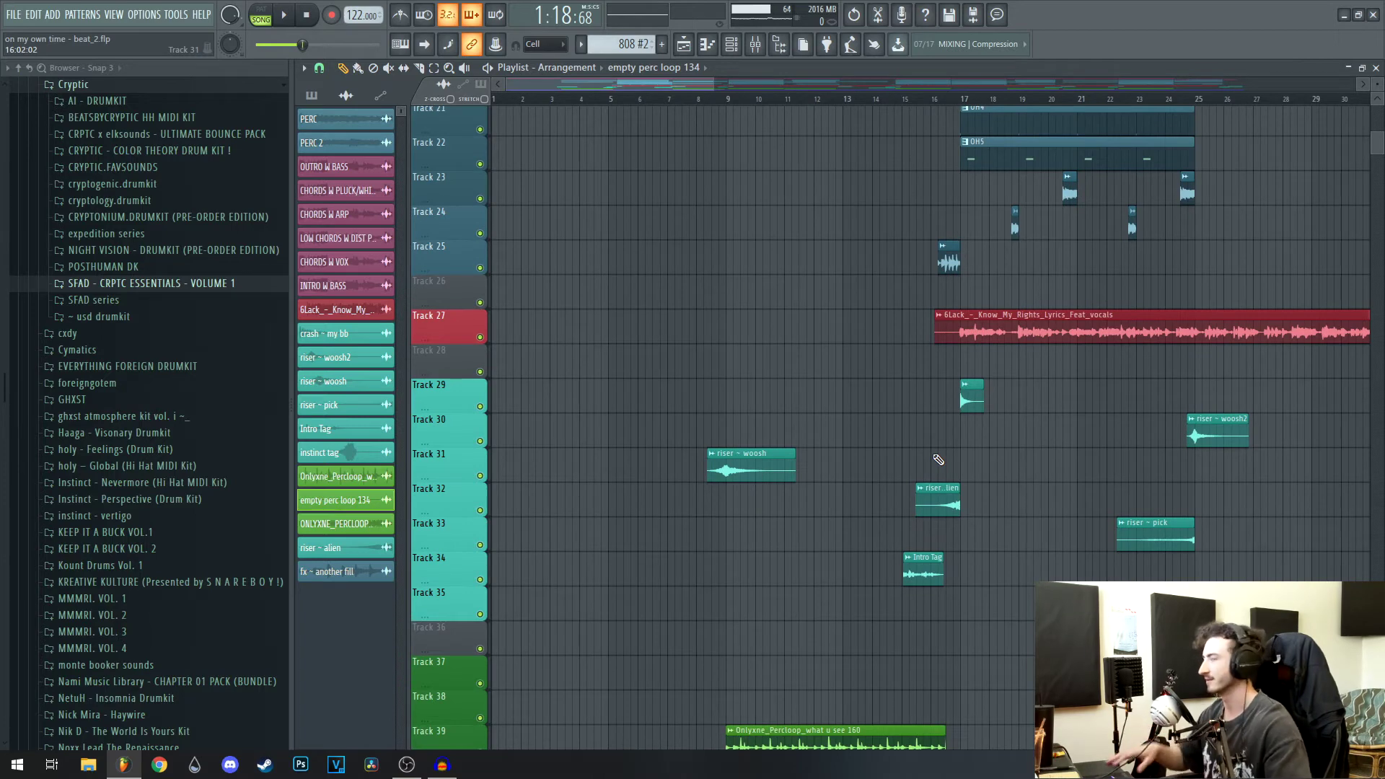
pyautogui.click(707, 96)
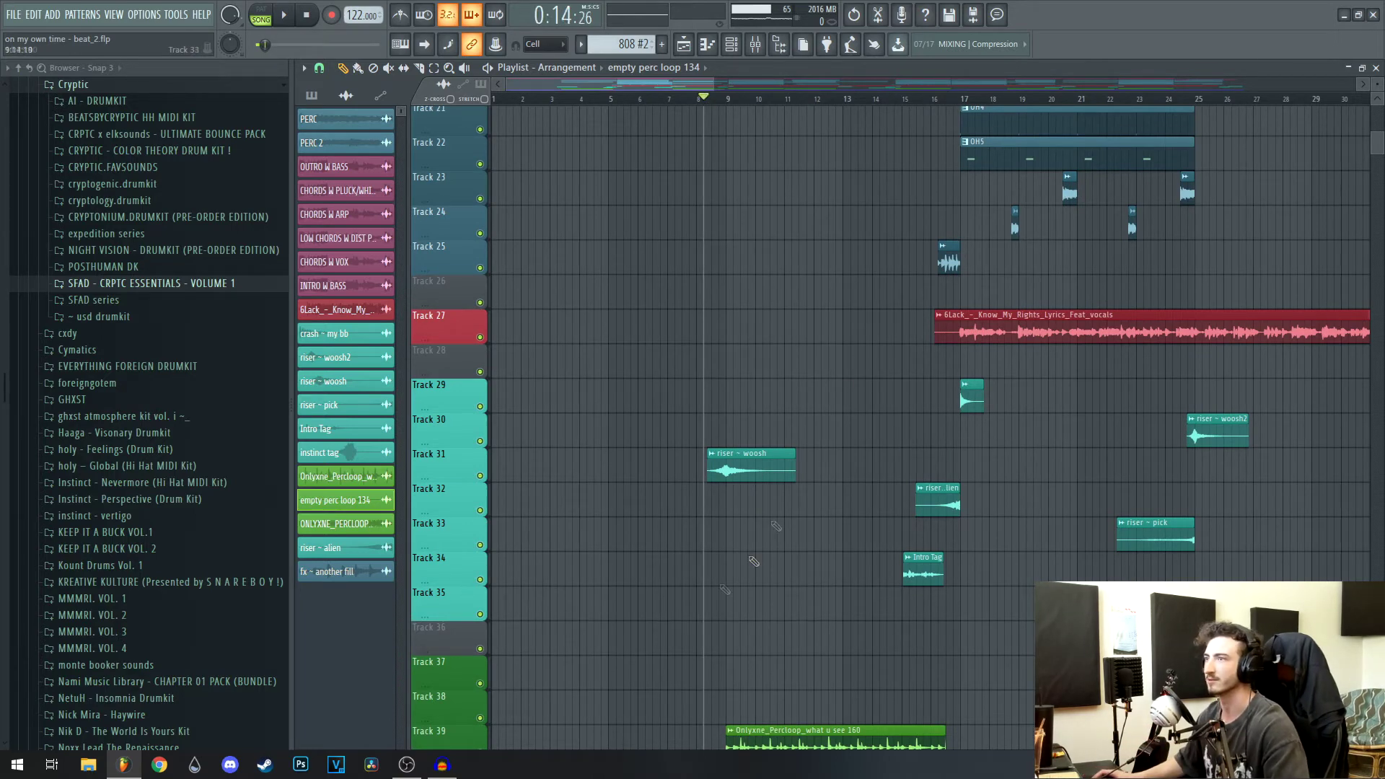
pyautogui.keyDown('ctrl'); pyautogui.click(480, 475); pyautogui.keyUp('ctrl')
pyautogui.press('space')
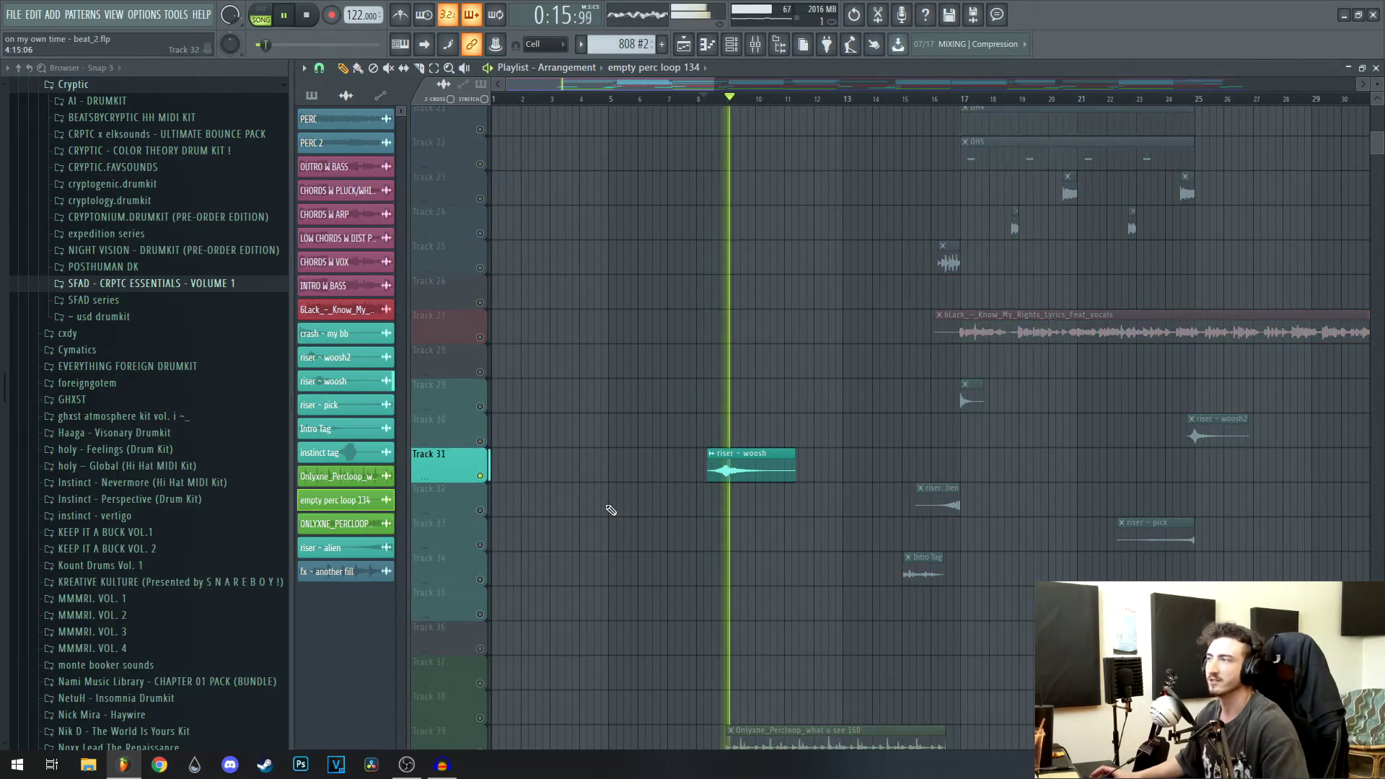
pyautogui.press('space')
# - Add Tracks 32 and 29 to the solo and play their riser and crash clips from bar 16
pyautogui.click(480, 510)
pyautogui.click(938, 96)
pyautogui.click(480, 406)
pyautogui.press('space')
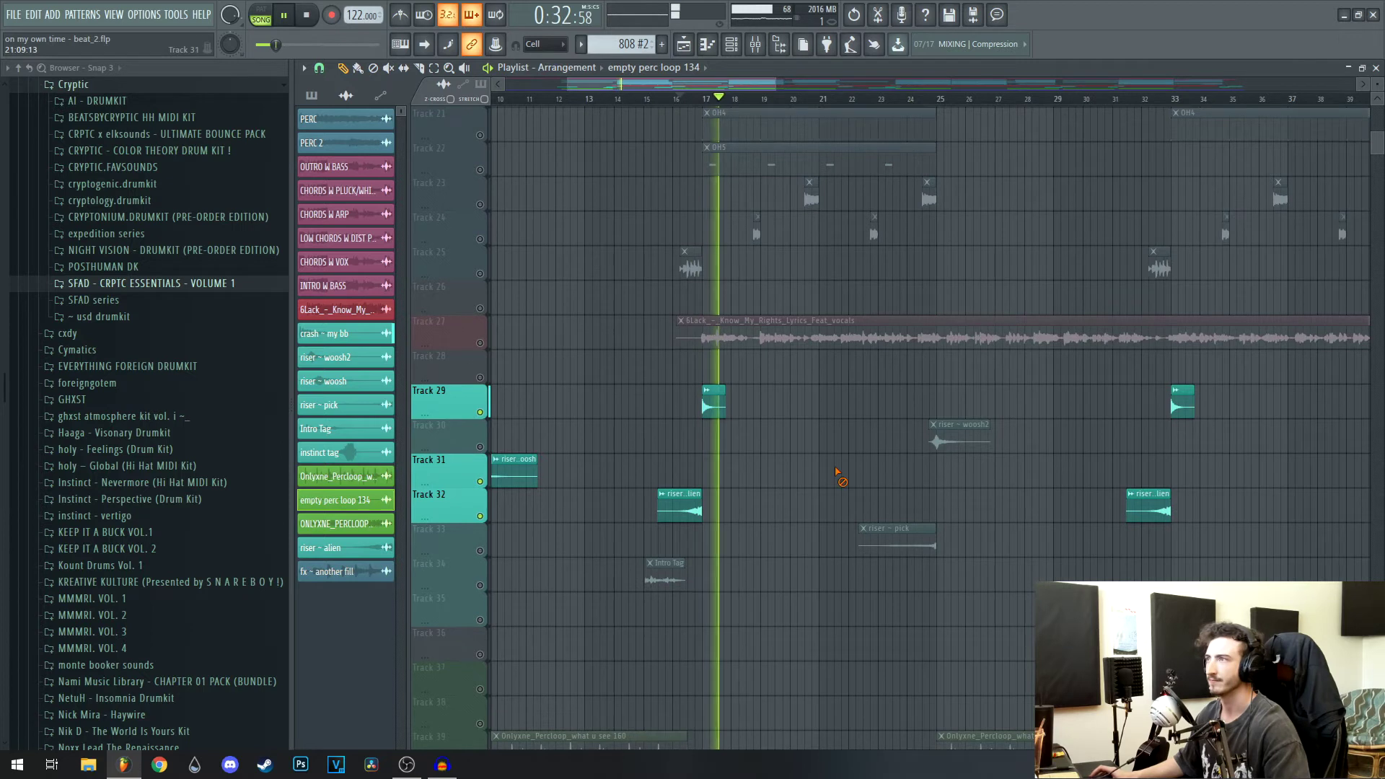
pyautogui.press('space')
# - Add Track 25 to the solo and play its fill together with the riser and crash from bar 16
pyautogui.click(480, 273)
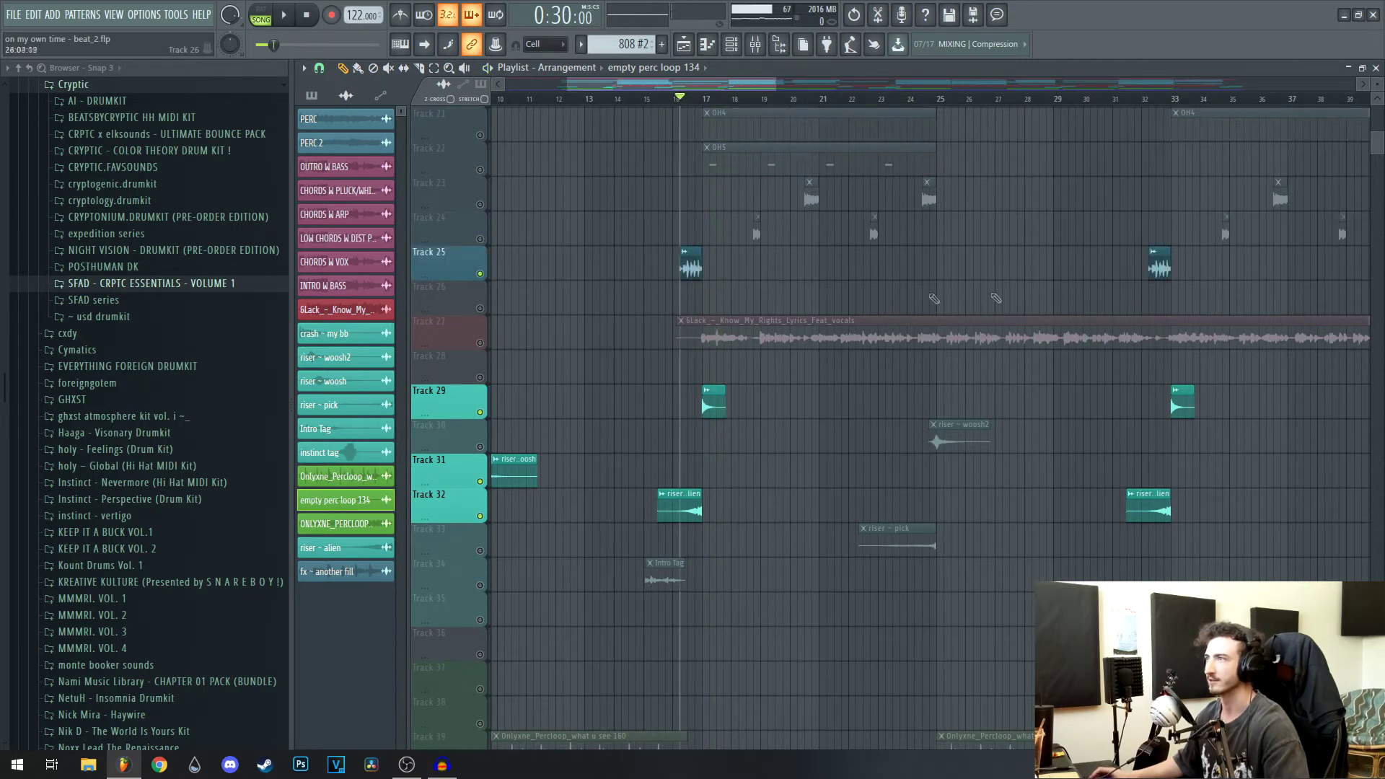
pyautogui.press('space')
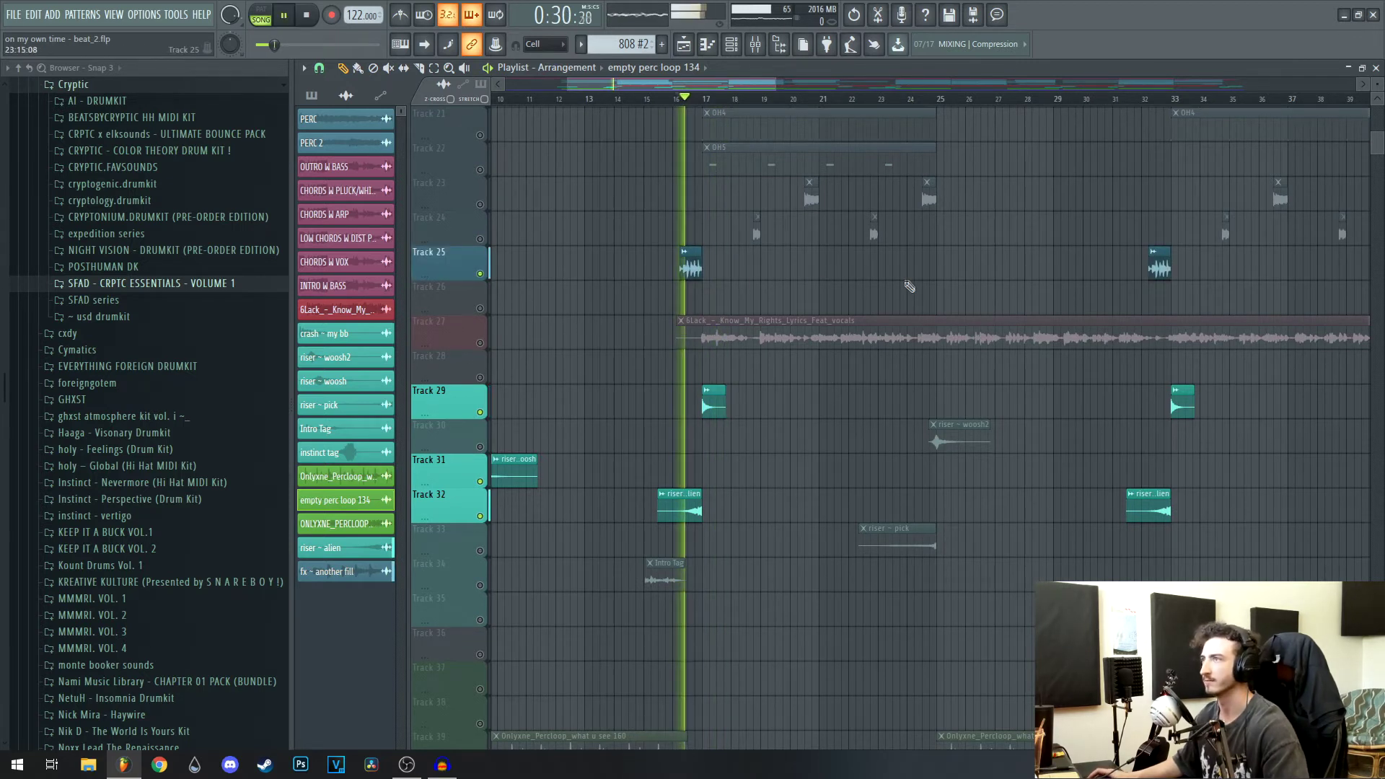
pyautogui.press('space')
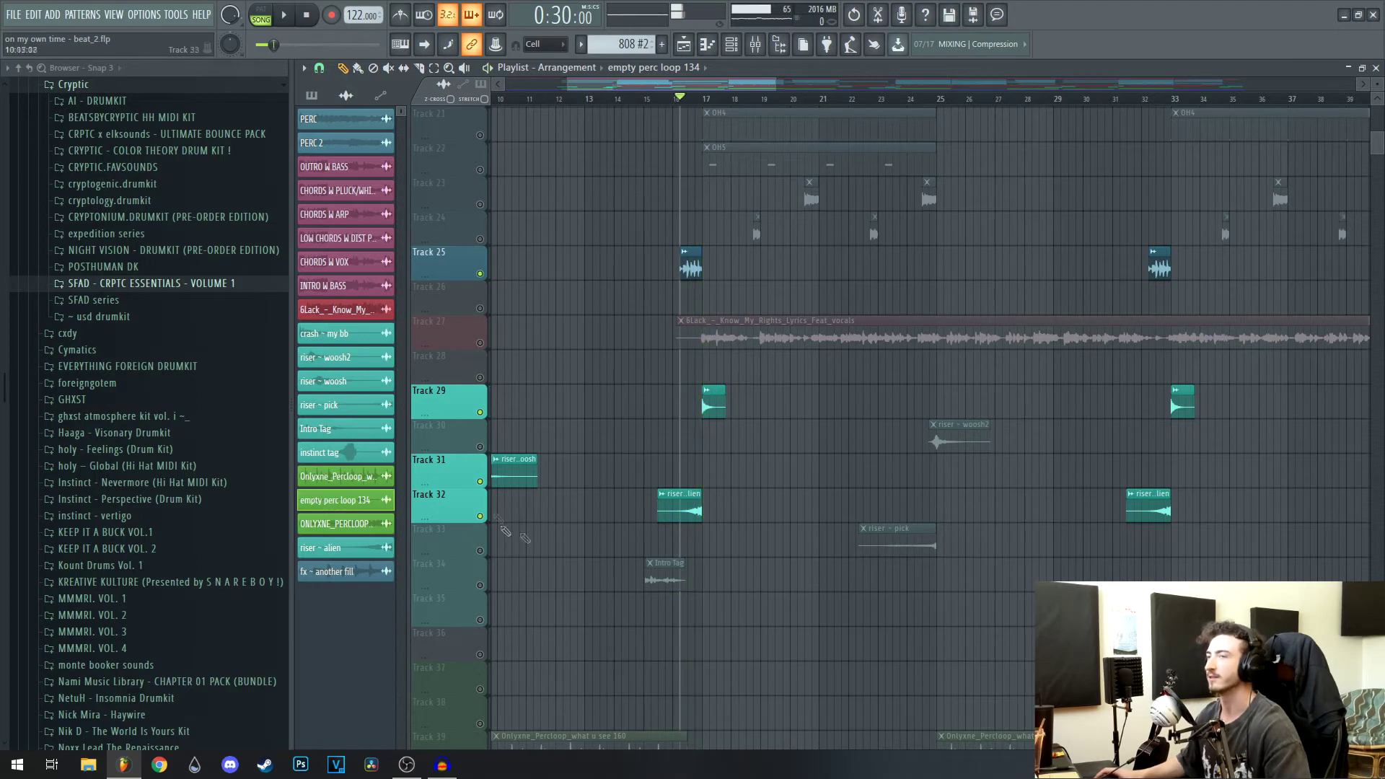
# - Restore all tracks except the vocals on Track 27 and look over the effect clips within the full arrangement
pyautogui.scroll(-5, 115, 592)
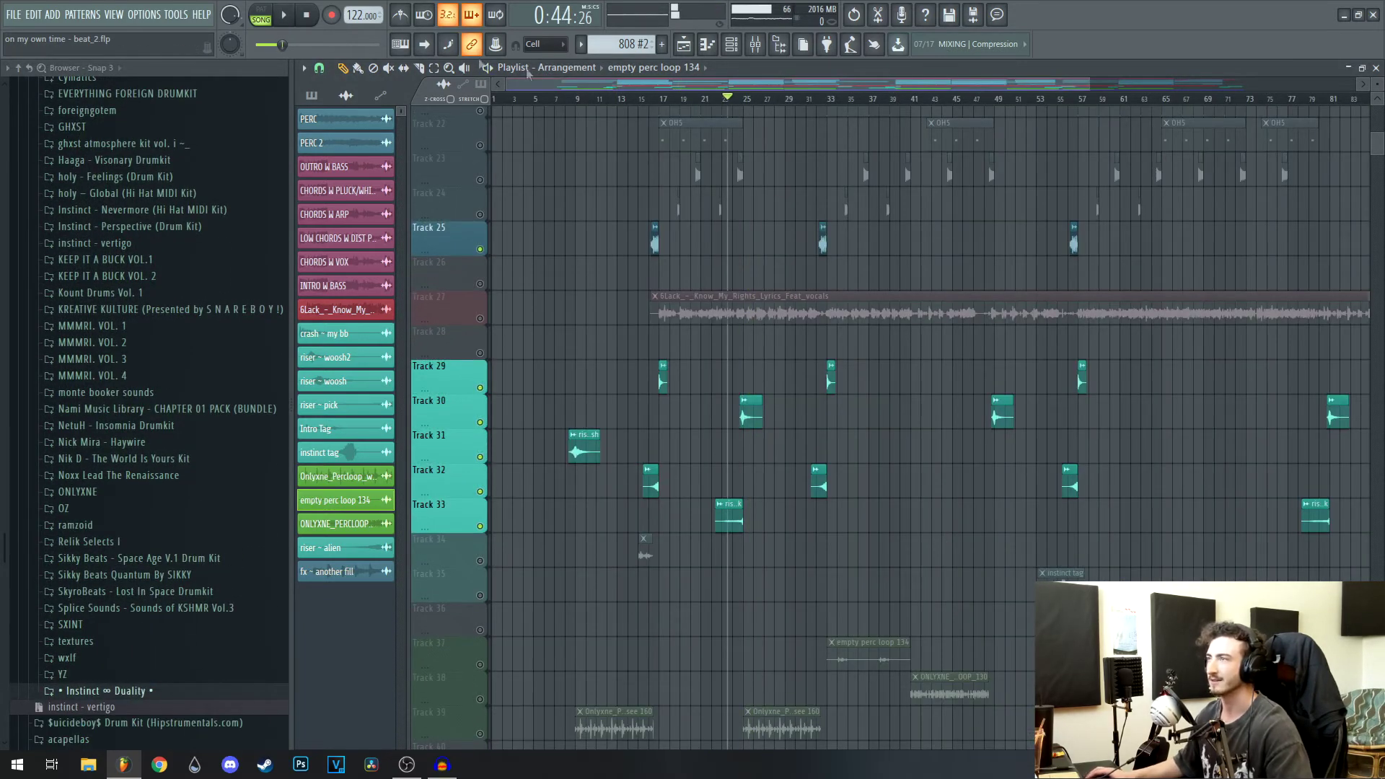
pyautogui.scroll(-3, 793, 469)
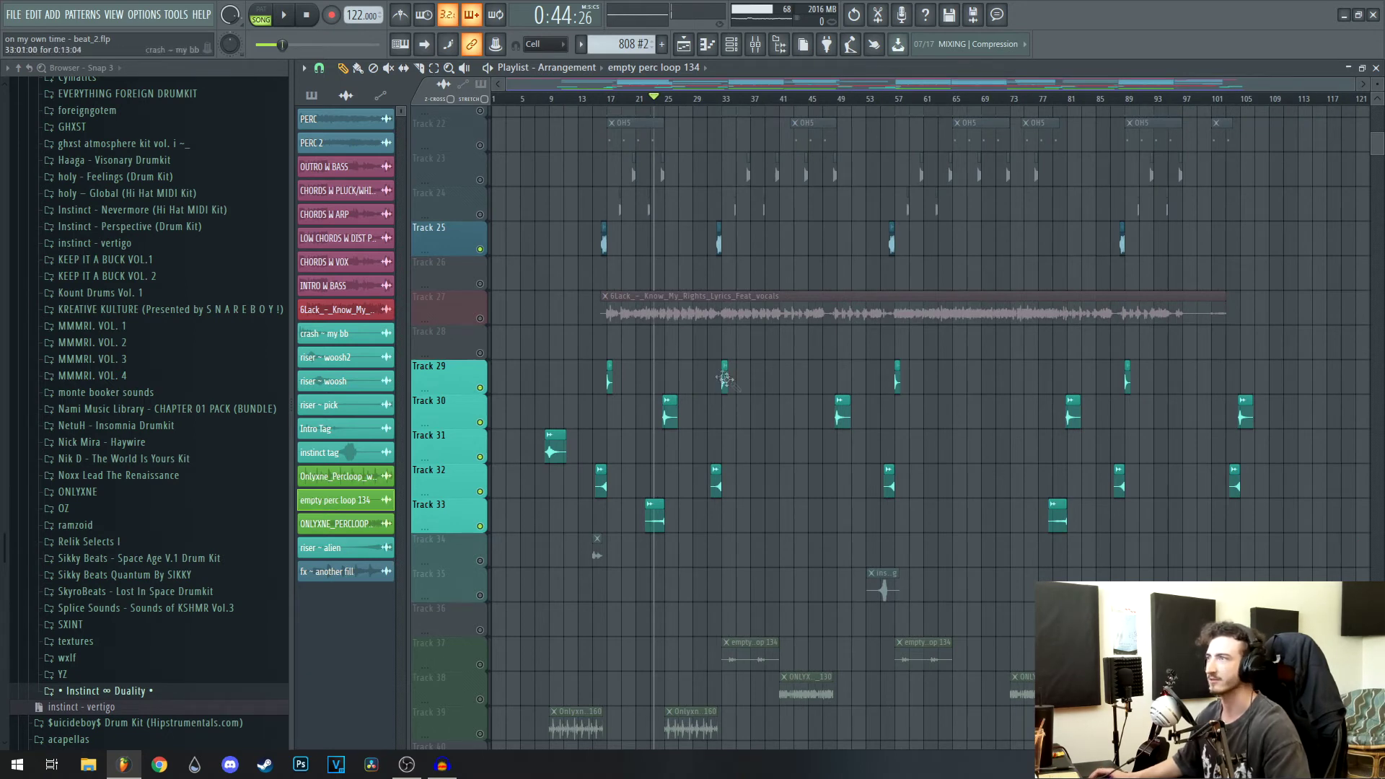
pyautogui.scroll(-3, 721, 381)
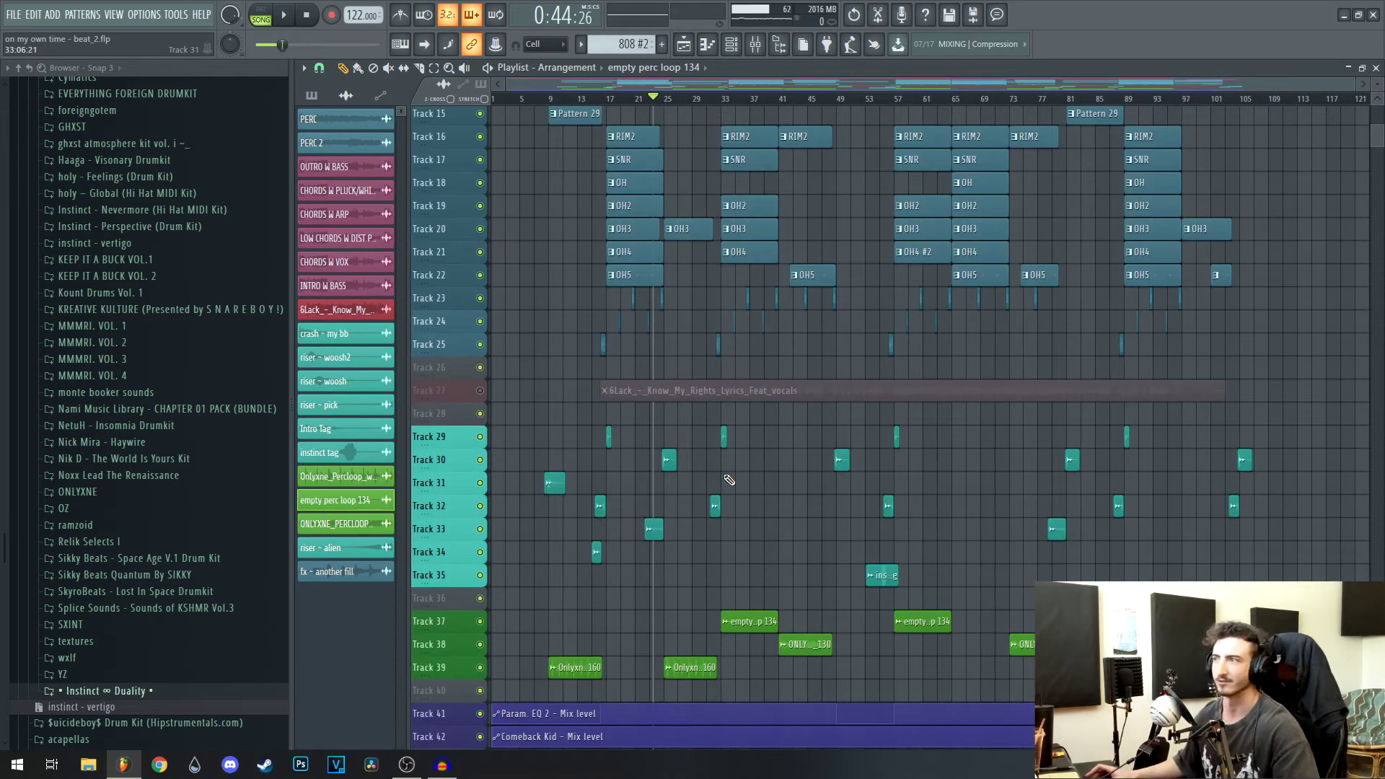
pyautogui.scroll(-4, 791, 534)
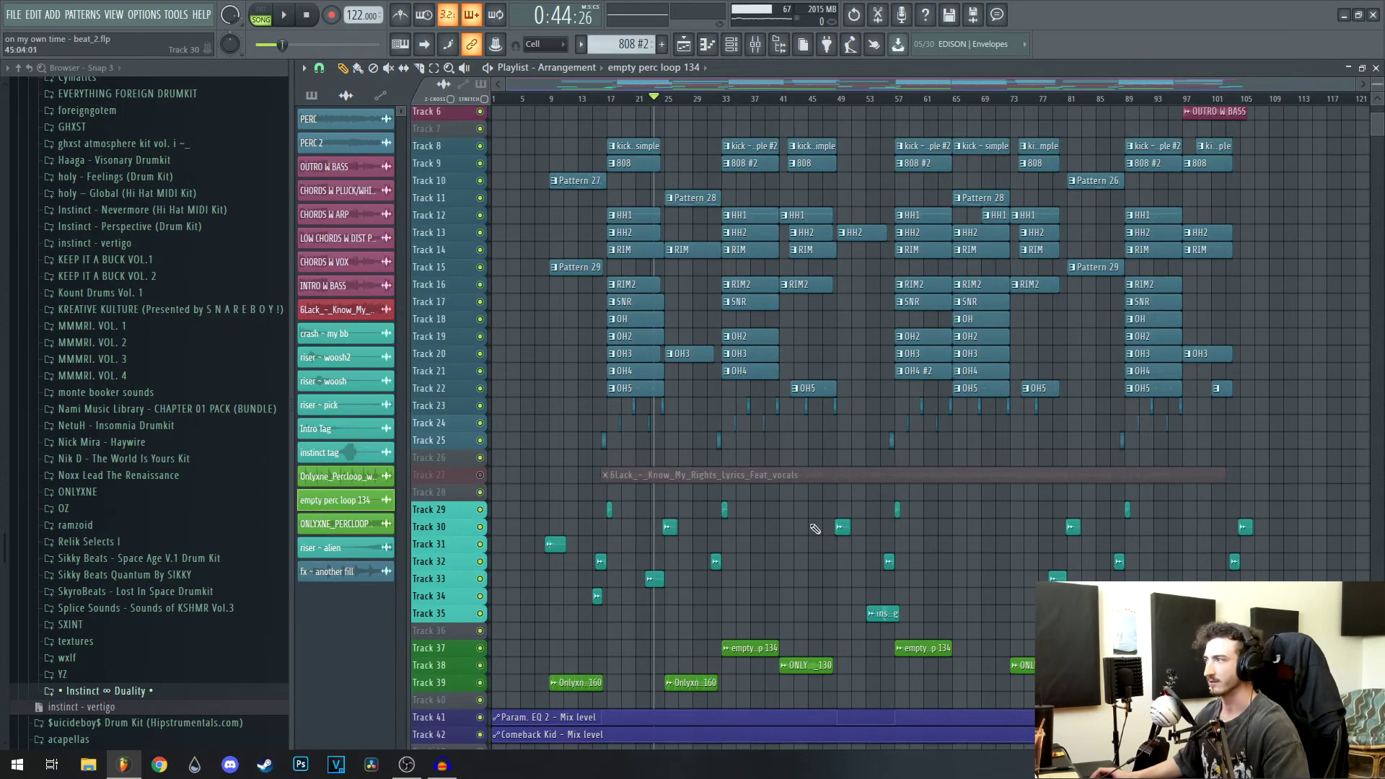
pyautogui.scroll(4, 754, 389)
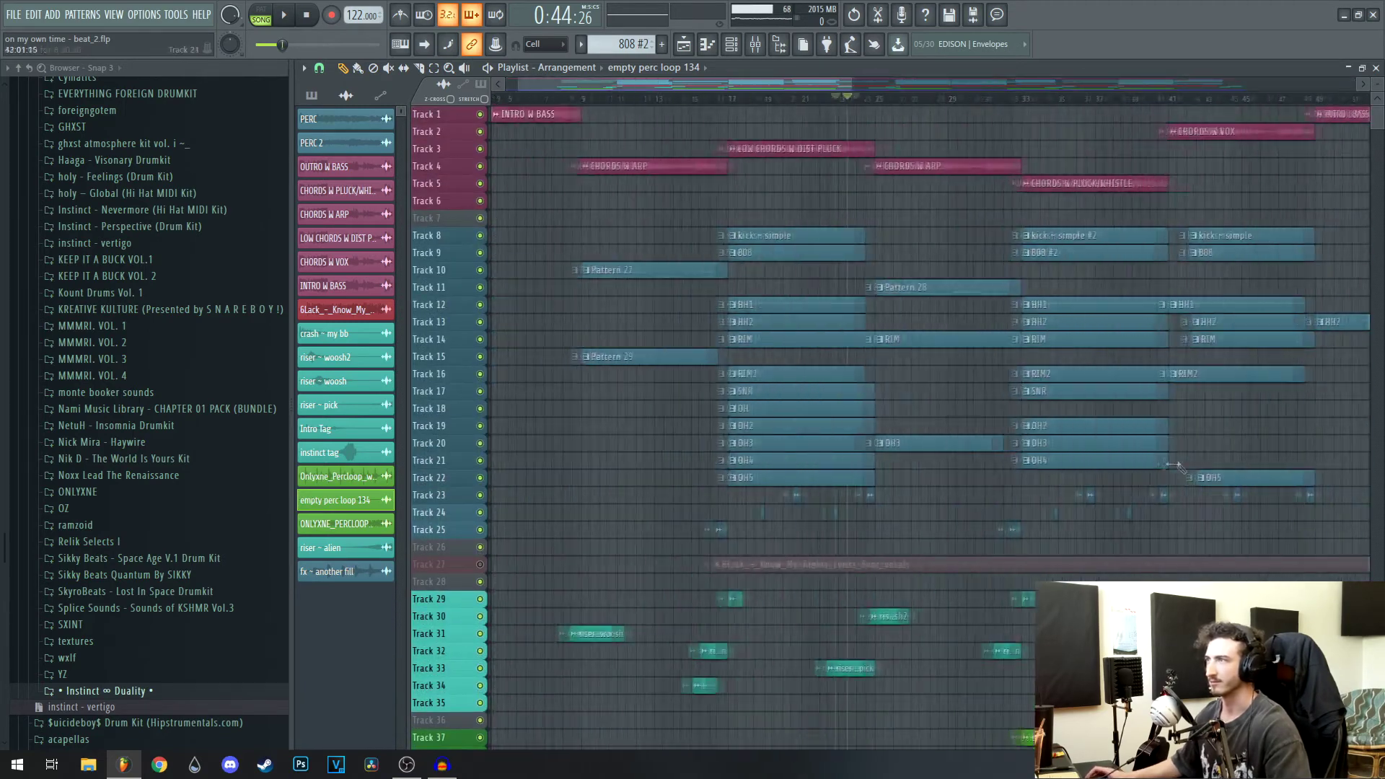
# - Single out the drum clips in the section from bar 17 to 25, then clear the selection
pyautogui.moveTo(882, 232); pyautogui.dragTo(881, 319)
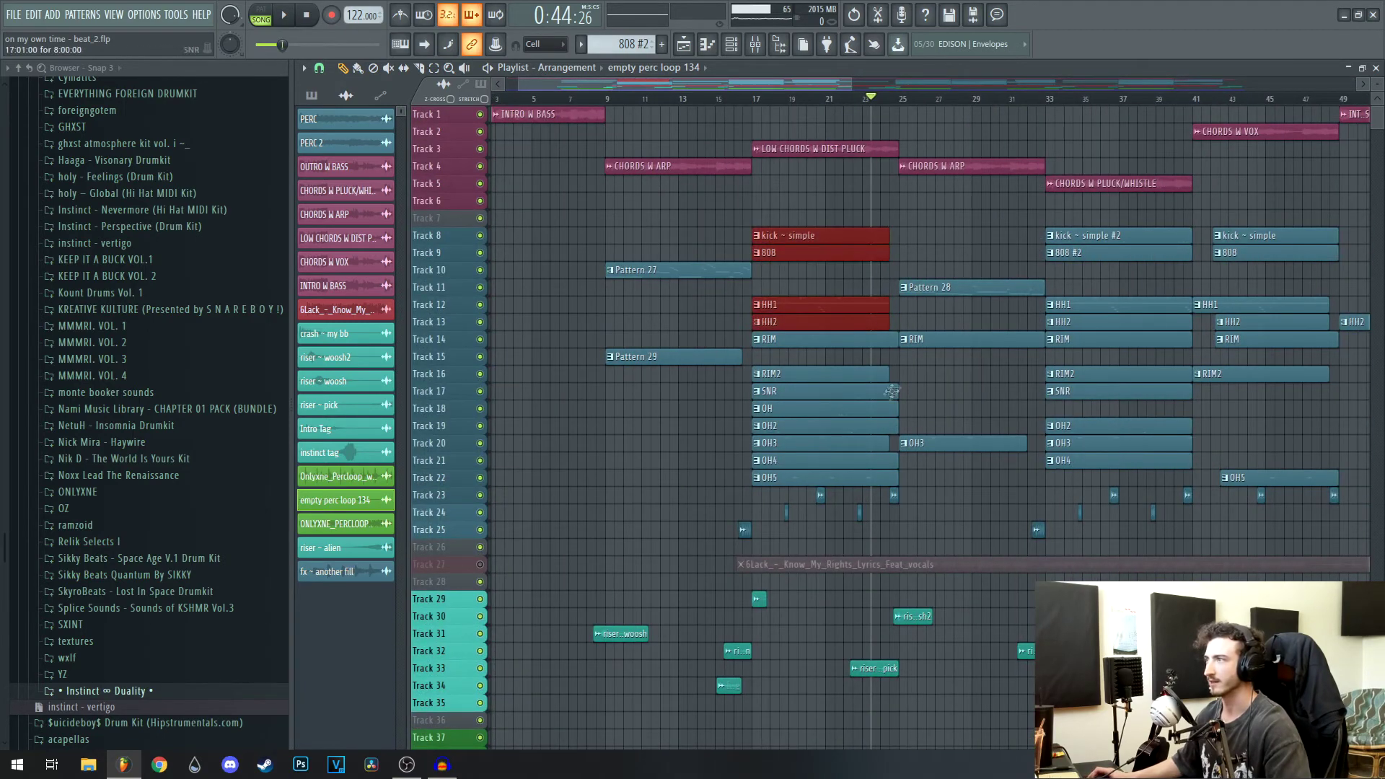
pyautogui.moveTo(887, 376); pyautogui.dragTo(871, 467)
pyautogui.moveTo(913, 526); pyautogui.dragTo(587, 542)
pyautogui.keyDown('ctrl'); pyautogui.click(946, 417); pyautogui.keyUp('ctrl')
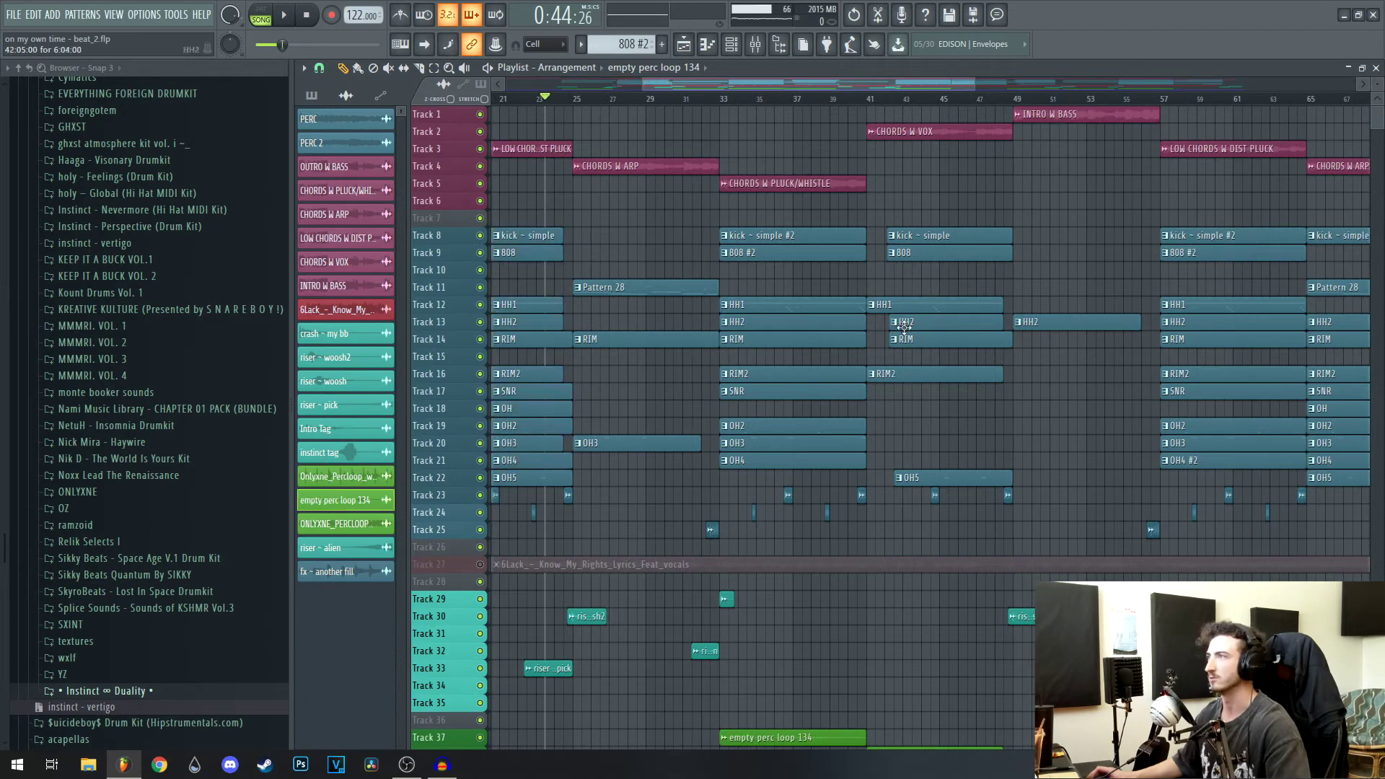
# - Single out the drum clips between bars 41 and 49 on Tracks 8 to 23, then clear the selection
pyautogui.moveTo(902, 217); pyautogui.dragTo(994, 505)
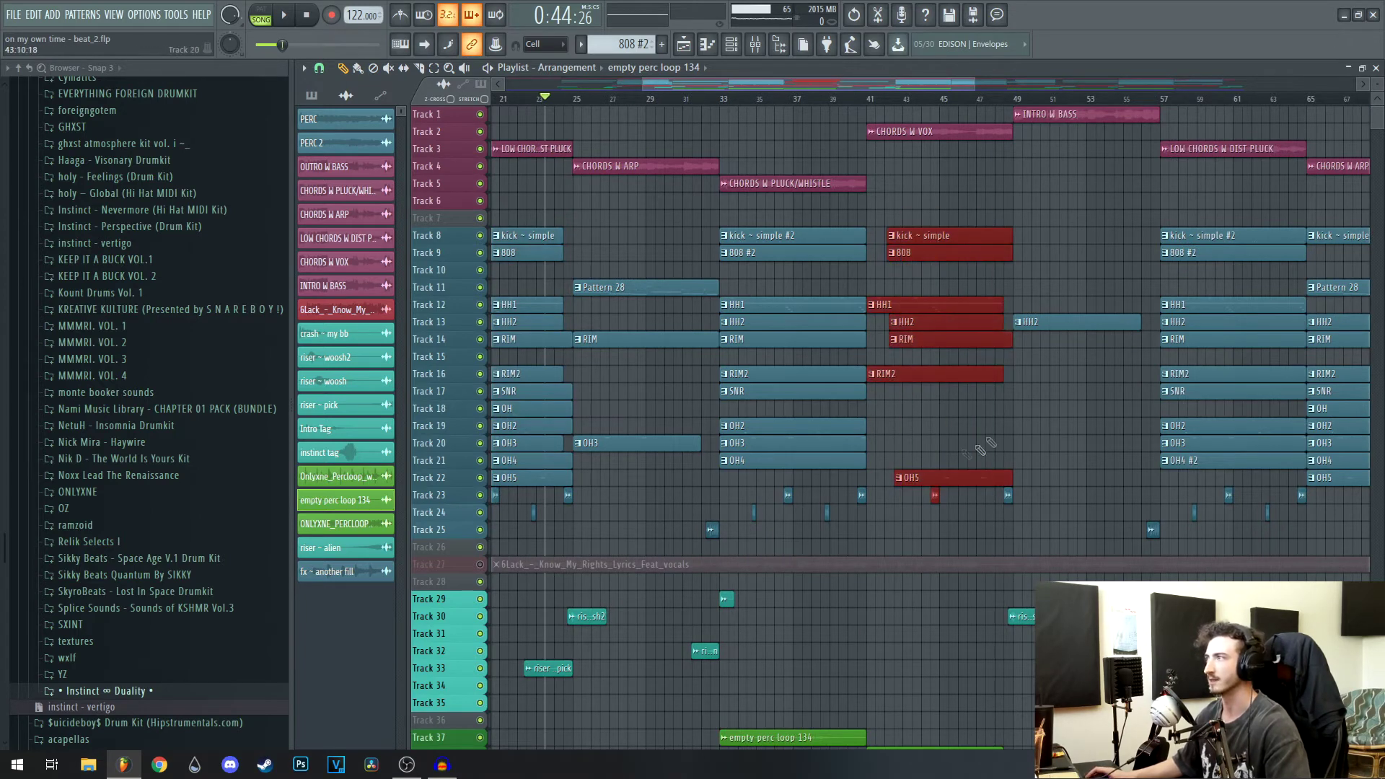
pyautogui.hscroll(10, 981, 447)
pyautogui.hscroll(-5, 975, 321)
pyautogui.click(835, 302)
pyautogui.keyDown('ctrl'); pyautogui.scroll(-4, 798, 470); pyautogui.keyUp('ctrl')
pyautogui.keyDown('alt'); pyautogui.scroll(-2, 891, 491); pyautogui.keyUp('alt')
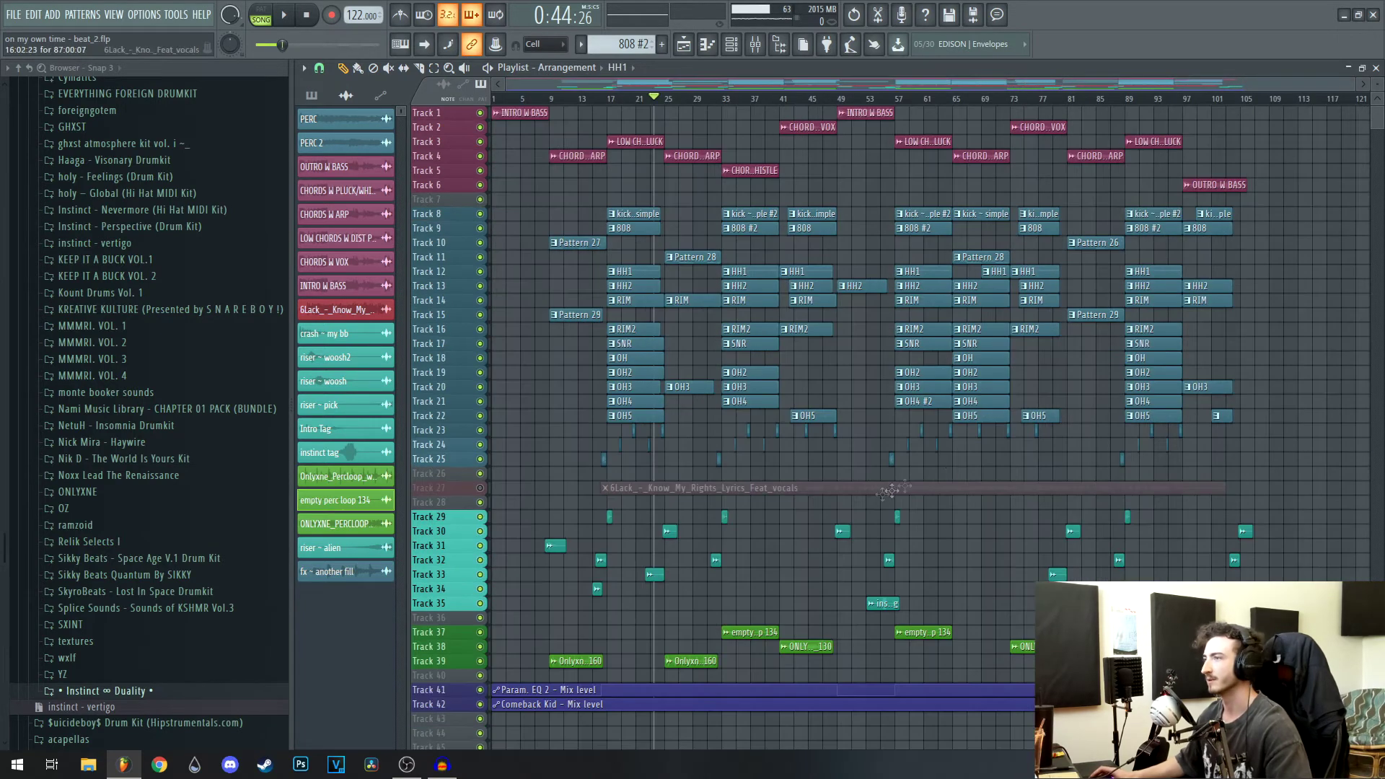
# - Unmute the vocal clip on Track 27 and play the full arrangement from bar 33
pyautogui.scroll(2, 831, 494)
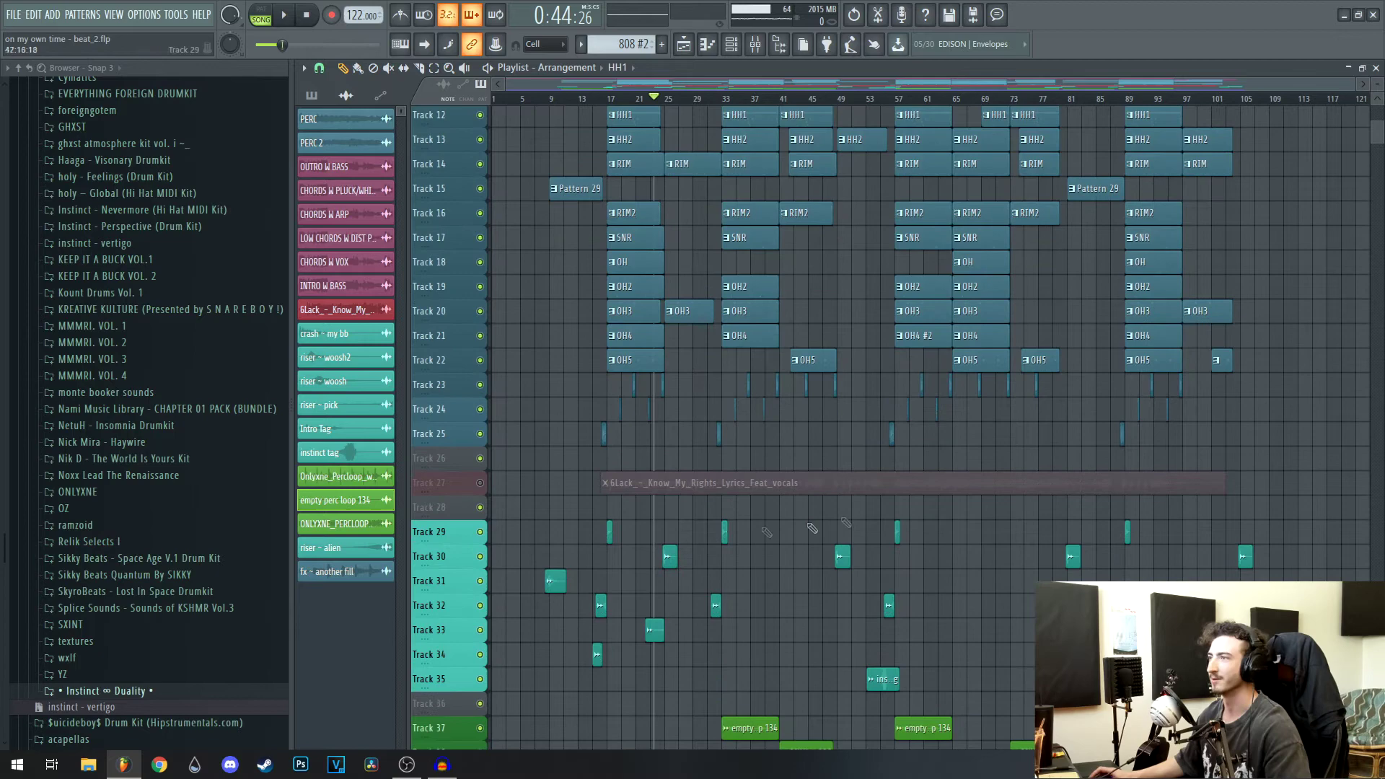
pyautogui.doubleClick(724, 488)
pyautogui.press('Escape')
pyautogui.click(484, 482)
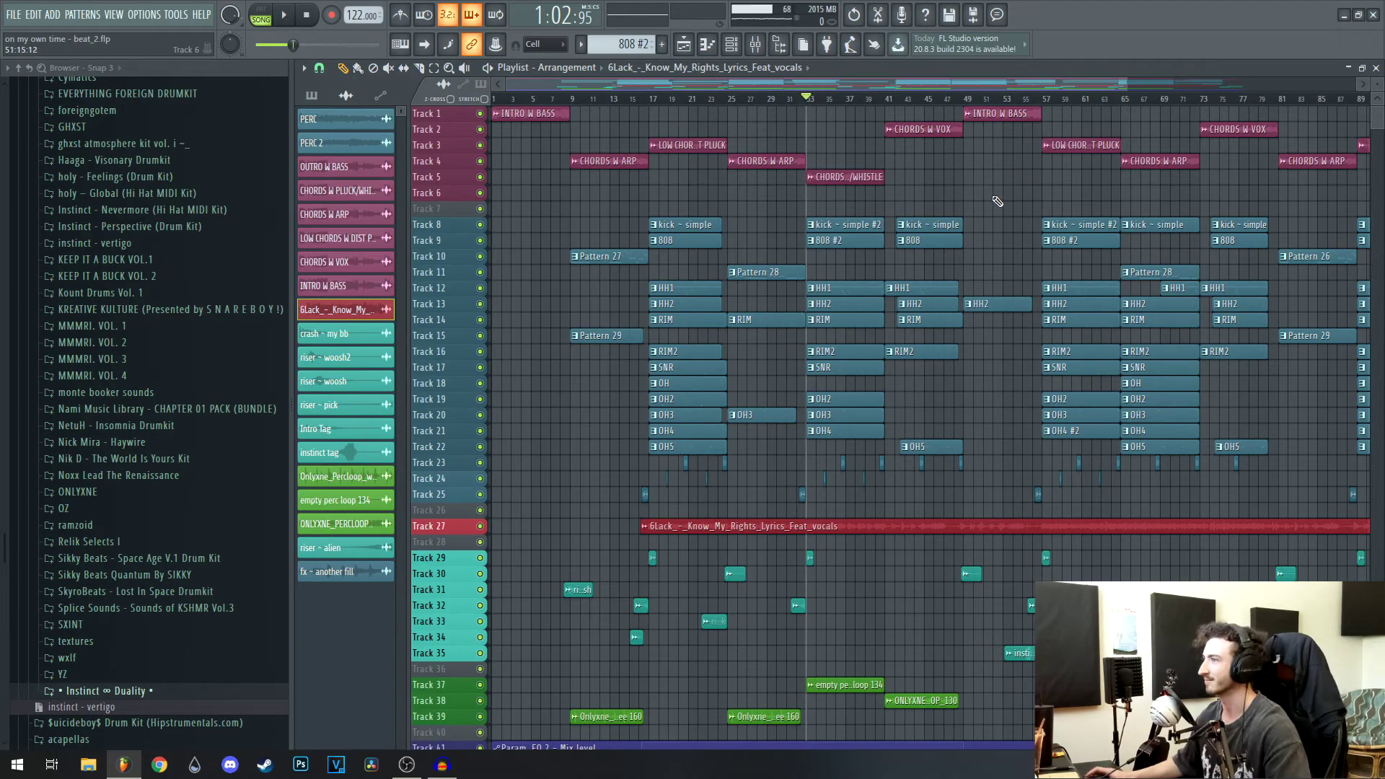
pyautogui.press('space')
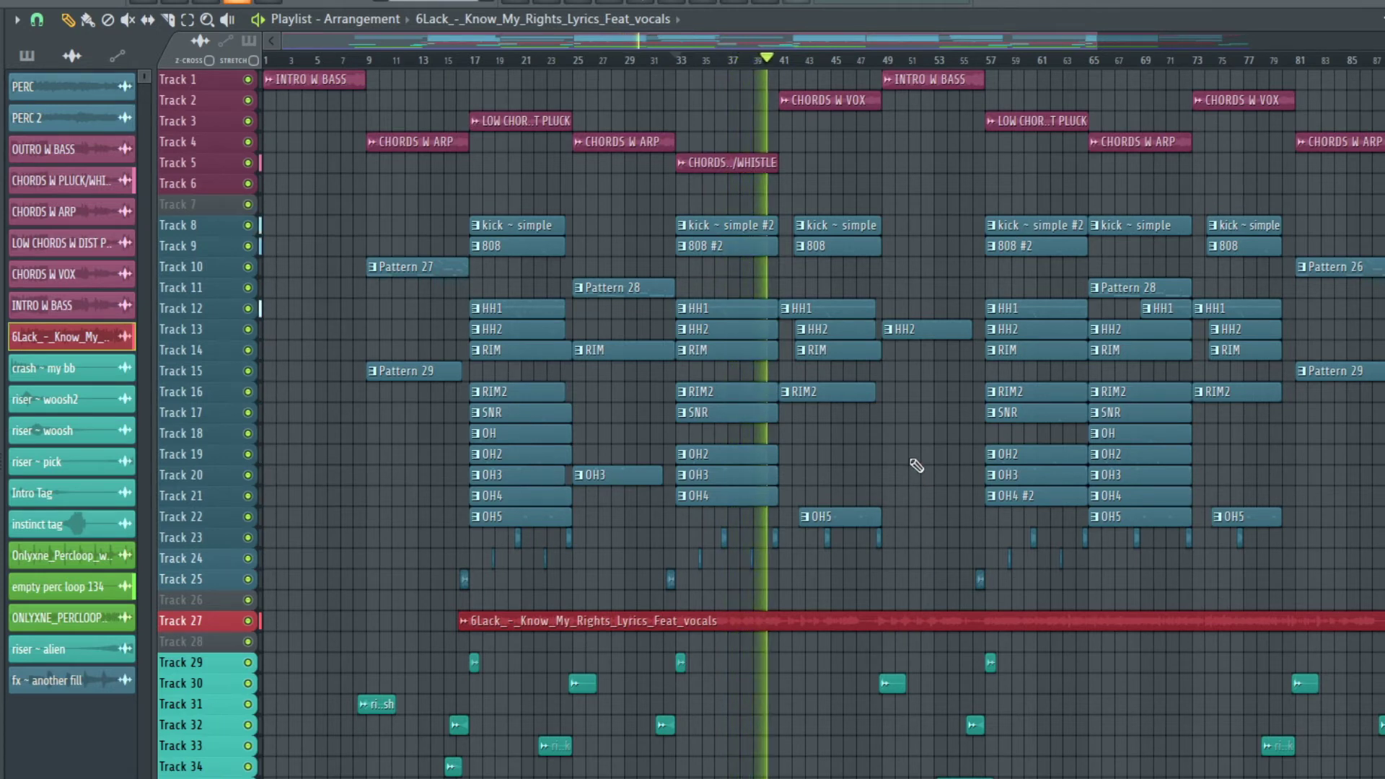
pyautogui.moveTo(920, 459); pyautogui.dragTo(870, 424)
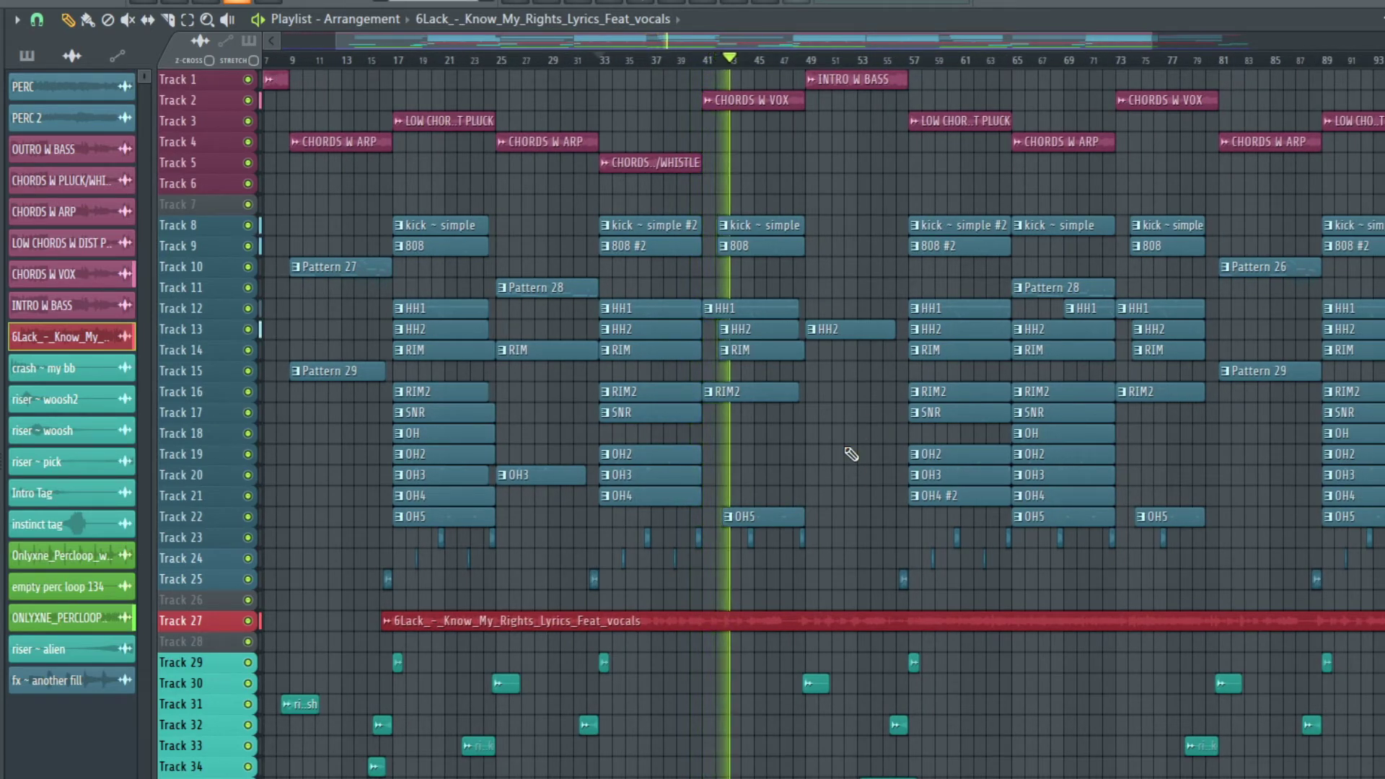
pyautogui.press('space')
# - Mute the vocals on Track 27 again
pyautogui.moveTo(554, 626); pyautogui.dragTo(631, 585)
pyautogui.scroll(-2, 675, 483)
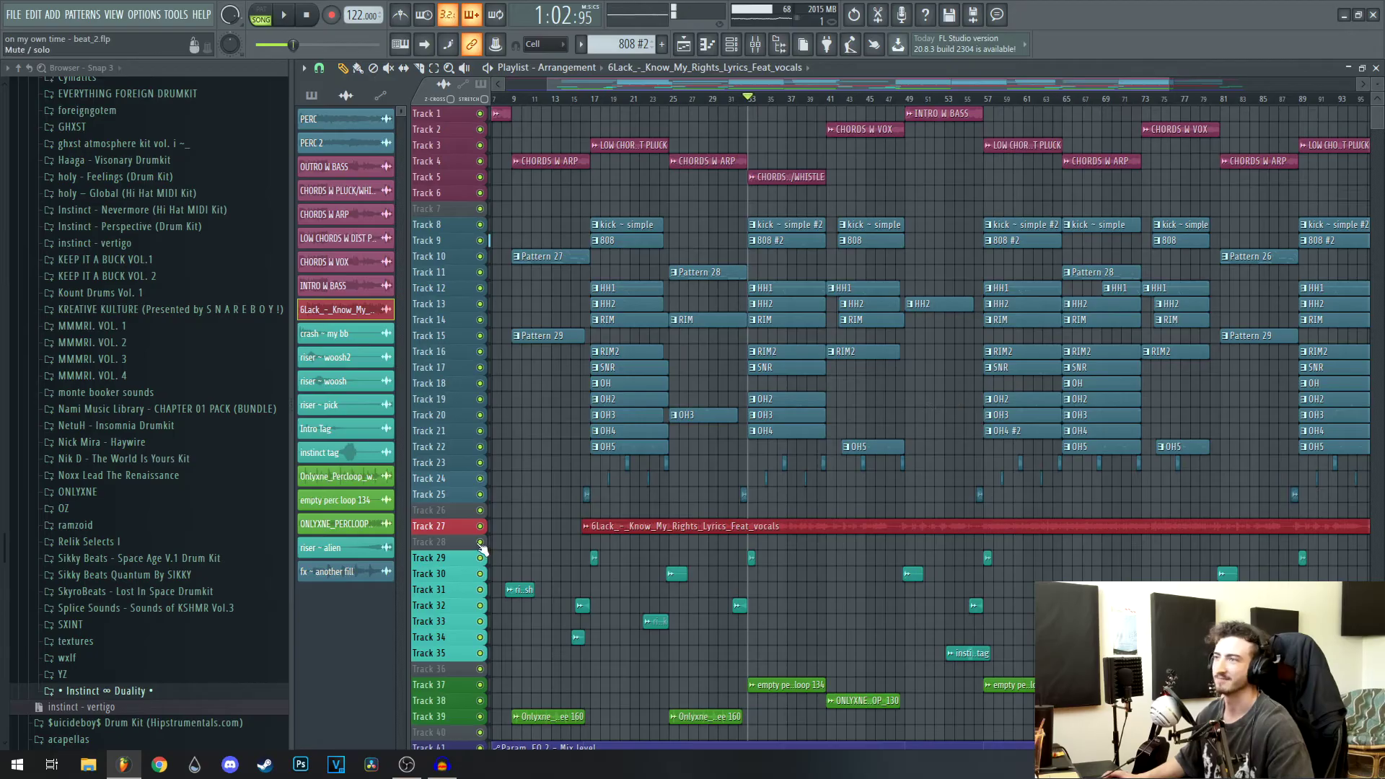
pyautogui.scroll(-2, 865, 373)
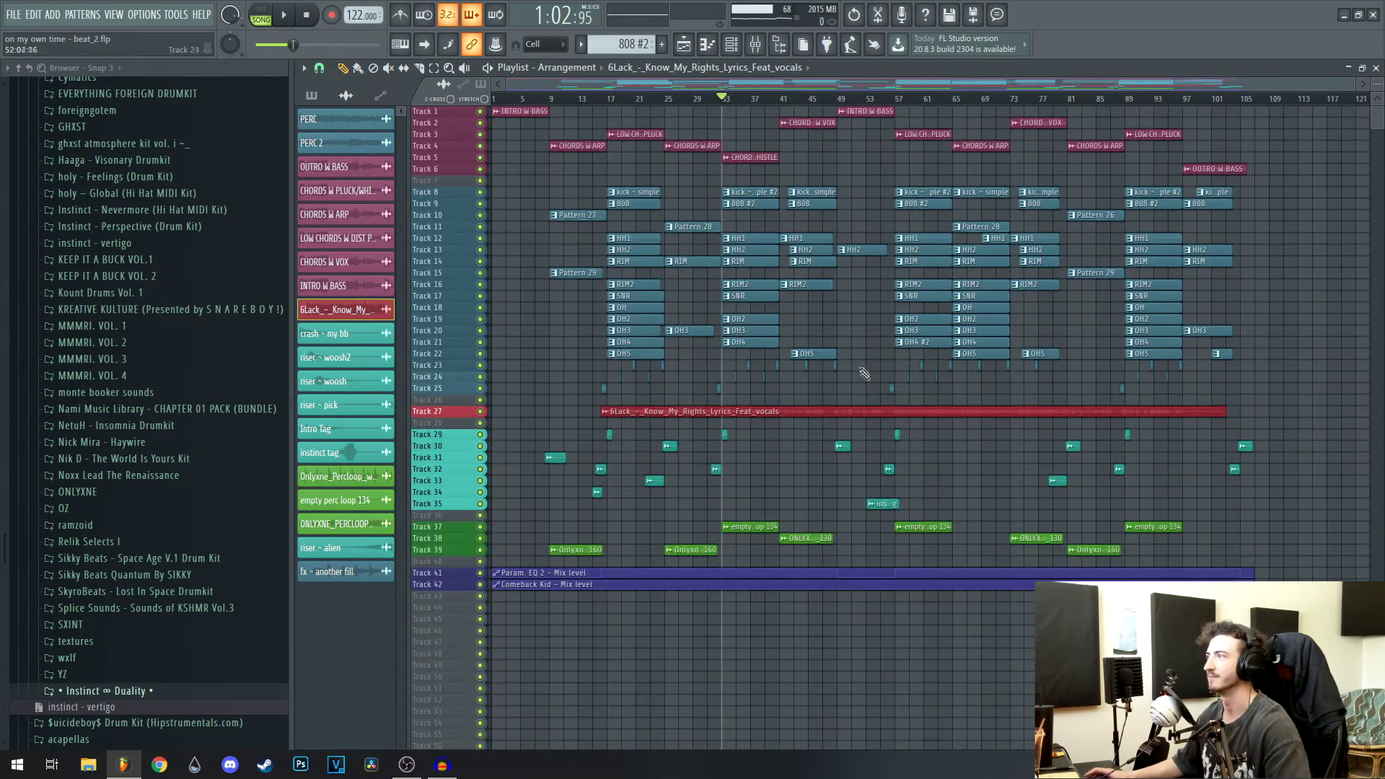
pyautogui.click(479, 411)
pyautogui.scroll(2, 568, 472)
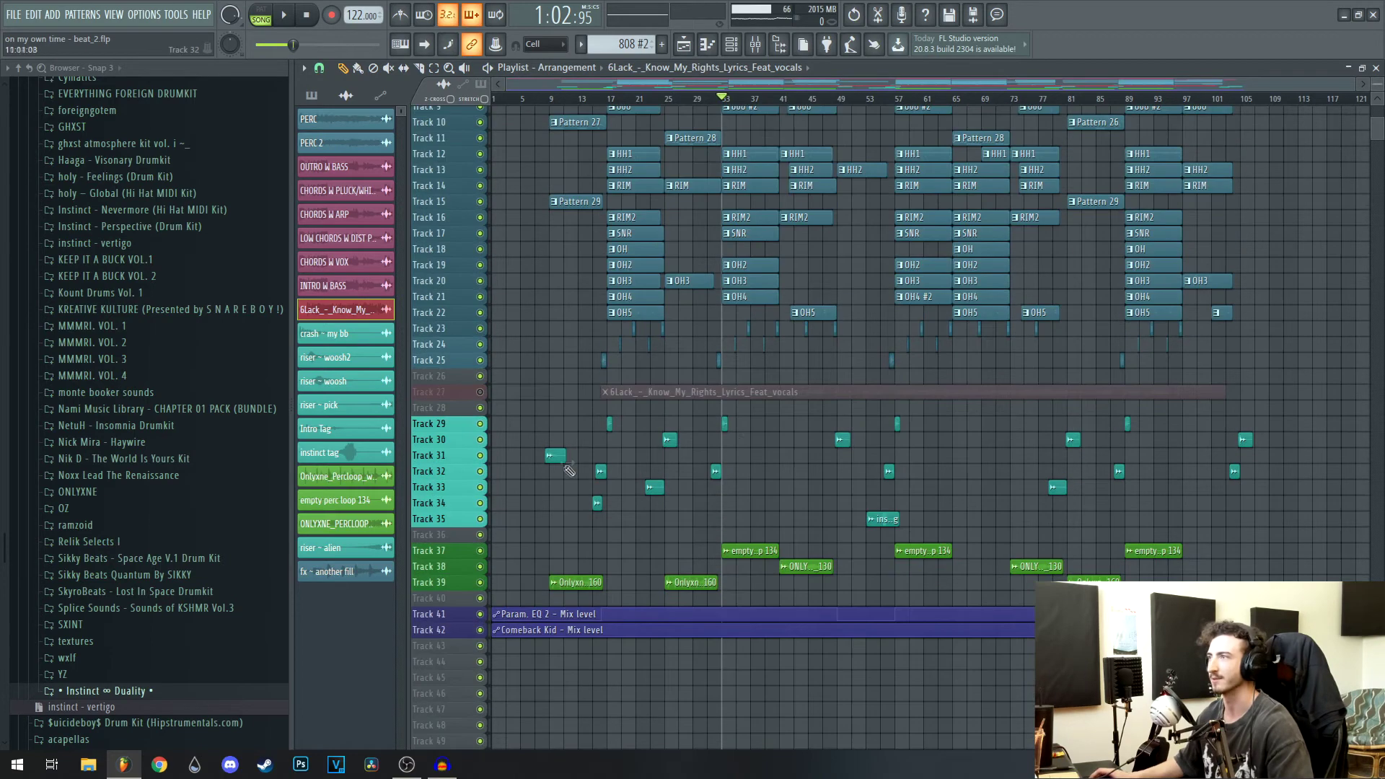
pyautogui.scroll(-1, 796, 409)
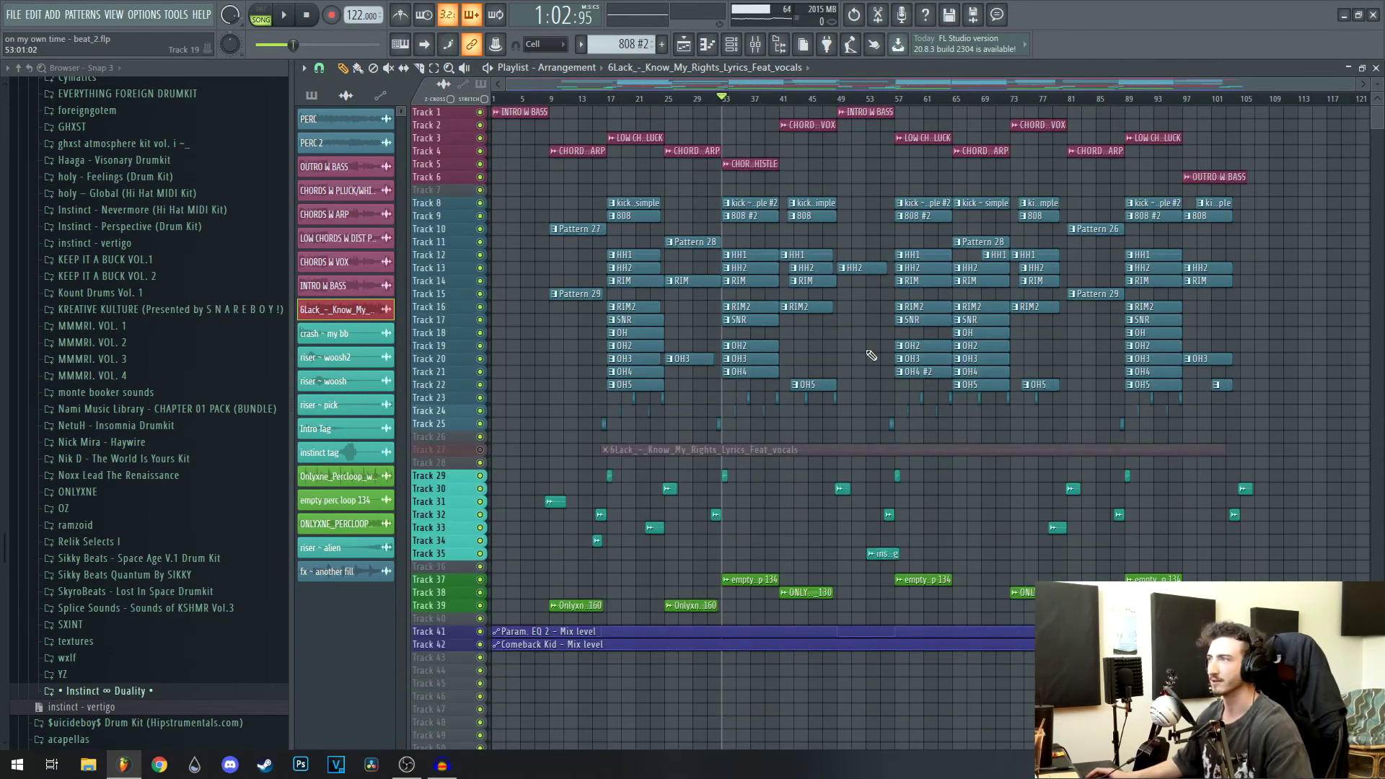
pyautogui.scroll(3, 869, 354)
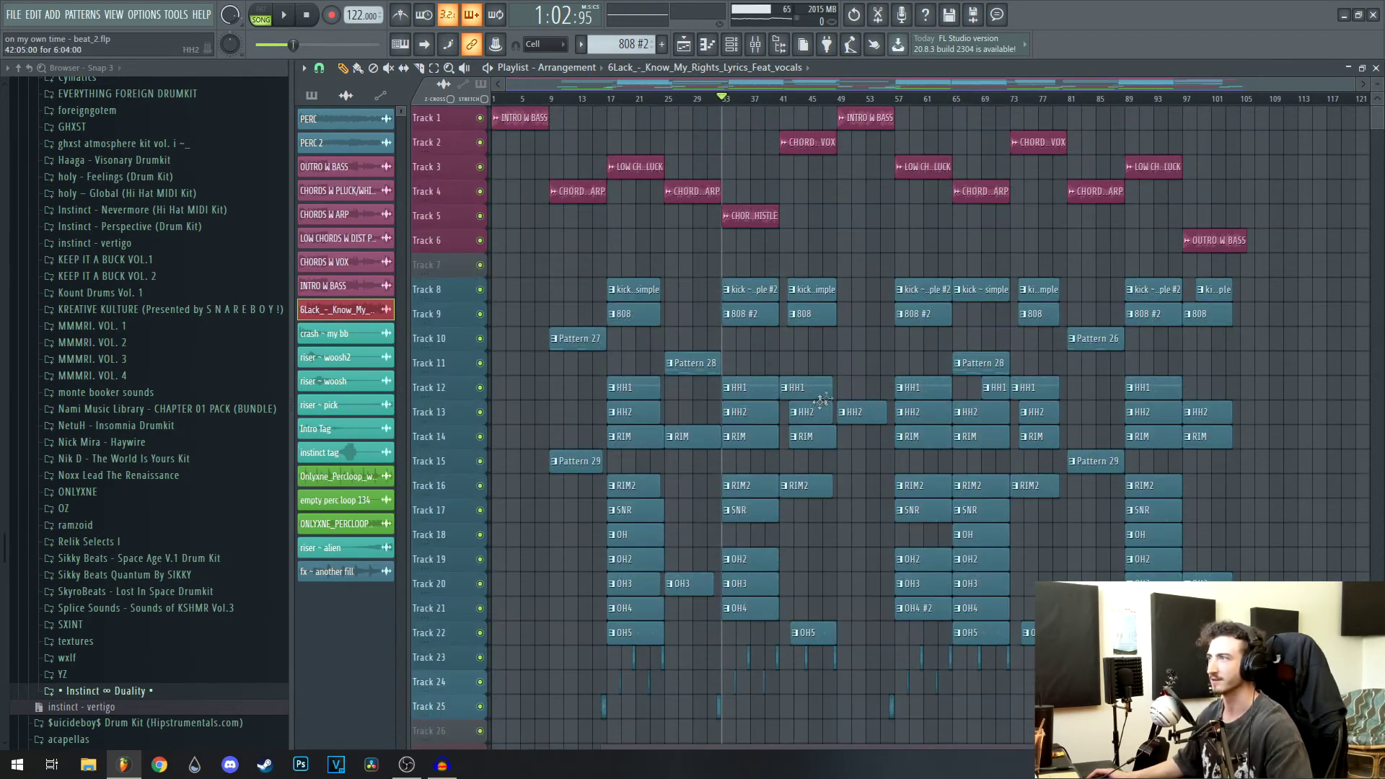
pyautogui.scroll(-2, 866, 481)
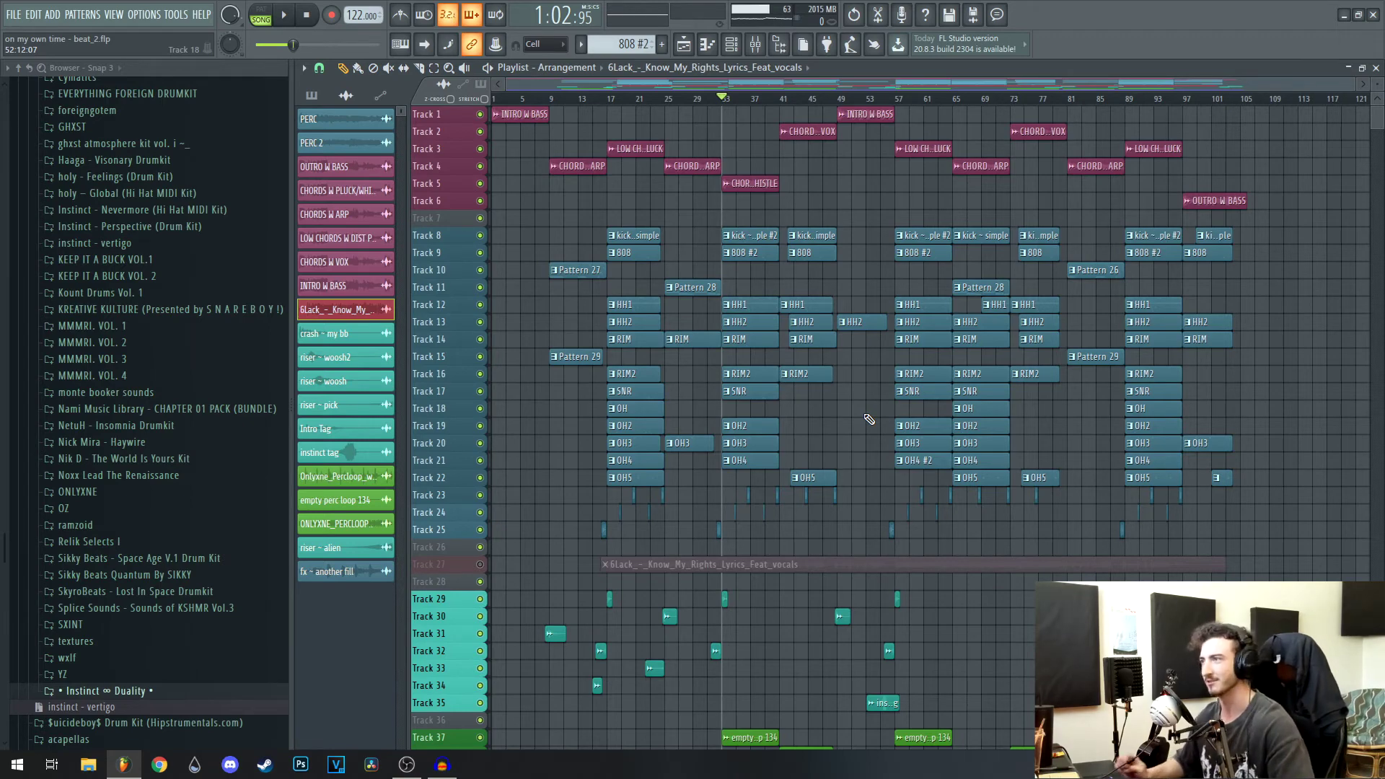
pyautogui.scroll(-3, 862, 359)
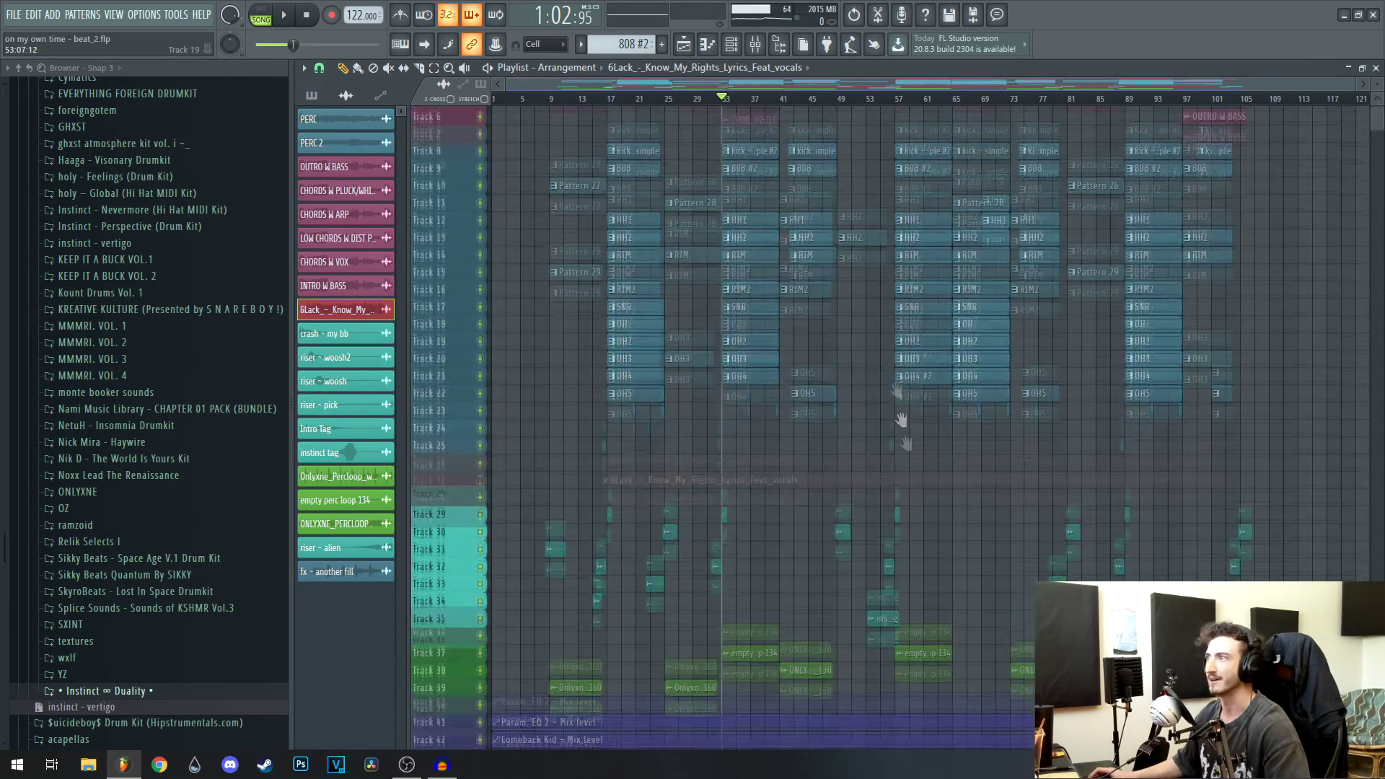